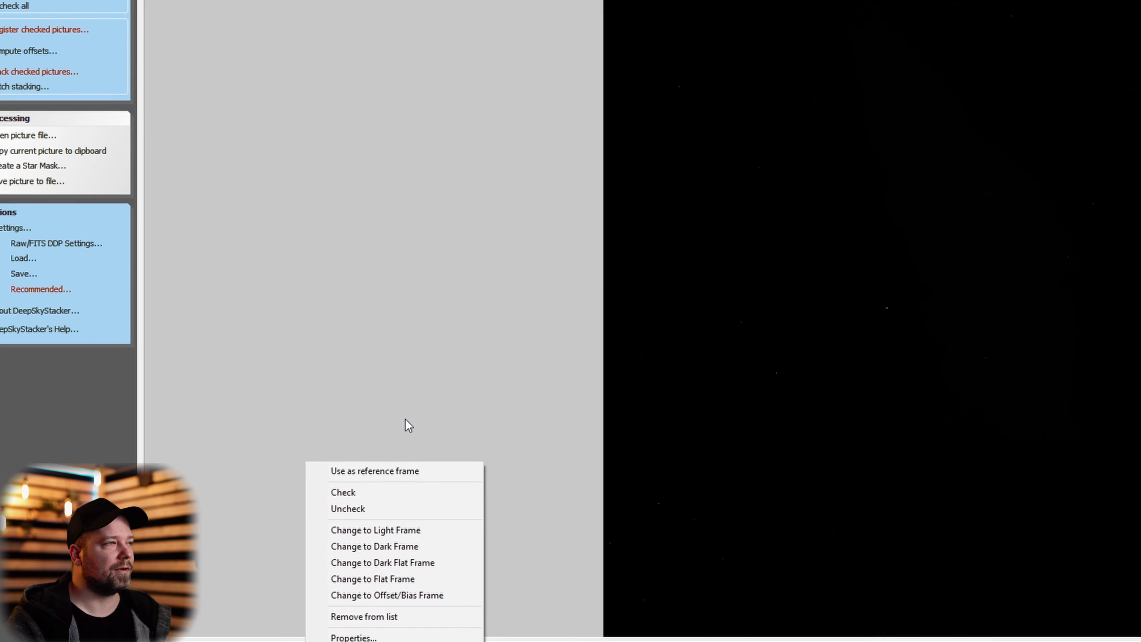
Step: Keep the first Halpha light frame as the reference frame and remove the second Halpha frame from the list
left_click(314, 426)
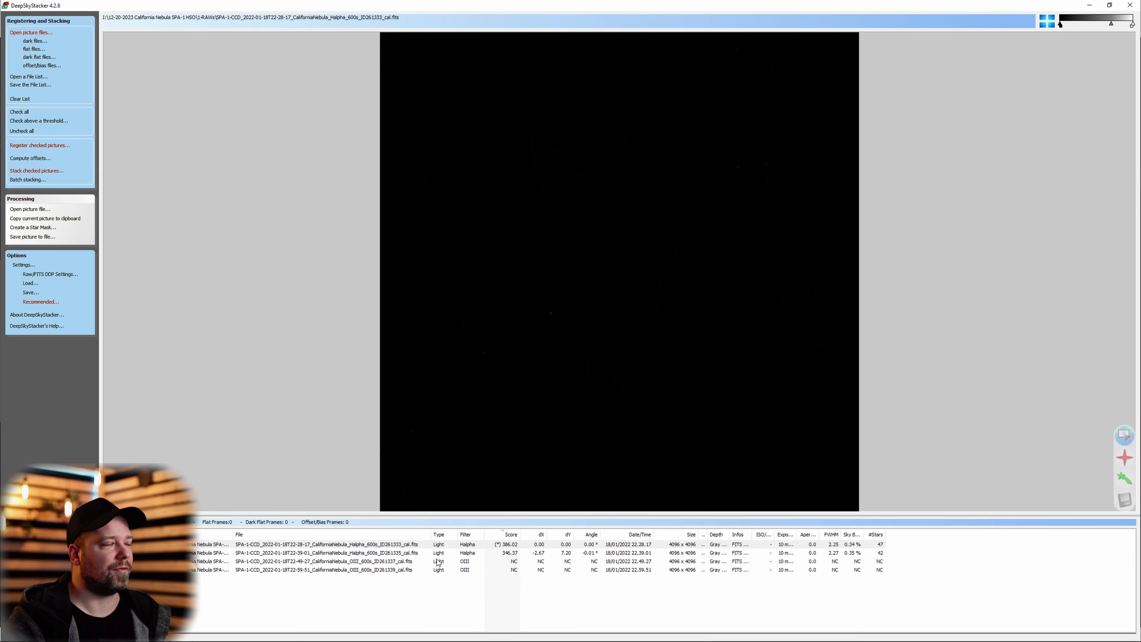
left_click(576, 639)
key("Delete")
Step: Check both OIII light frames in the frame list
left_click(431, 554)
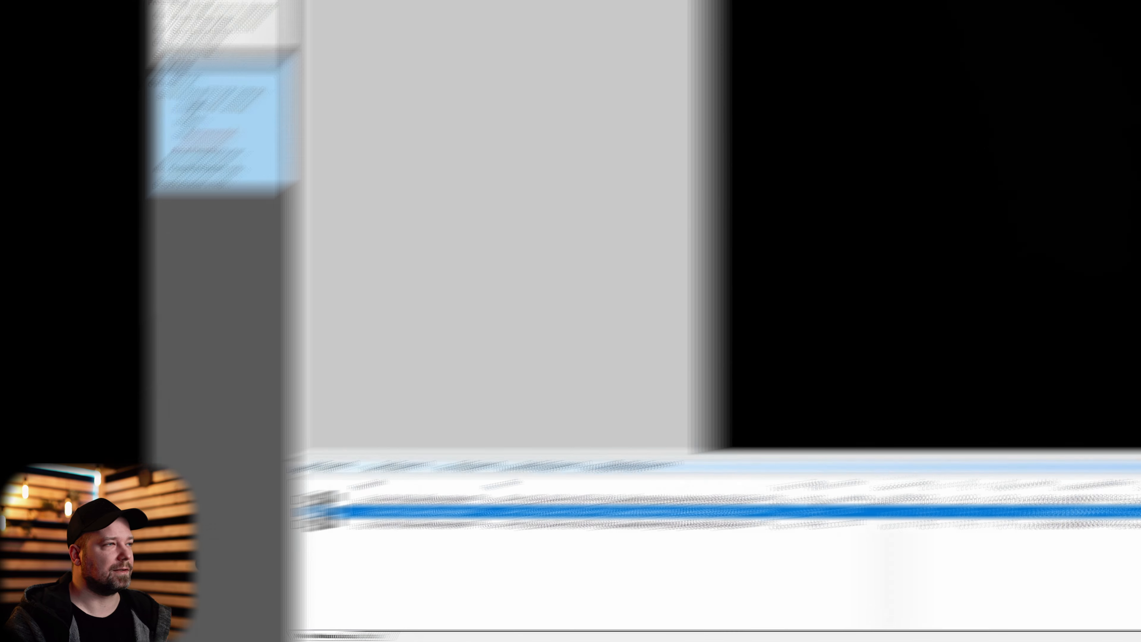
left_click(394, 560, "shift")
right_click(393, 560)
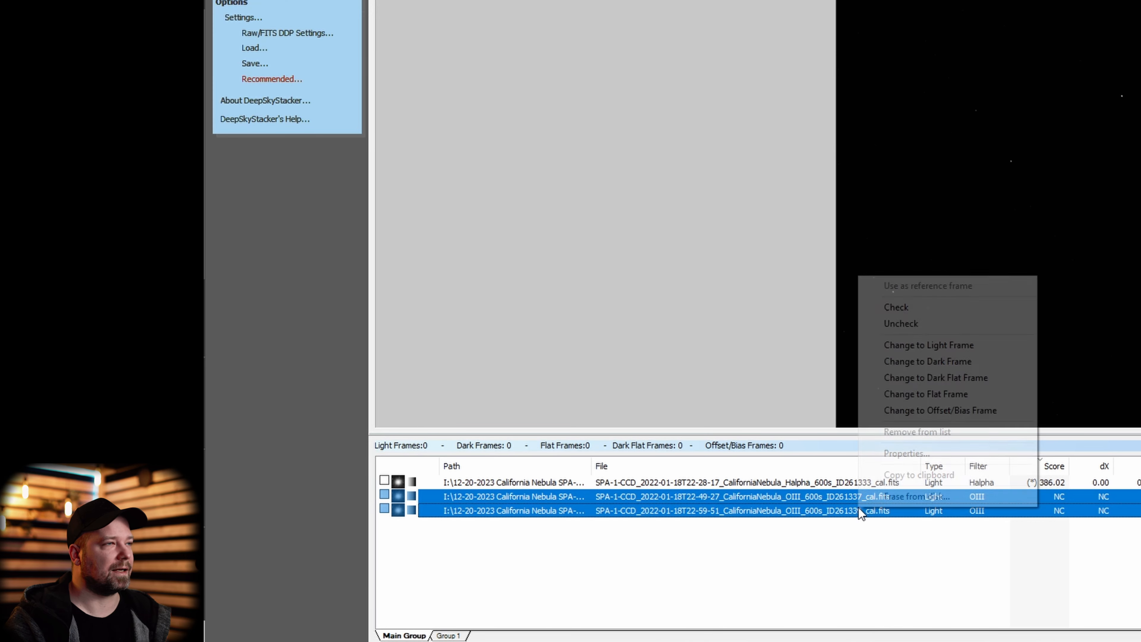
left_click(921, 309)
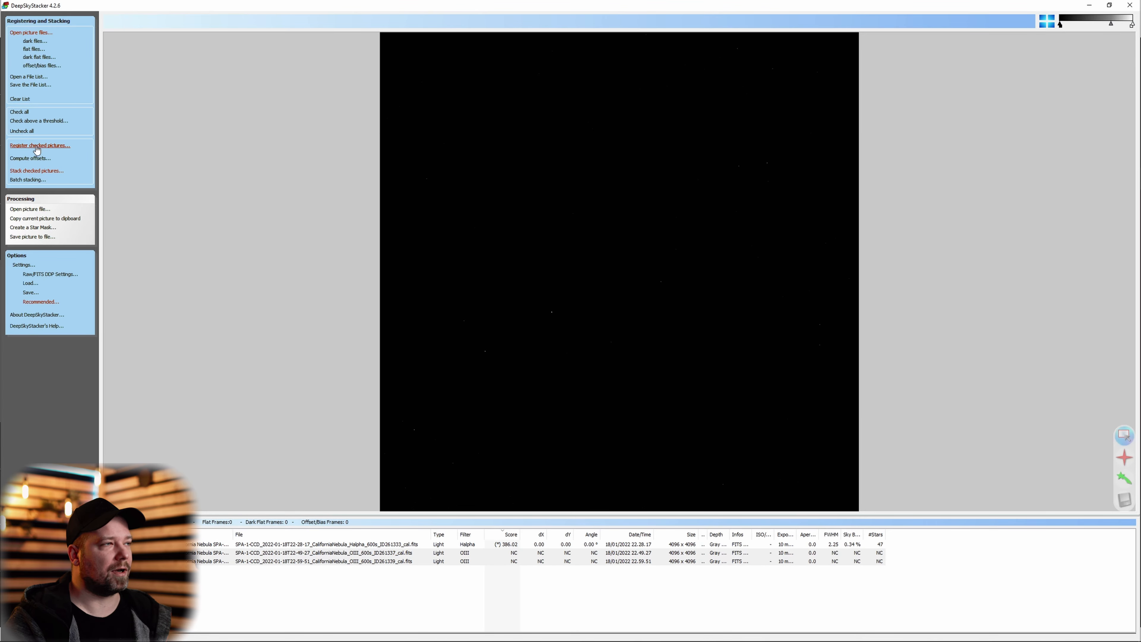
Step: Register and stack the checked OIII frames with the existing register and stacking settings
left_click(37, 146)
left_click(628, 382)
left_click(668, 407)
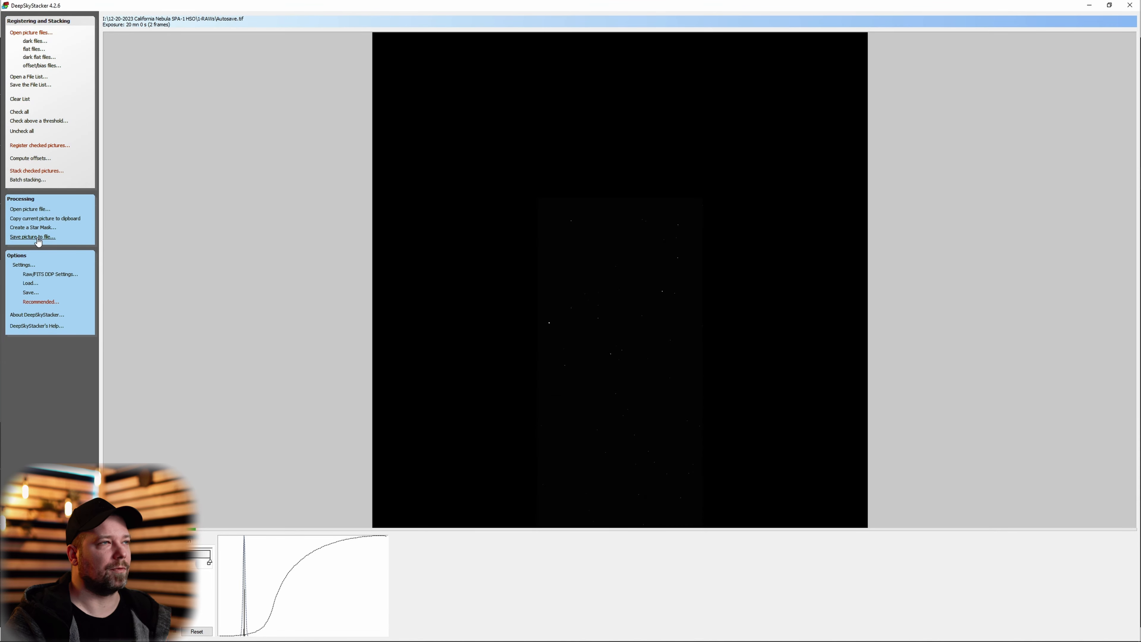
Step: Save the stacked OIII picture as O in the 3-STACKs folder as a 16-bit TIFF
left_click(37, 237)
type("O")
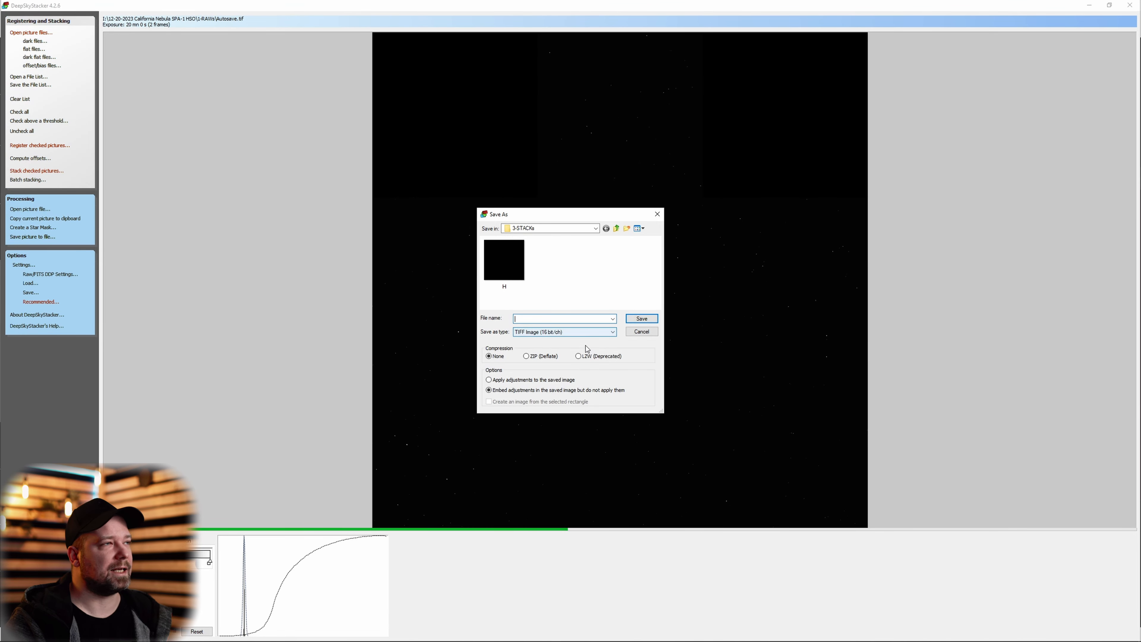
key("Return")
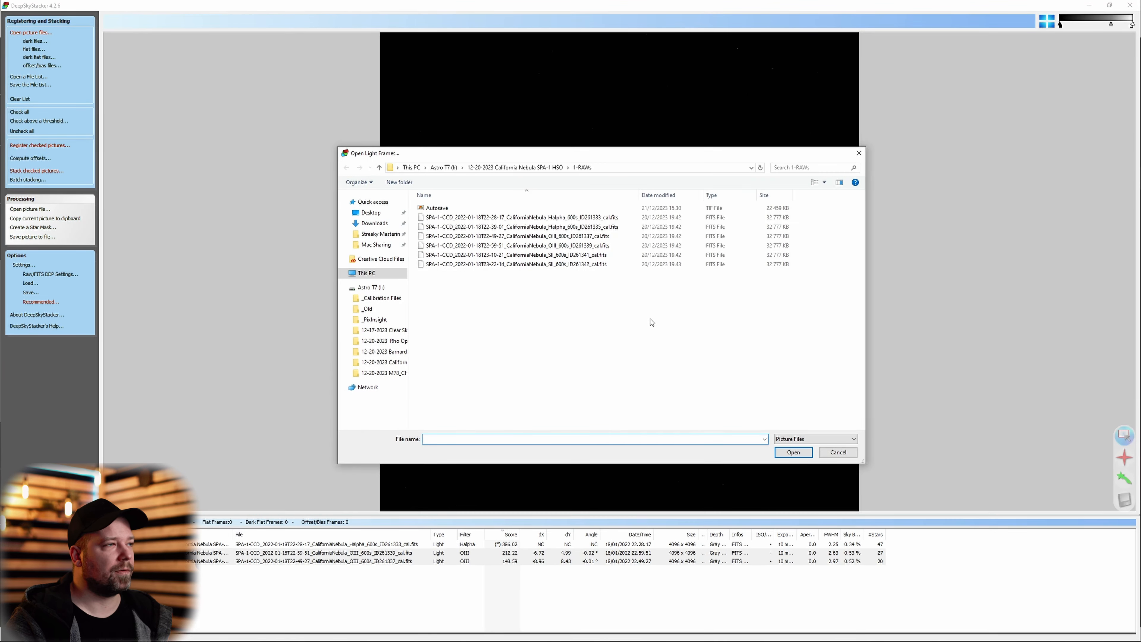
Step: Add the two SII 600s FITS files from the 1-RAWs folder as light frames
left_click(584, 255)
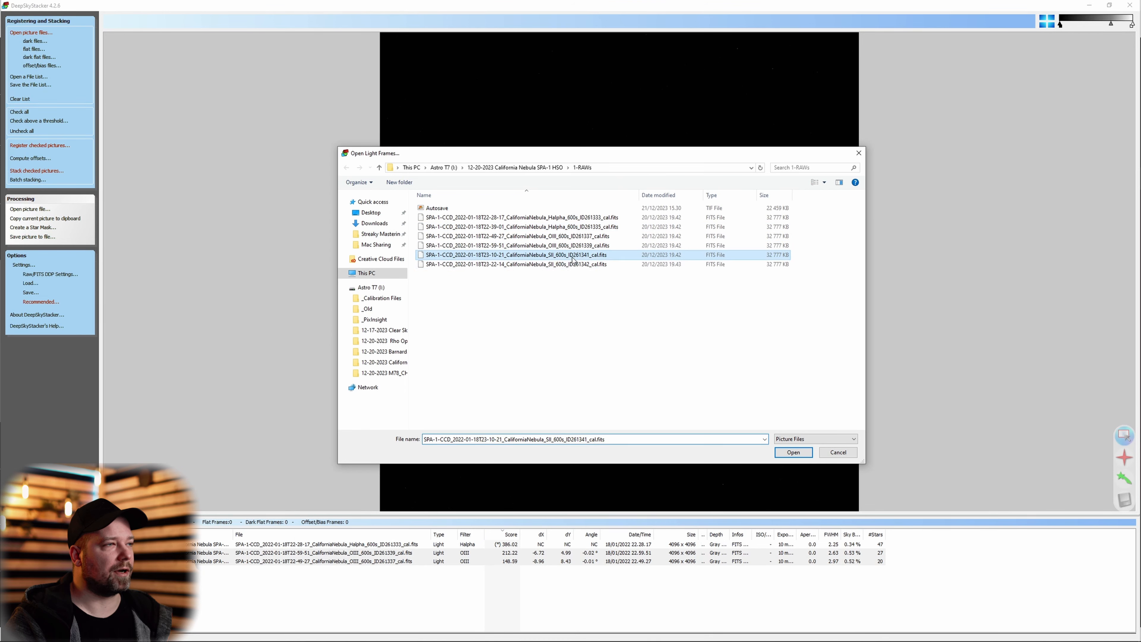
left_click(584, 264, "shift")
key("Return")
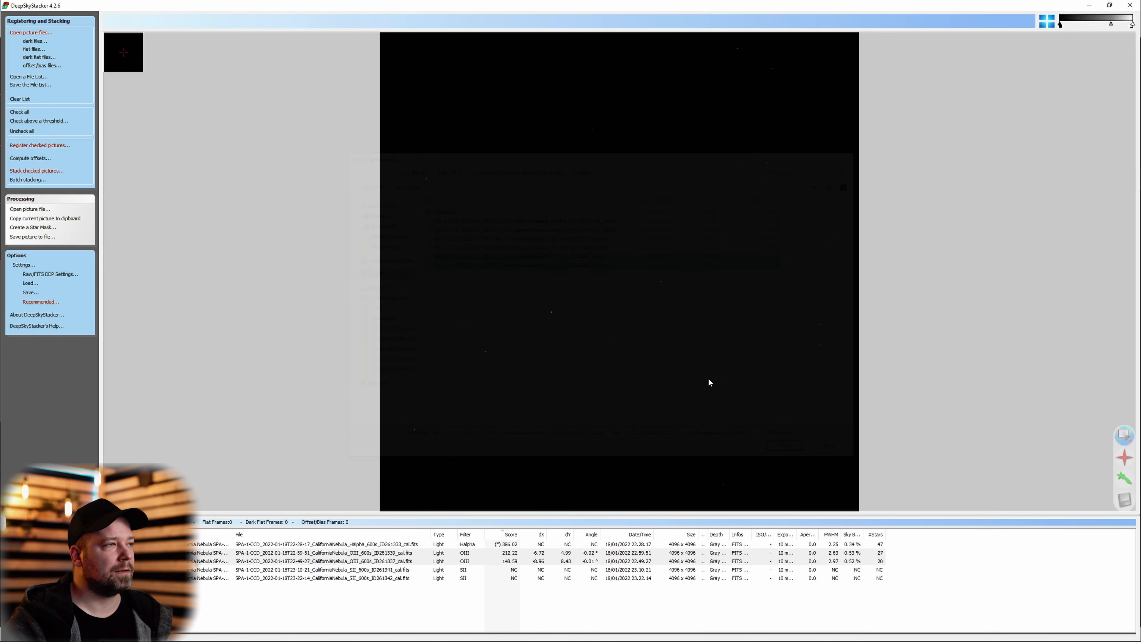
Step: Remove the two OIII light frames from the frame list
left_click(323, 553)
left_click(324, 561, "shift")
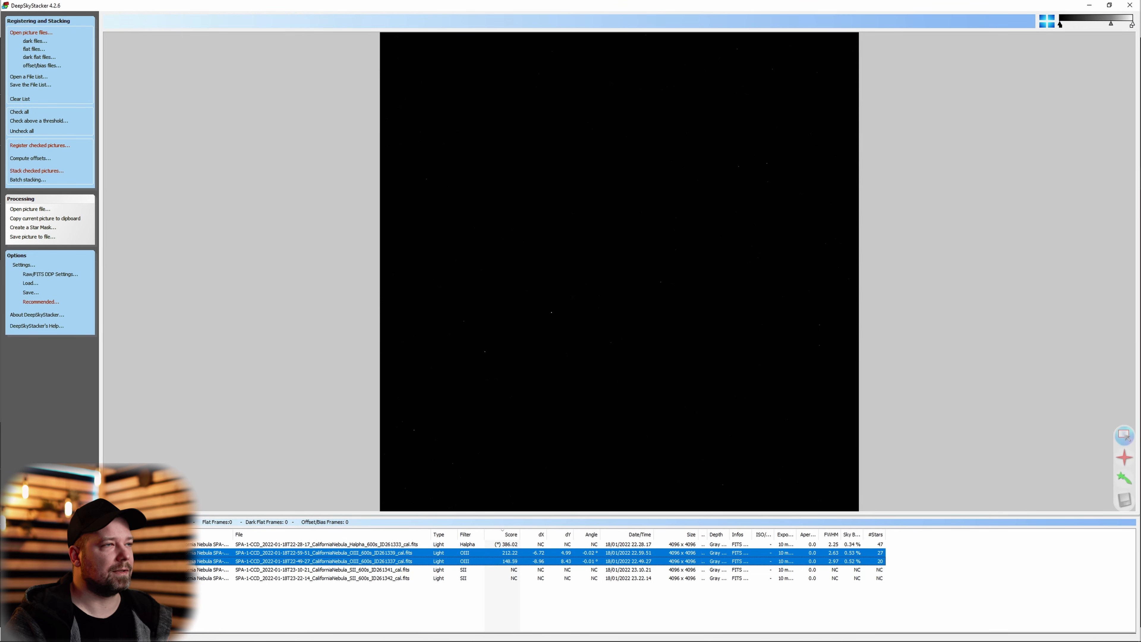
key("Delete")
Step: Check both SII light frames in the frame list
left_click(195, 552)
left_click(196, 561, "shift")
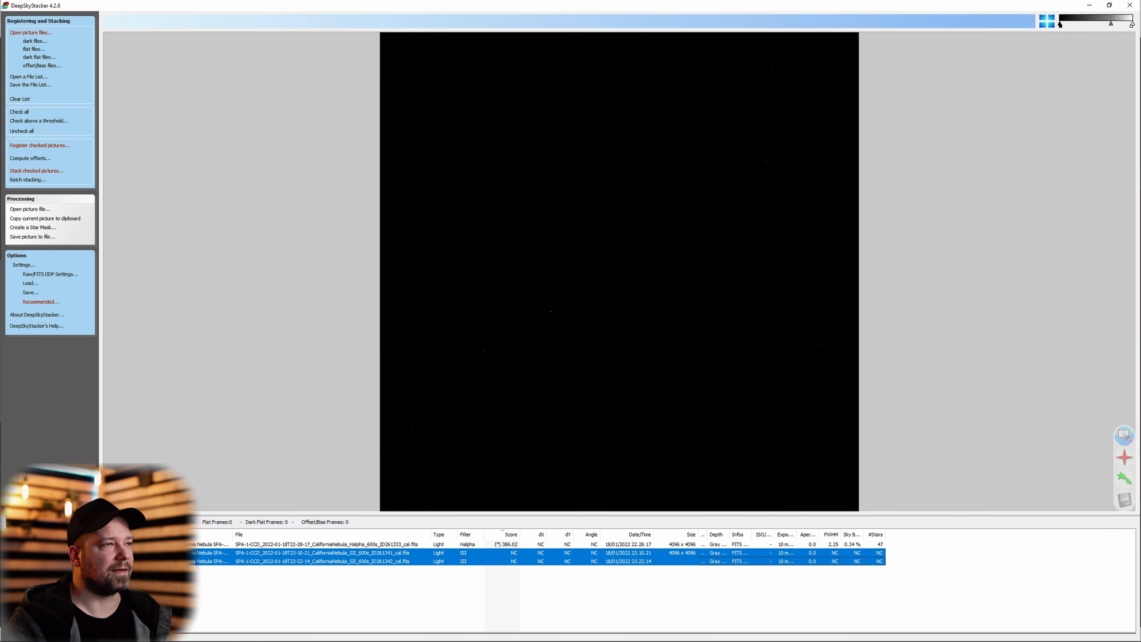
right_click(154, 560)
left_click(196, 439)
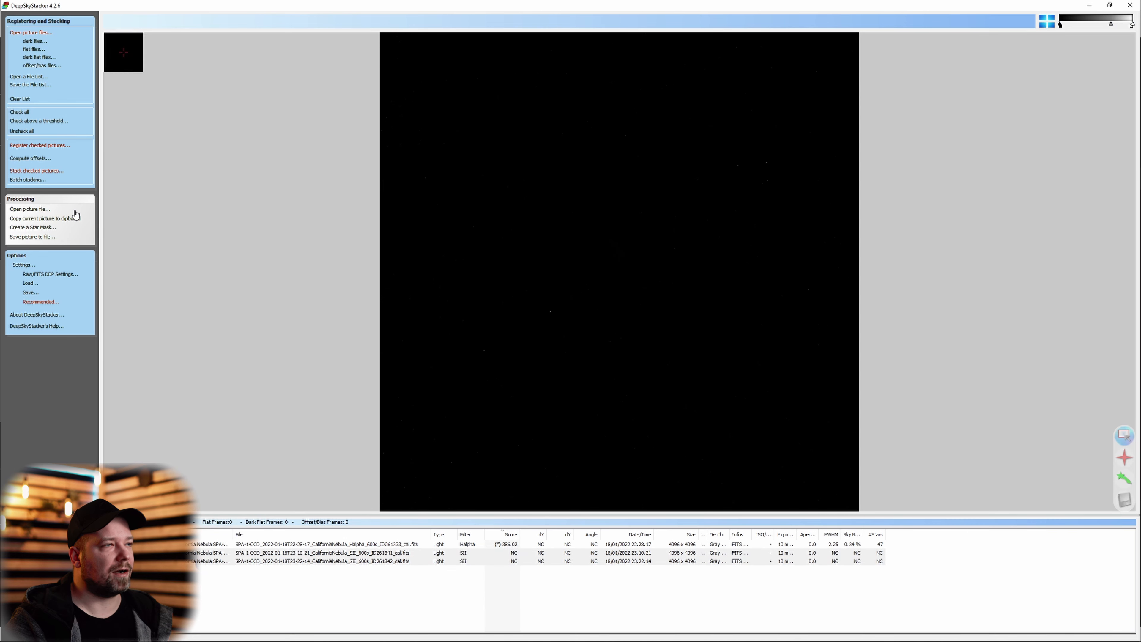
Step: Register and stack the checked SII frames with the existing register and stacking settings
left_click(41, 146)
left_click(635, 382)
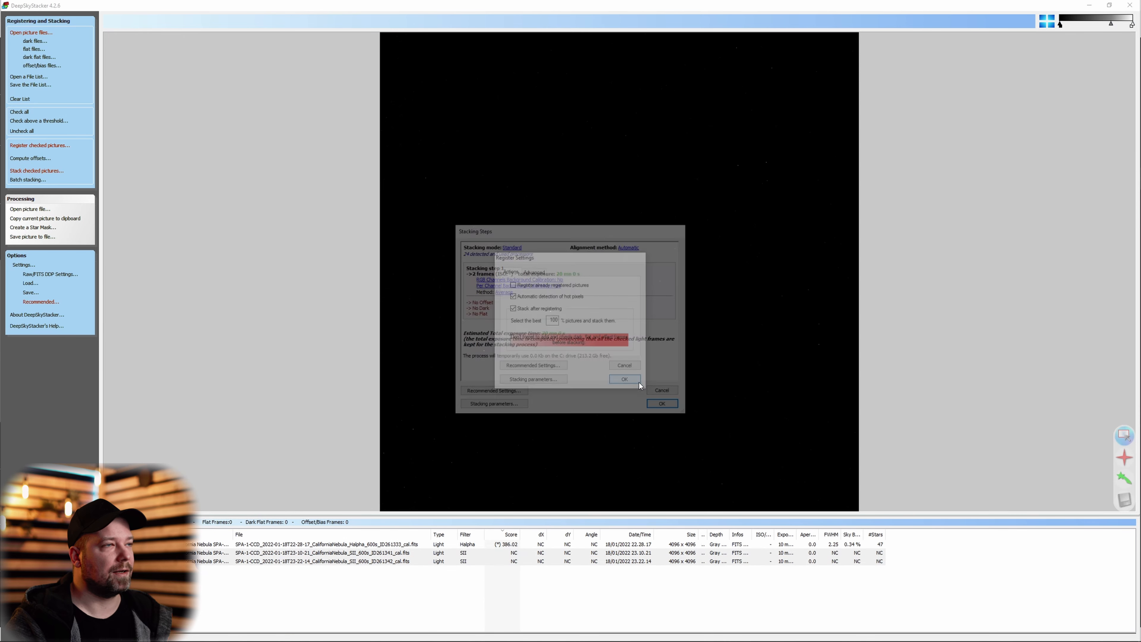
left_click(664, 407)
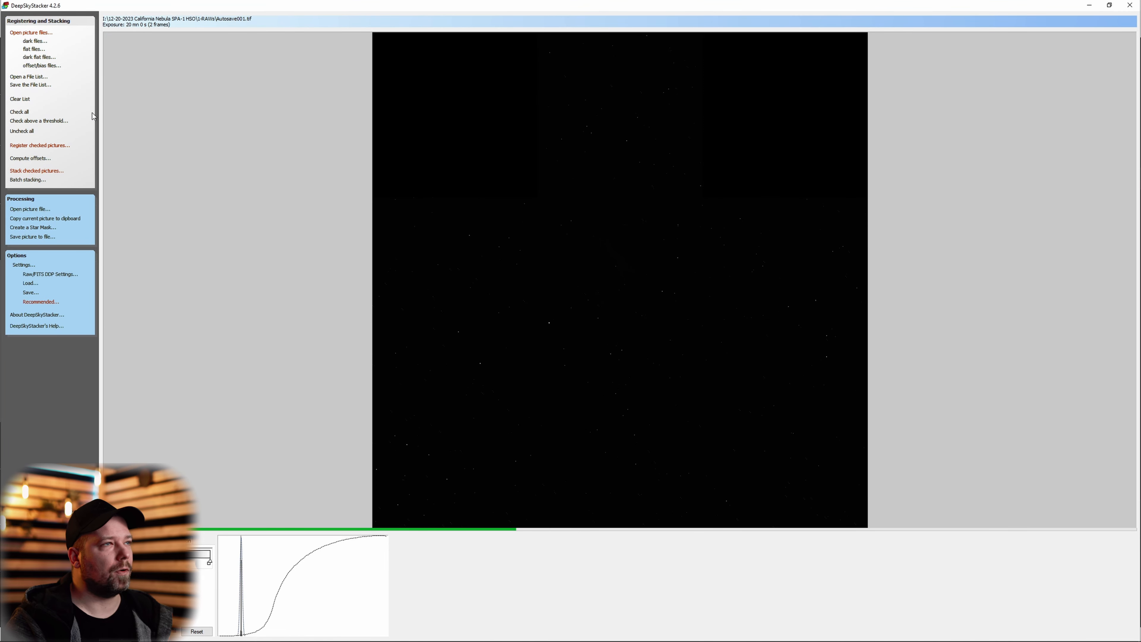
Step: Save the stacked SII picture as S in the 3-STACKs folder as a 16-bit TIFF
left_click(30, 237)
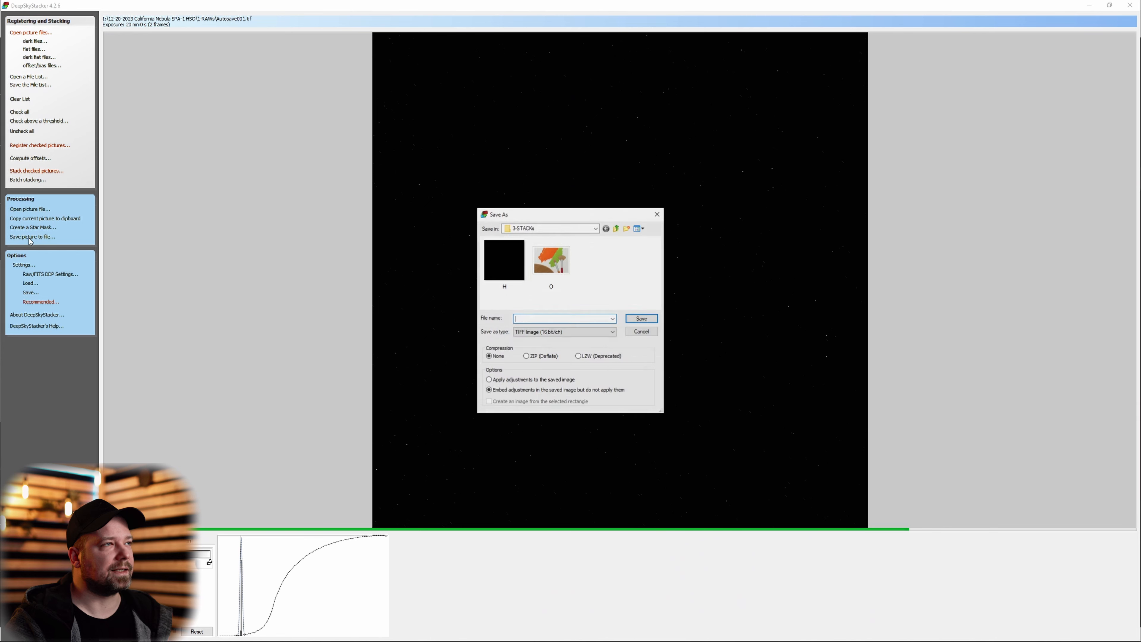
type("S")
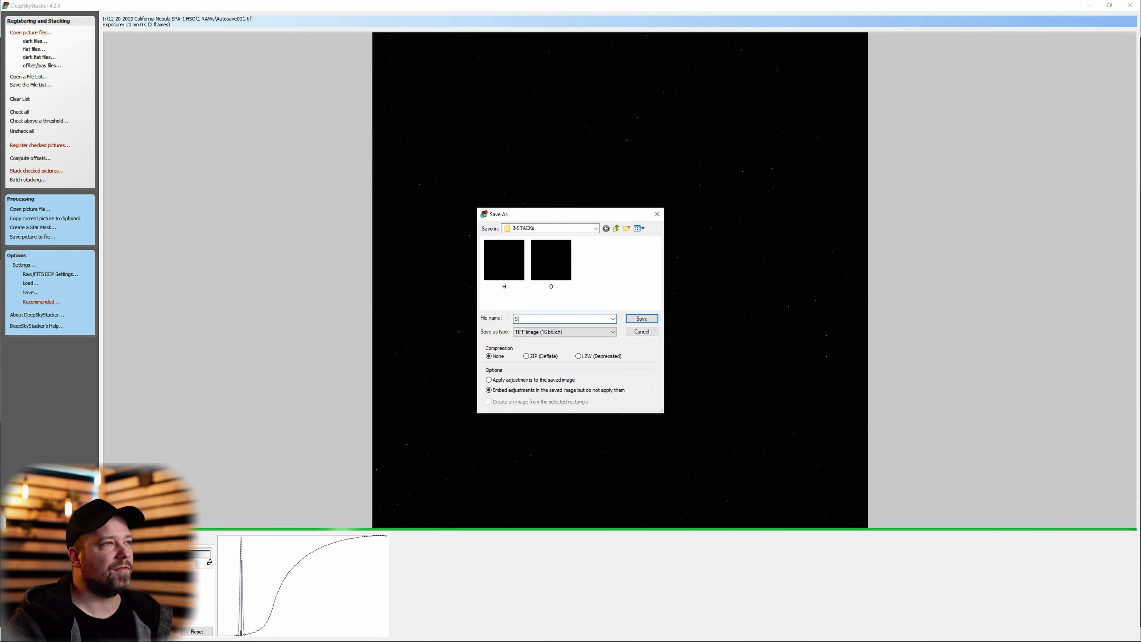
key("Return")
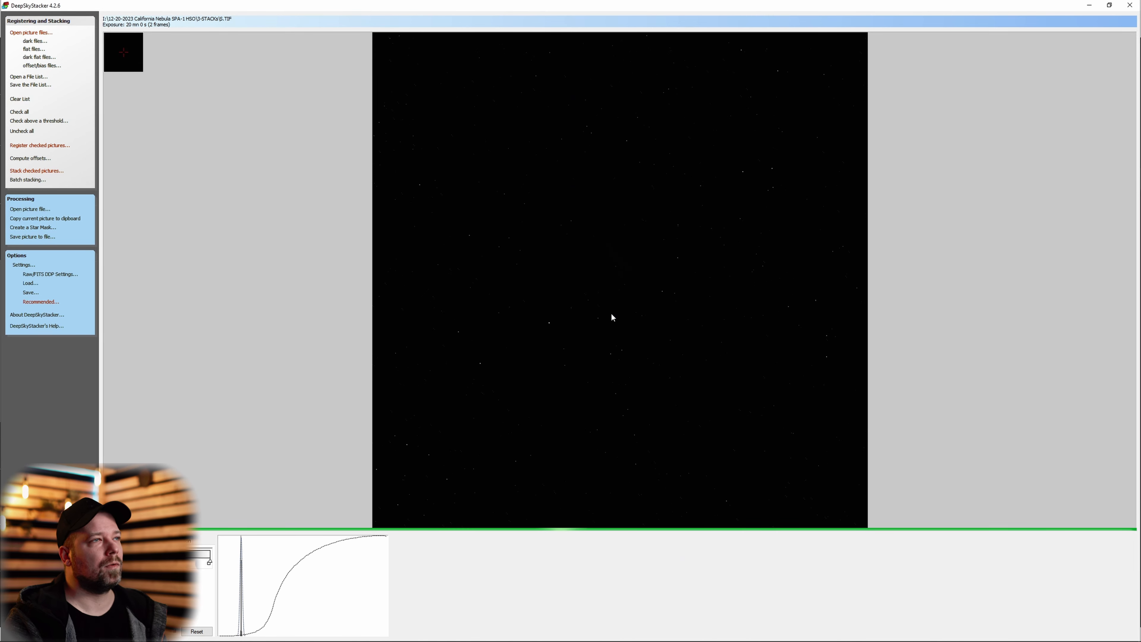
Step: Close DeepSkyStacker and delete the Autosave TIFF from the 1-RAWs folder in File Explorer
left_click(1130, 6)
left_click(599, 359)
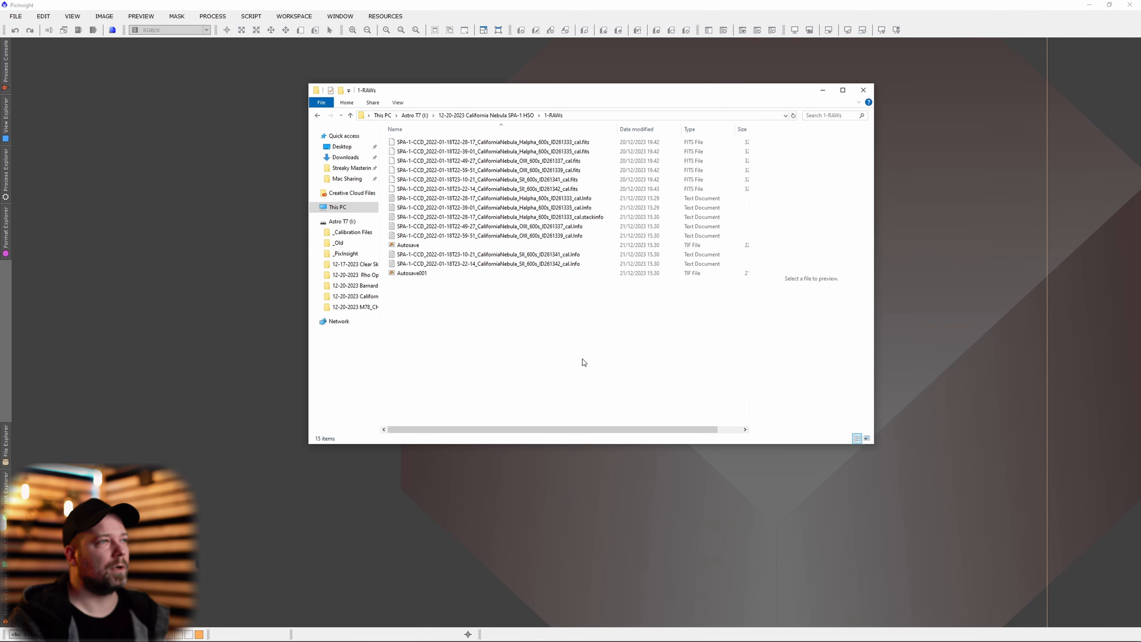
left_click(408, 244)
key("Delete")
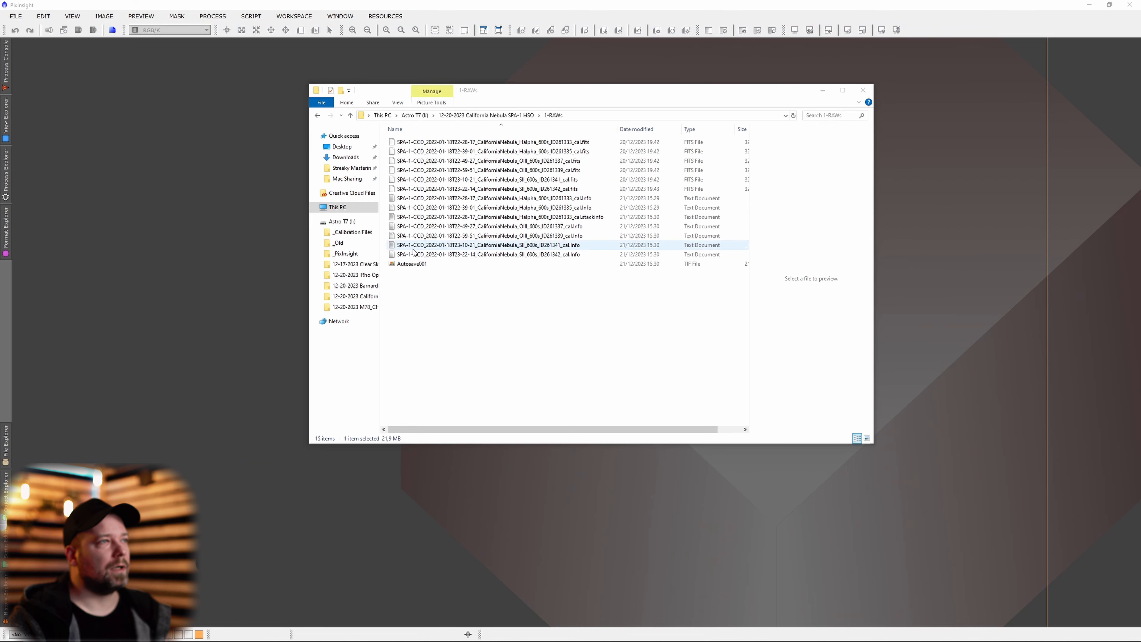
Step: Open the H, O and S stacks from the 3-STACKs folder in PixInsight and minimize File Explorer
key("alt+Up")
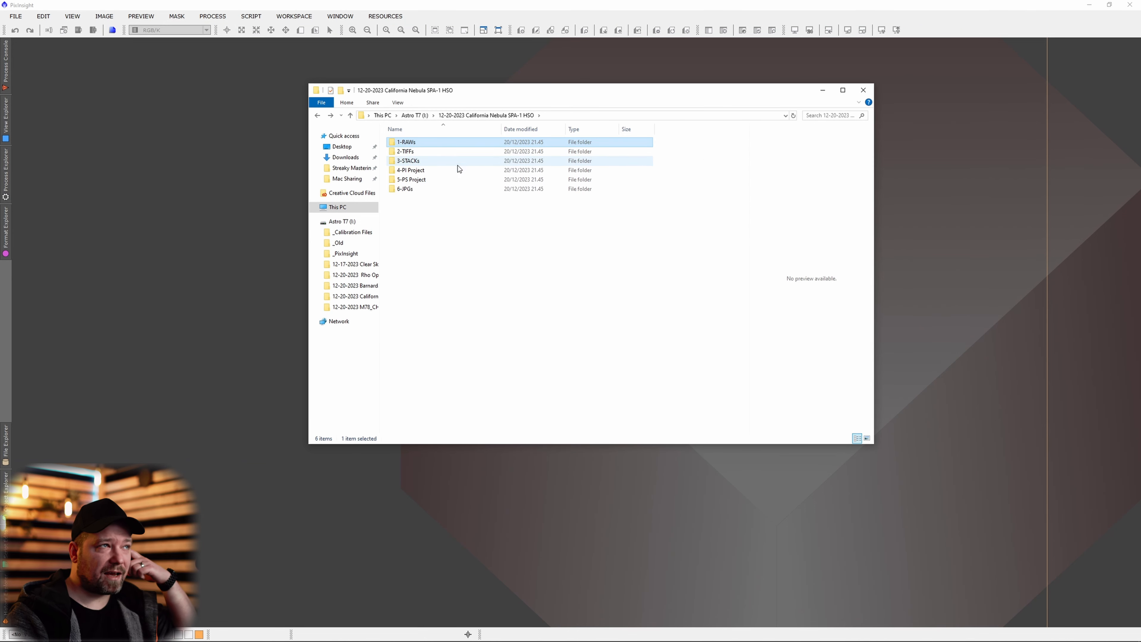
double_click(441, 161)
left_click_drag(524, 204, 418, 158)
left_click_drag(307, 205, 127, 247)
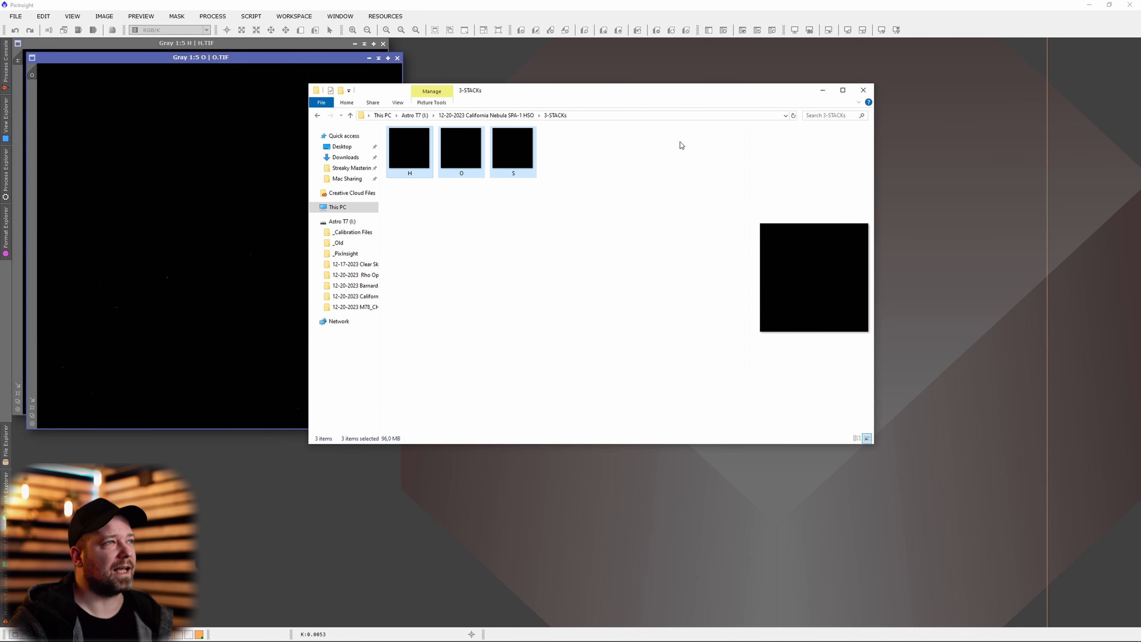
left_click(824, 92)
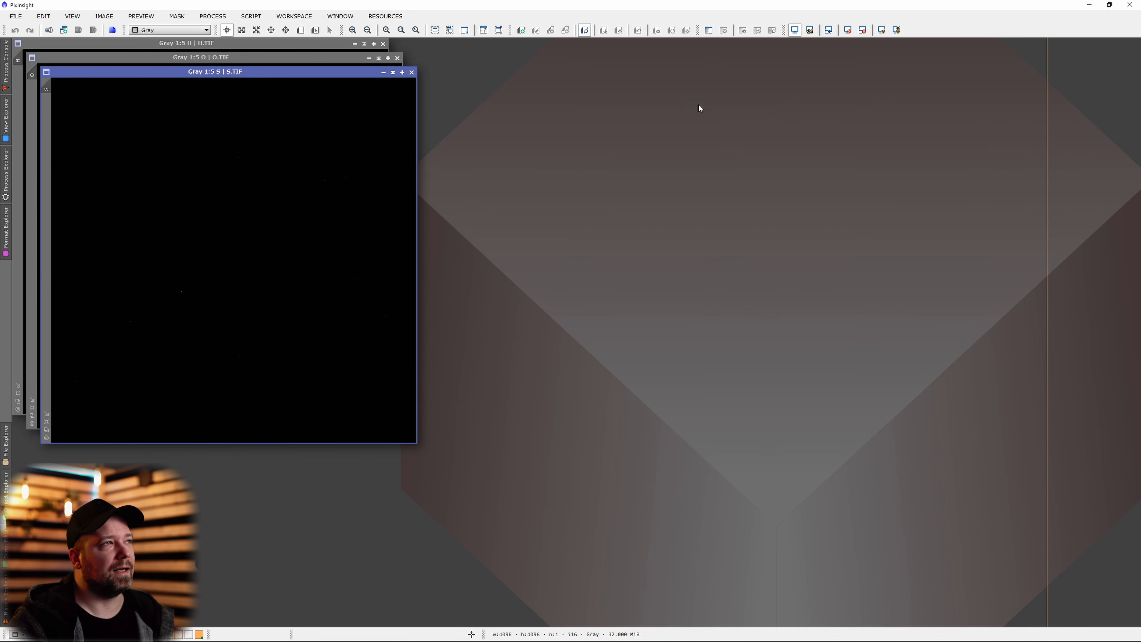
Step: Load the saved PI Icons process icon set from the Desktop into the workspace
right_click(1071, 164)
mouse_move(1059, 231)
left_click(844, 232)
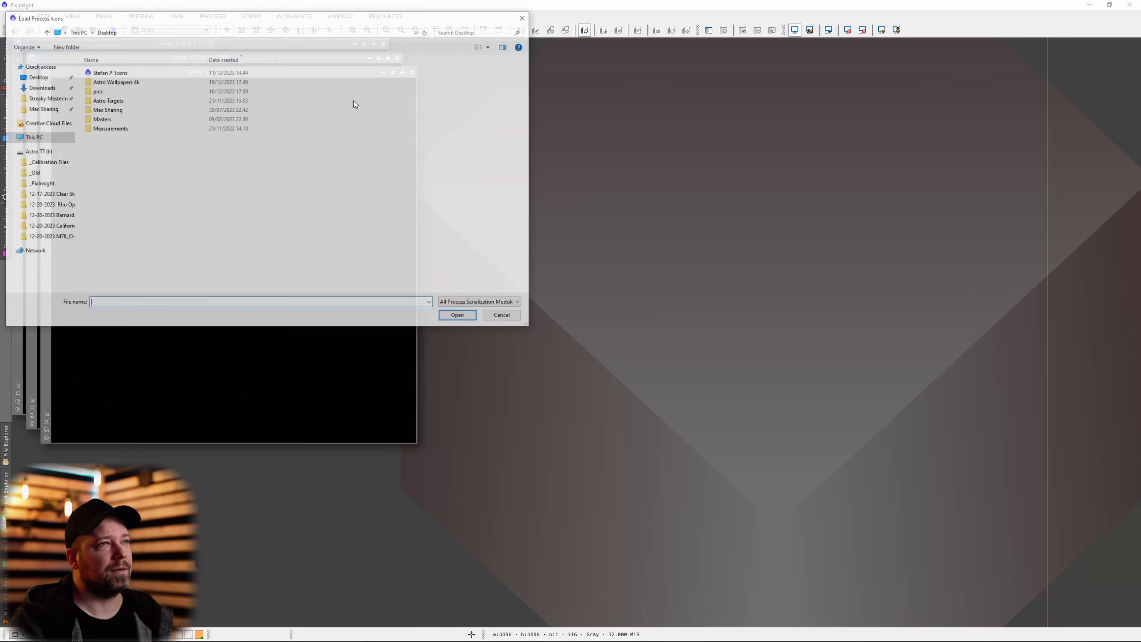
left_click(120, 72)
double_click(119, 72)
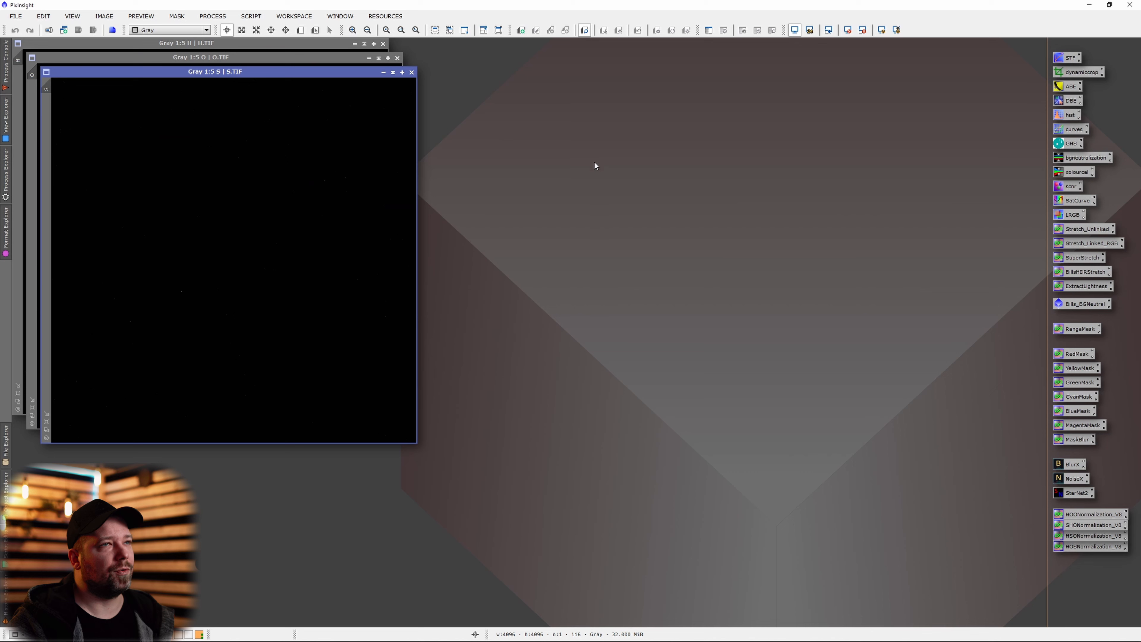
Step: Apply a ScreenTransferFunction auto stretch to the S, O and H images
double_click(1080, 58)
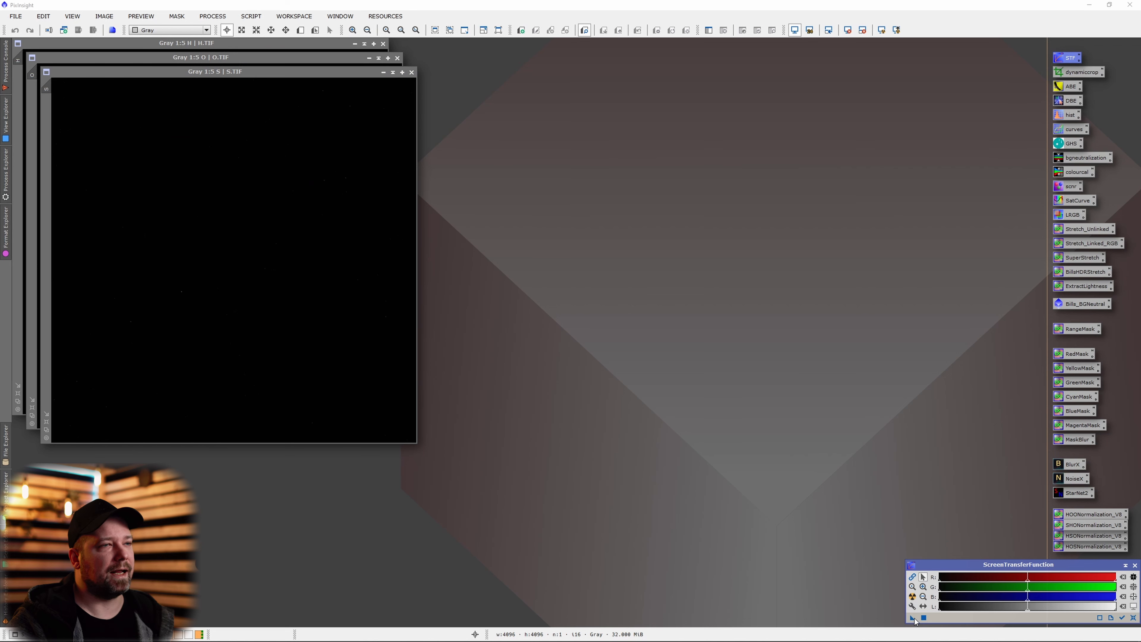
left_click(912, 597)
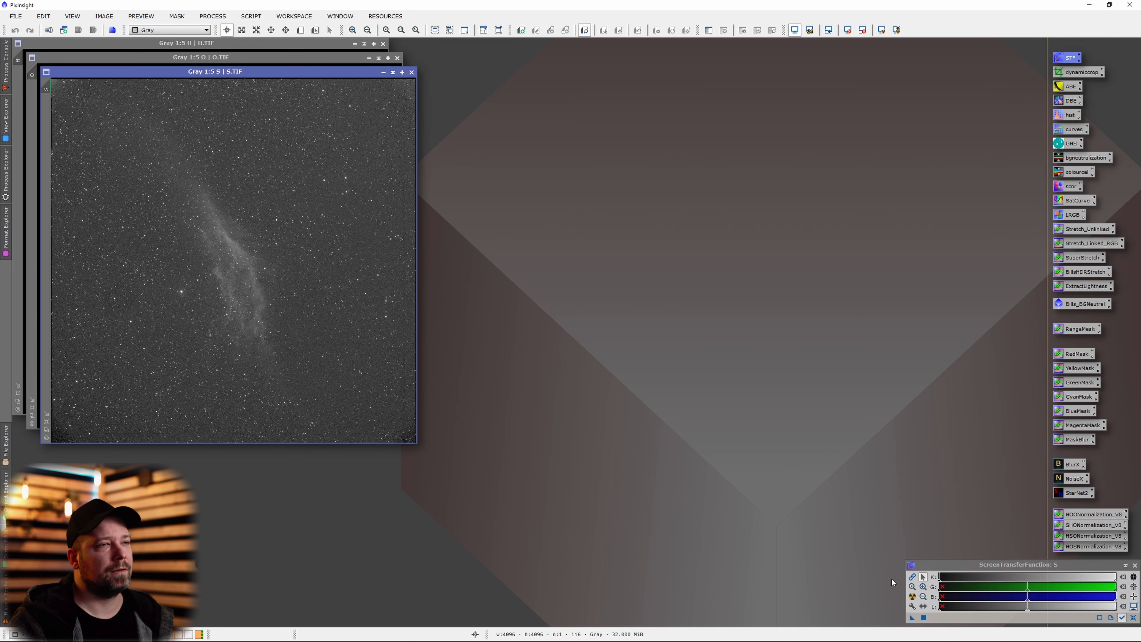
left_click(344, 65)
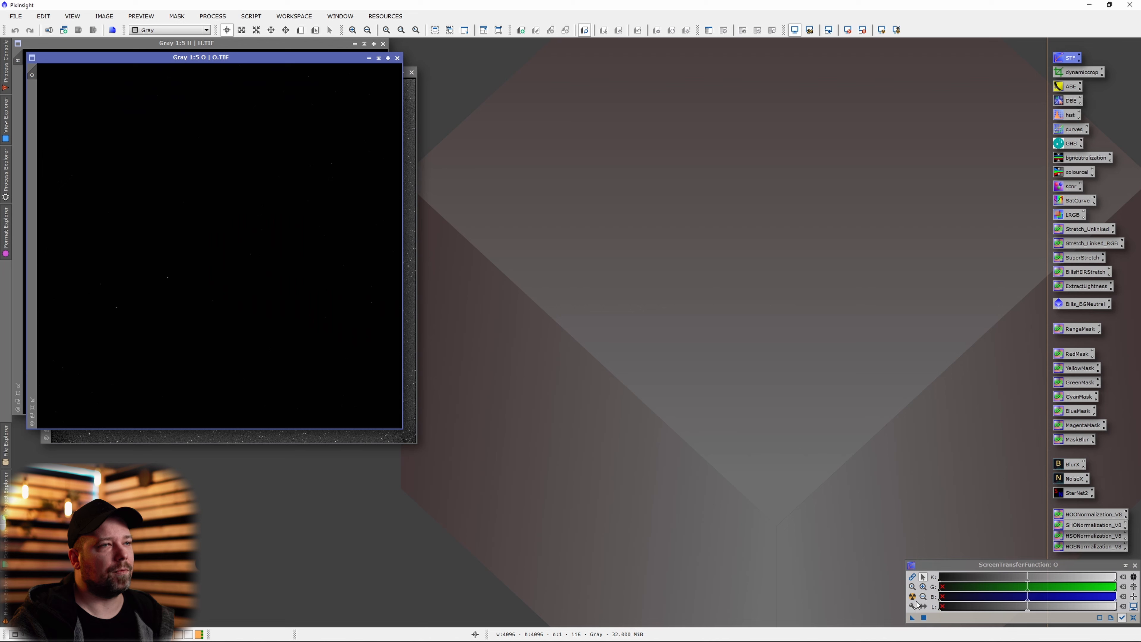
left_click(912, 596)
left_click(315, 45)
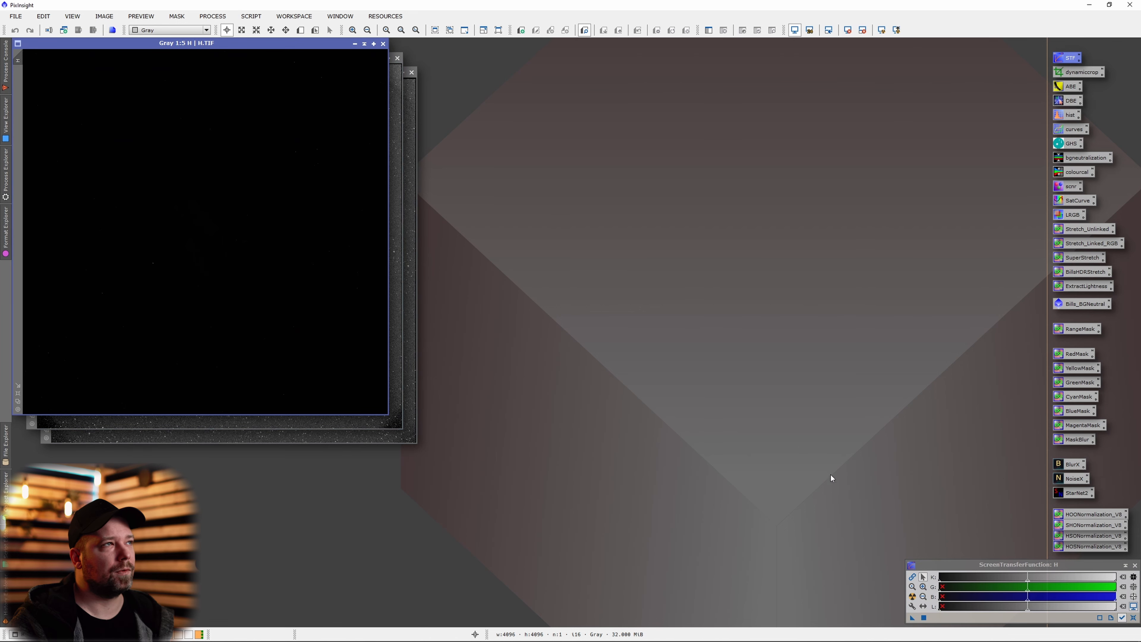
left_click(912, 597)
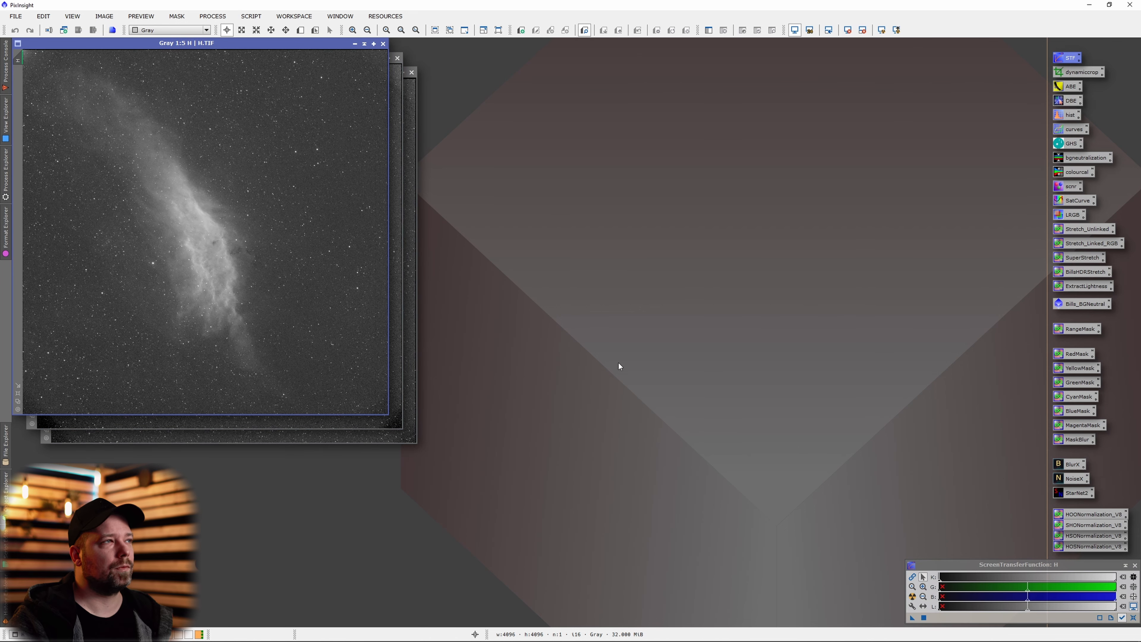
Step: Spread the H and O image windows apart and examine the S image zoomed out to 1:6
left_click_drag(272, 44, 723, 64)
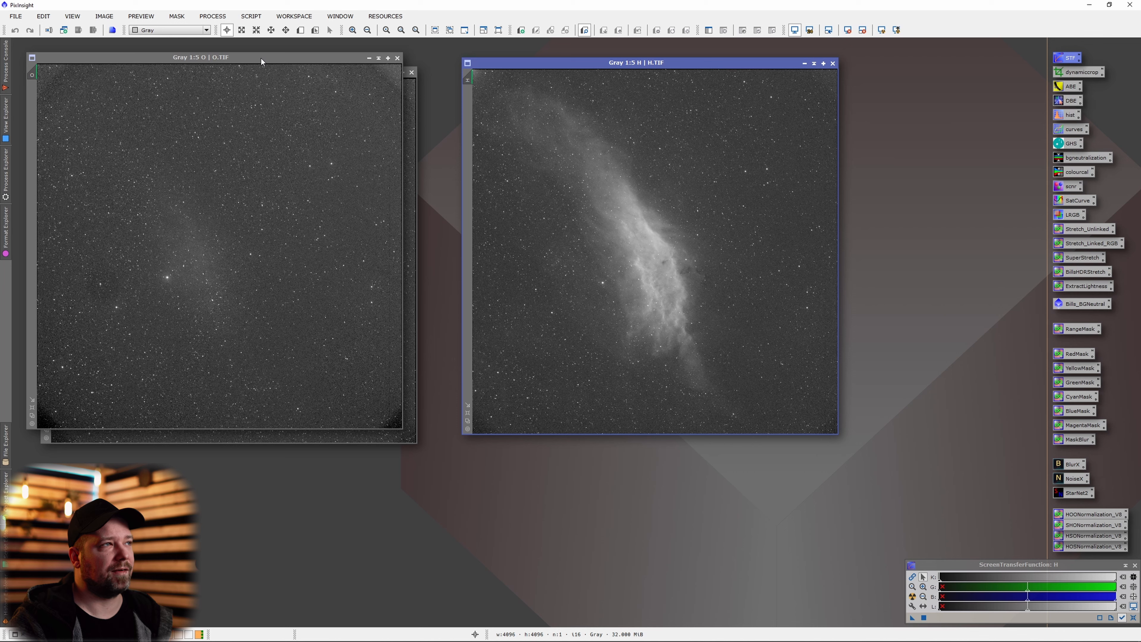
left_click_drag(261, 58, 861, 154)
left_click(316, 76)
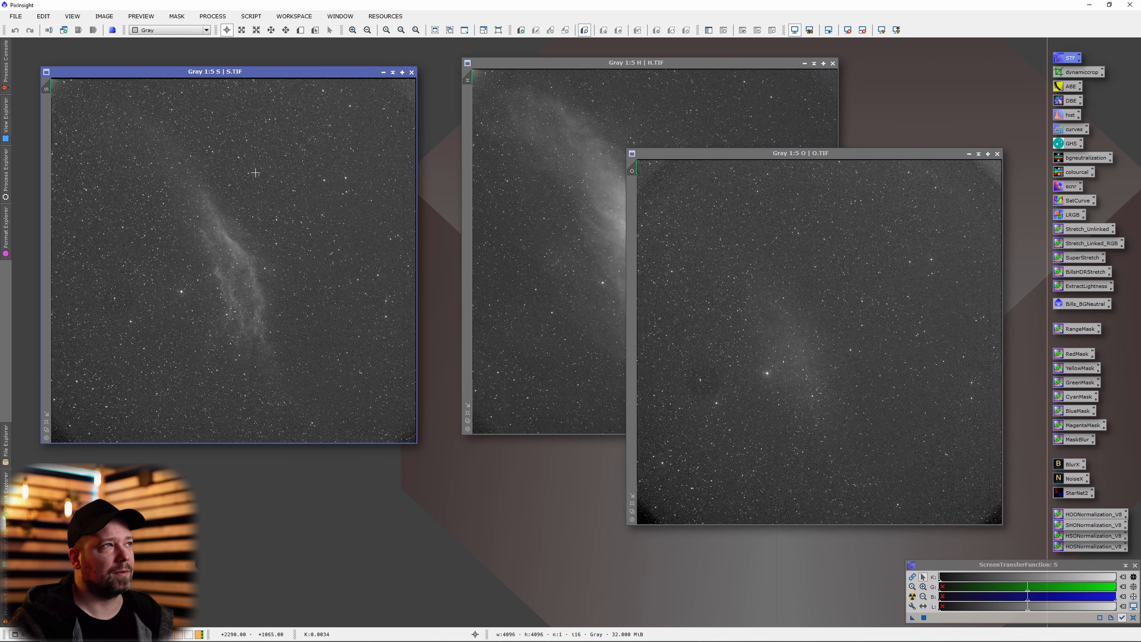
scroll(228, 281, "up", 1)
scroll(228, 280, "down", 2)
scroll(228, 281, "up", 1)
scroll(228, 281, "down", 1)
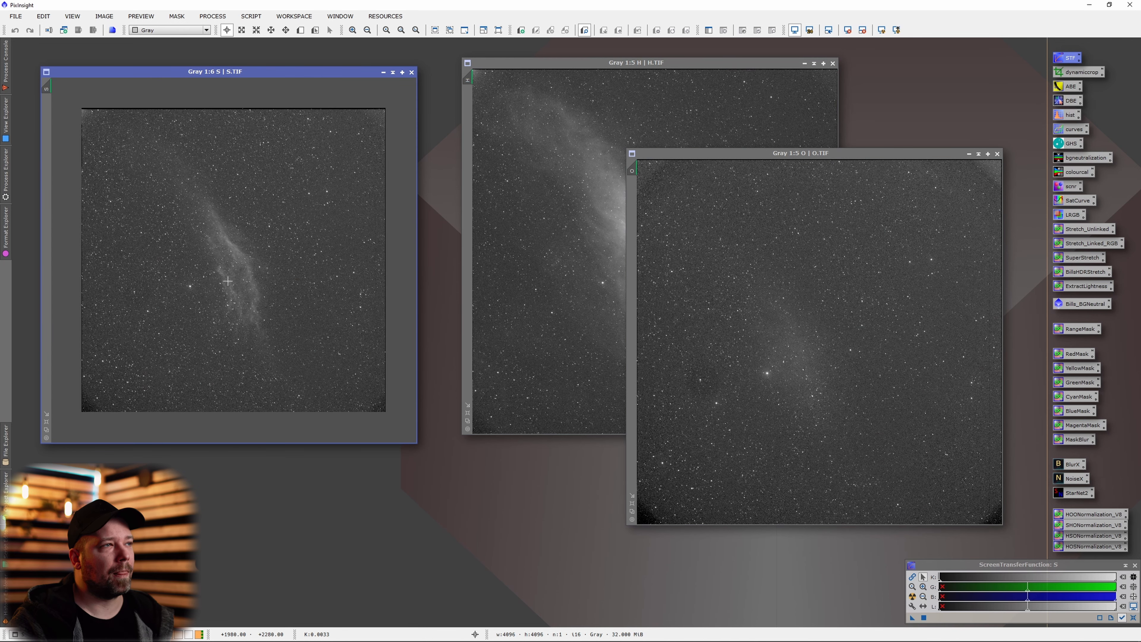
Step: Tile the three image windows across the workspace and zoom the H image out to 1:7
left_click(561, 60)
left_click(340, 15)
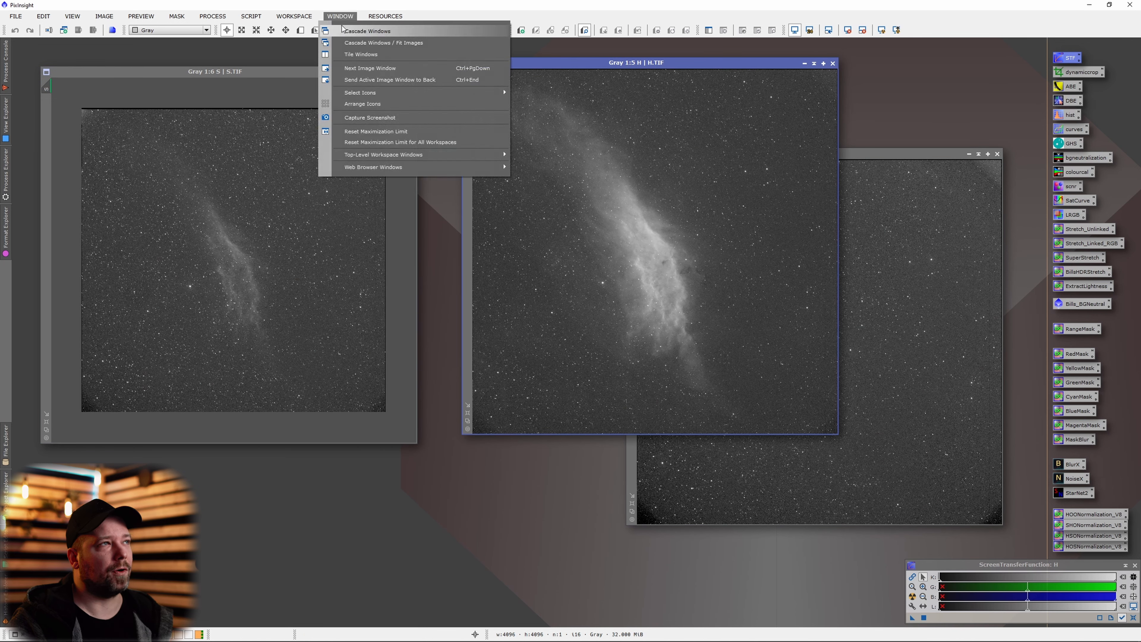
left_click(366, 54)
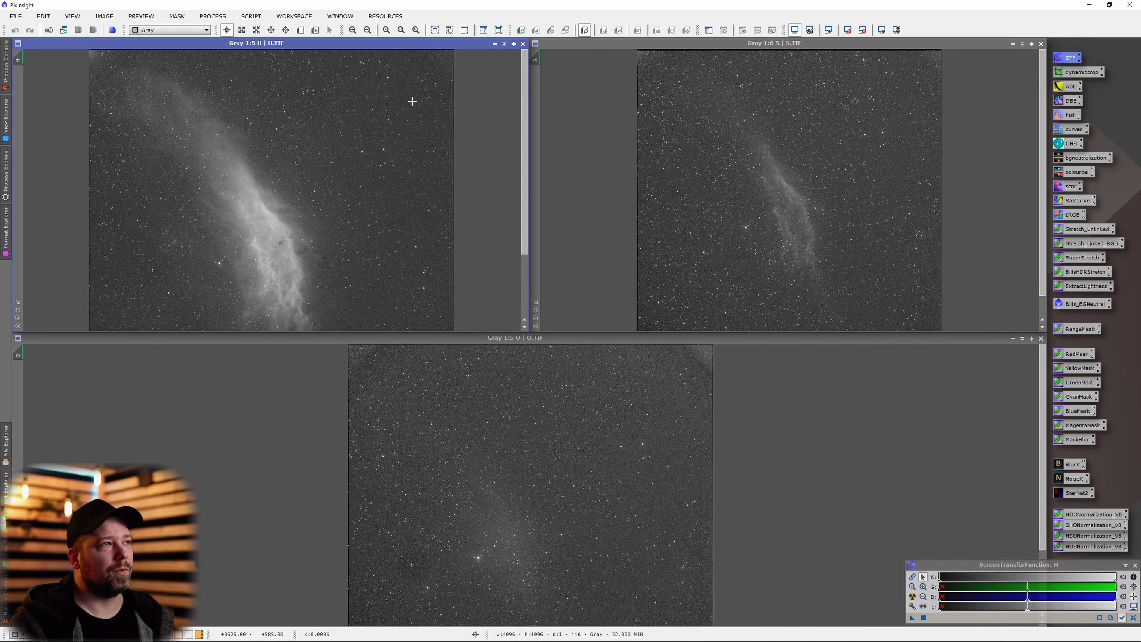
scroll(321, 185, "down", 3)
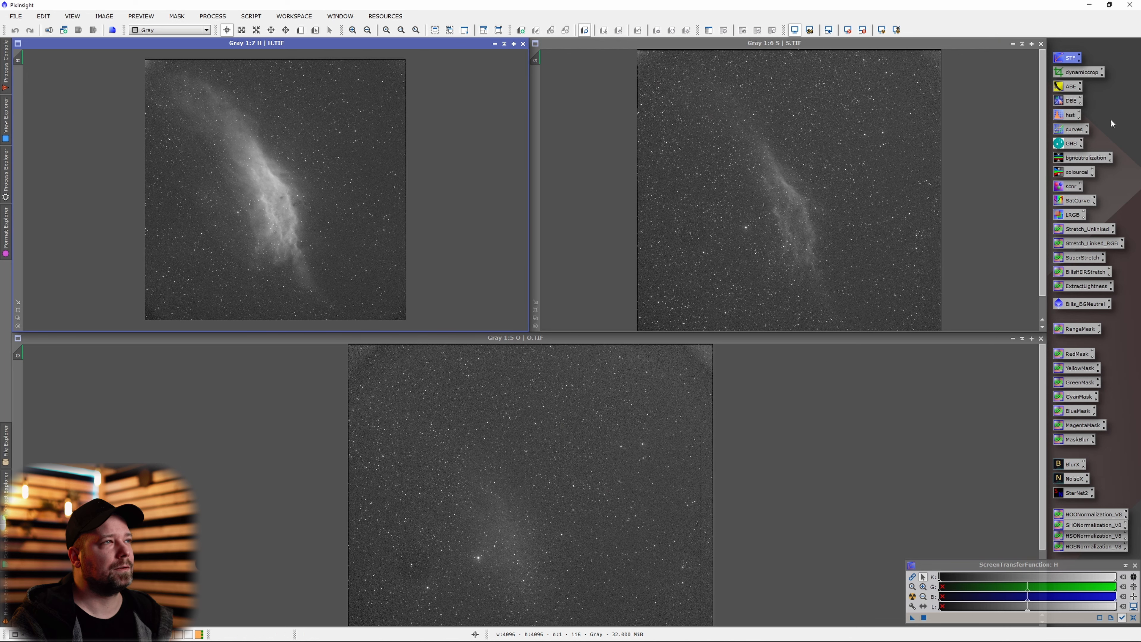
Step: Define a DynamicCrop frame of about 3095 by 3865 pixels around the nebula on the H image, excluding the stacking edges
double_click(1073, 77)
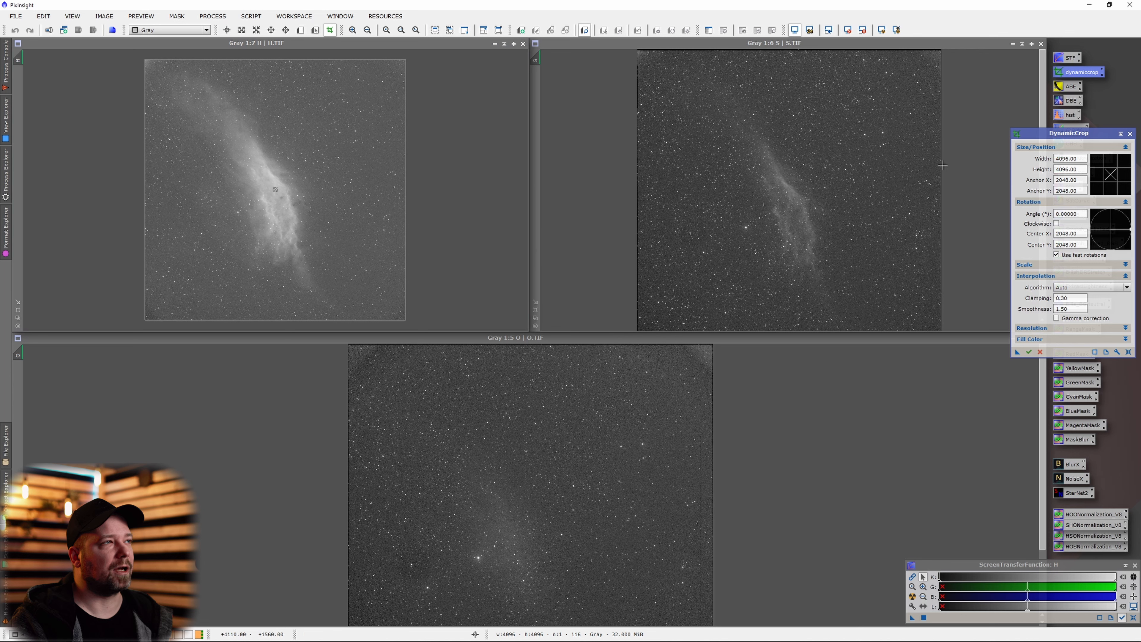
left_click_drag(405, 320, 371, 309)
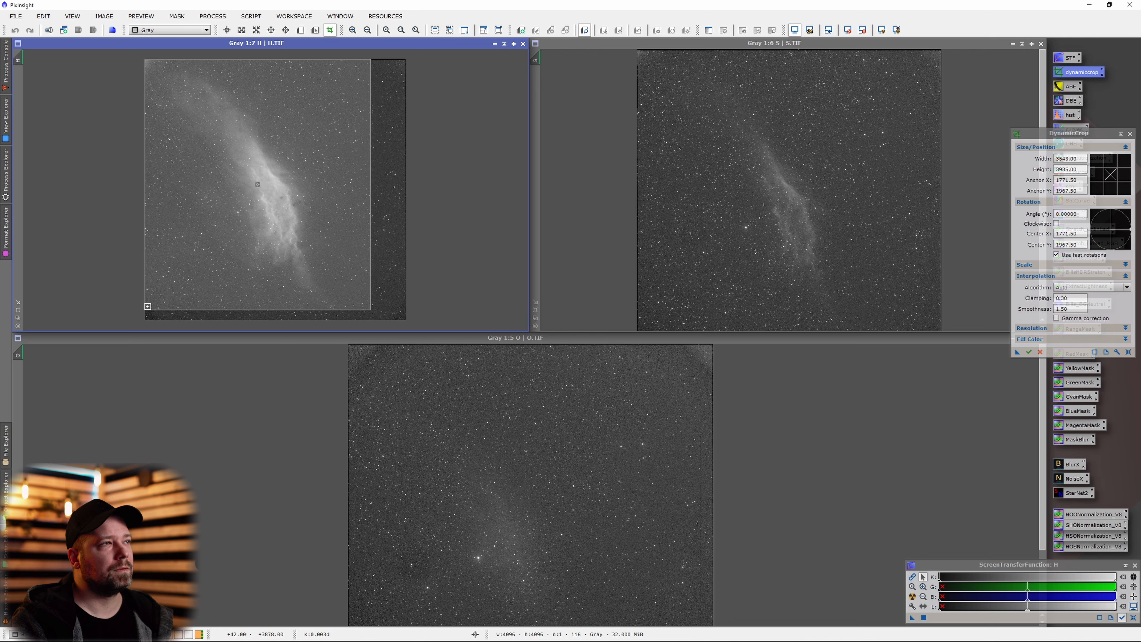
left_click_drag(145, 309, 155, 308)
left_click_drag(156, 59, 159, 67)
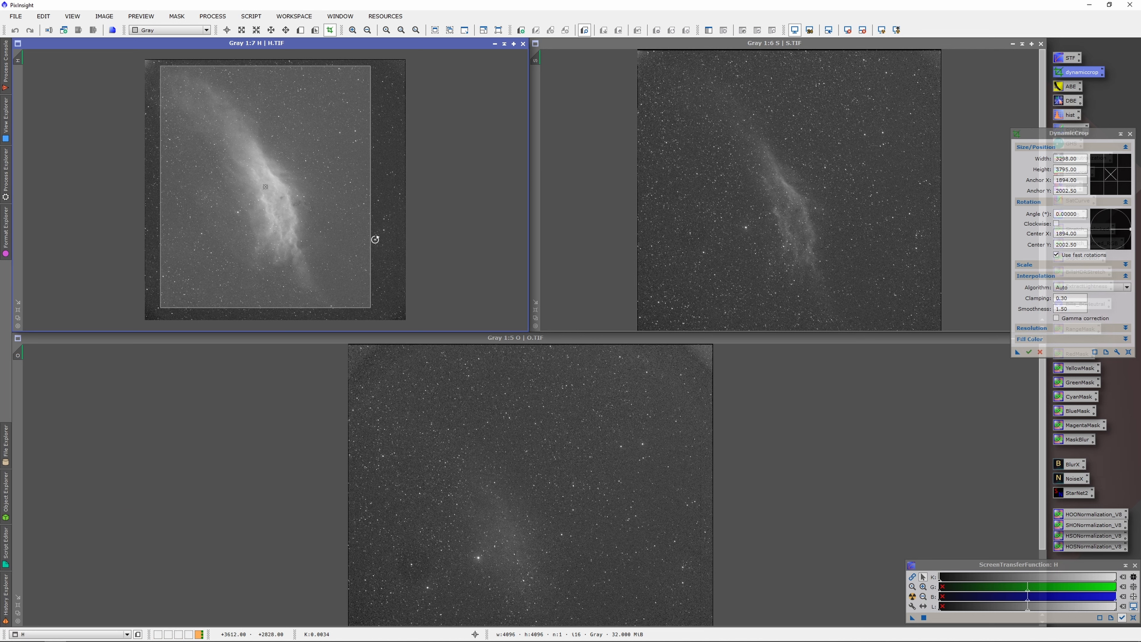
mouse_move(370, 307)
left_mouse_down()
mouse_move(345, 311)
mouse_move(358, 311)
left_mouse_up()
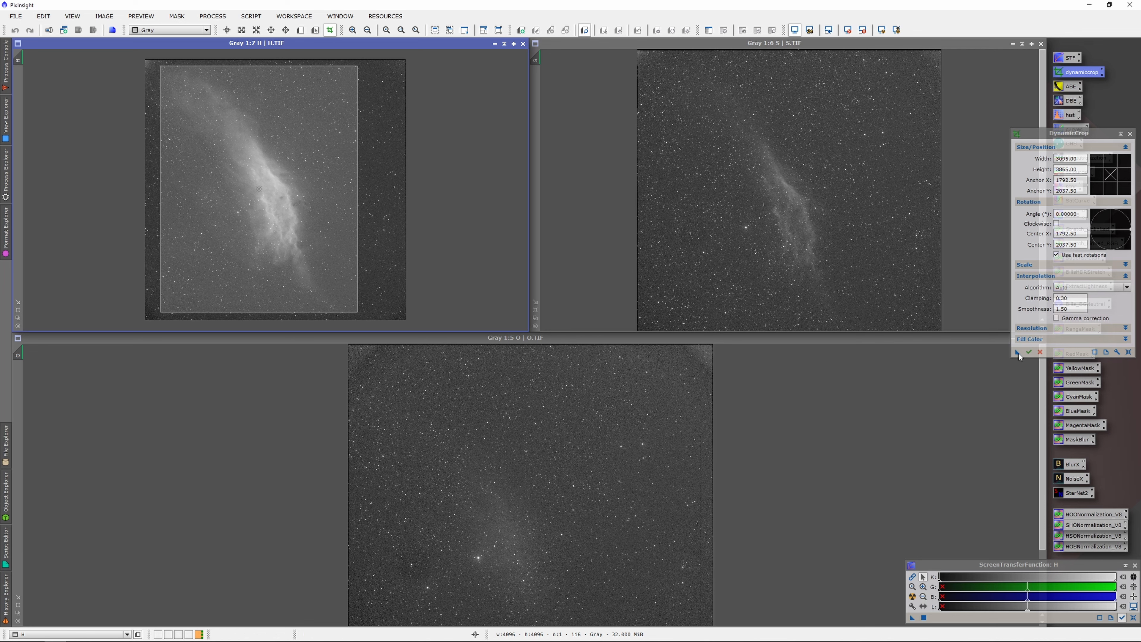
Step: Apply the same DynamicCrop to the S, O and H images and close the crop tool
left_click_drag(1018, 352, 845, 248)
left_click(567, 445)
left_click_drag(567, 445, 568, 445)
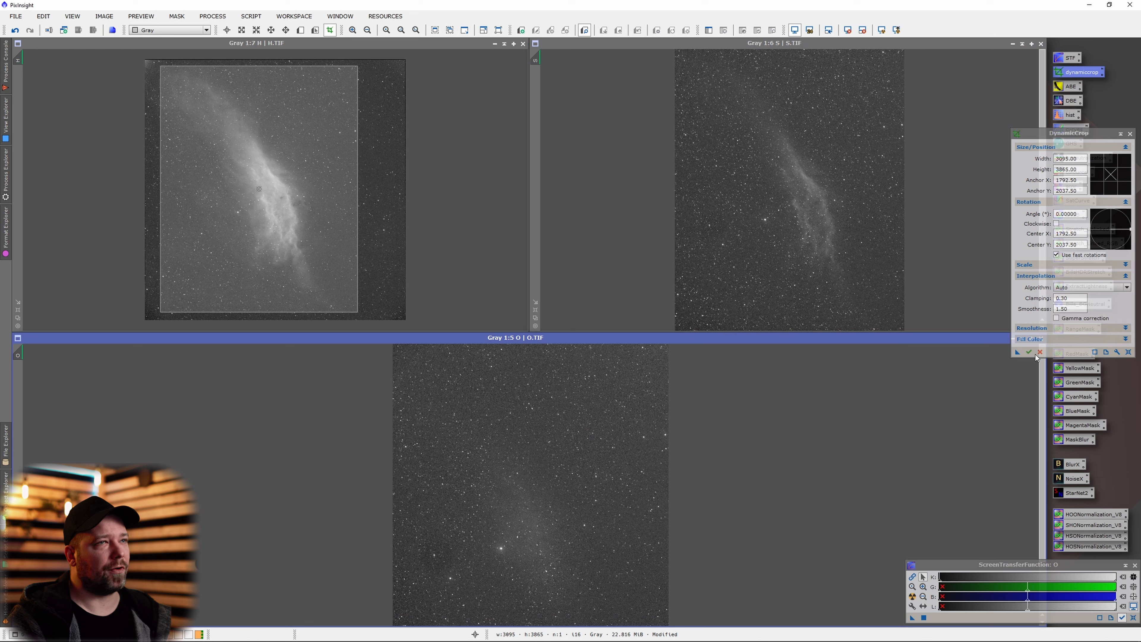
left_click_drag(1017, 352, 494, 278)
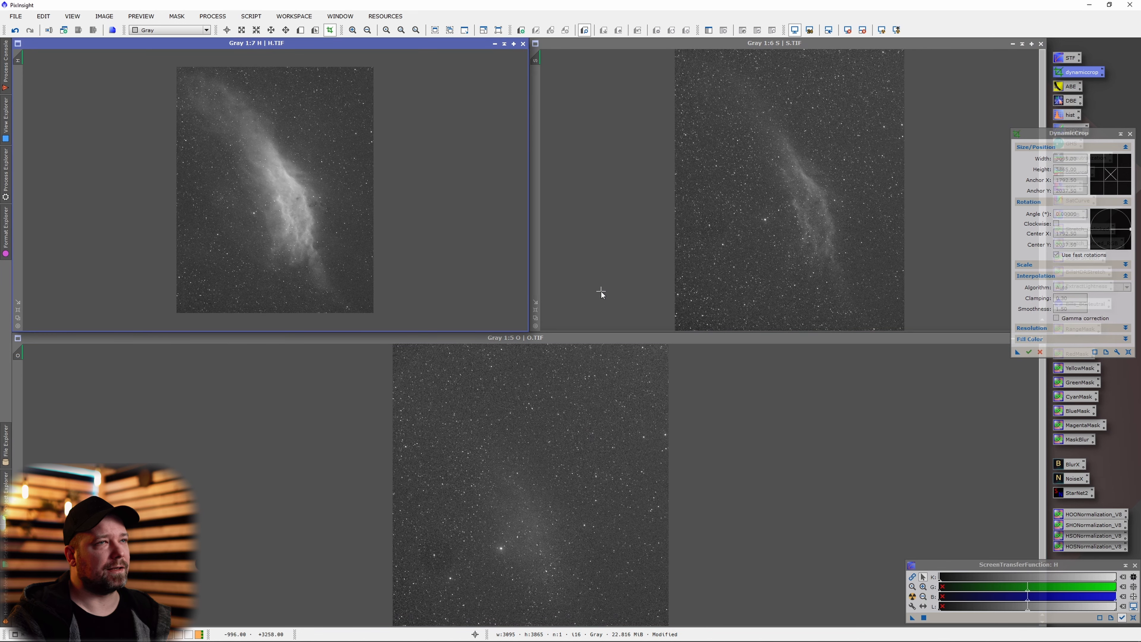
left_click(1131, 134)
Step: Open AutomaticBackgroundExtractor and expand its Interpolation and Output and Target Image Correction settings
double_click(1069, 86)
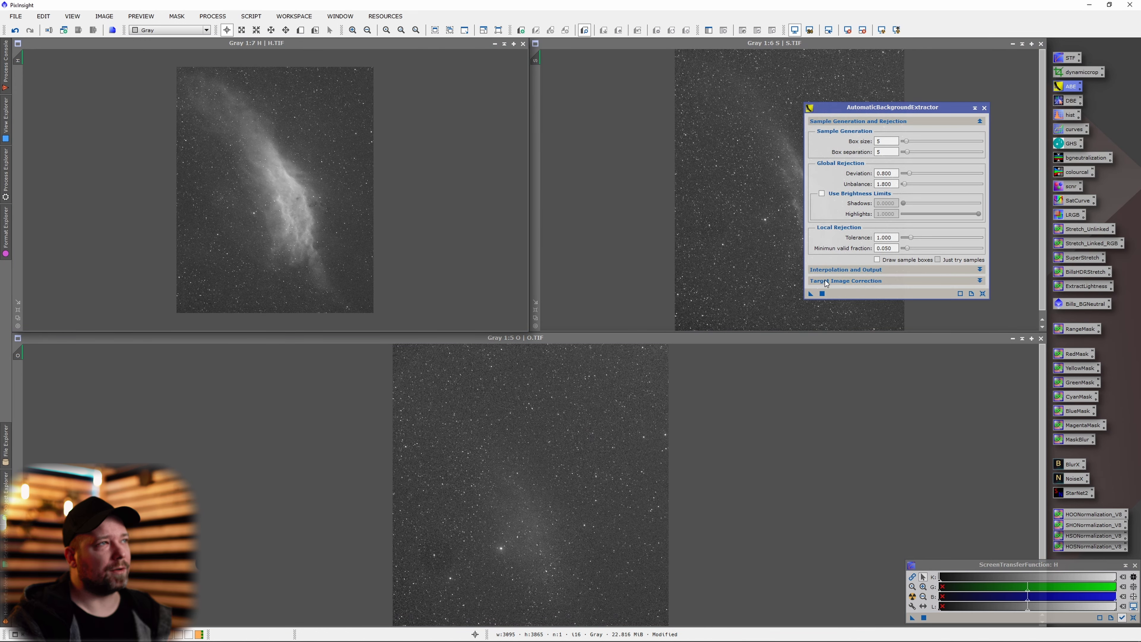
left_click(835, 271)
left_click(840, 339)
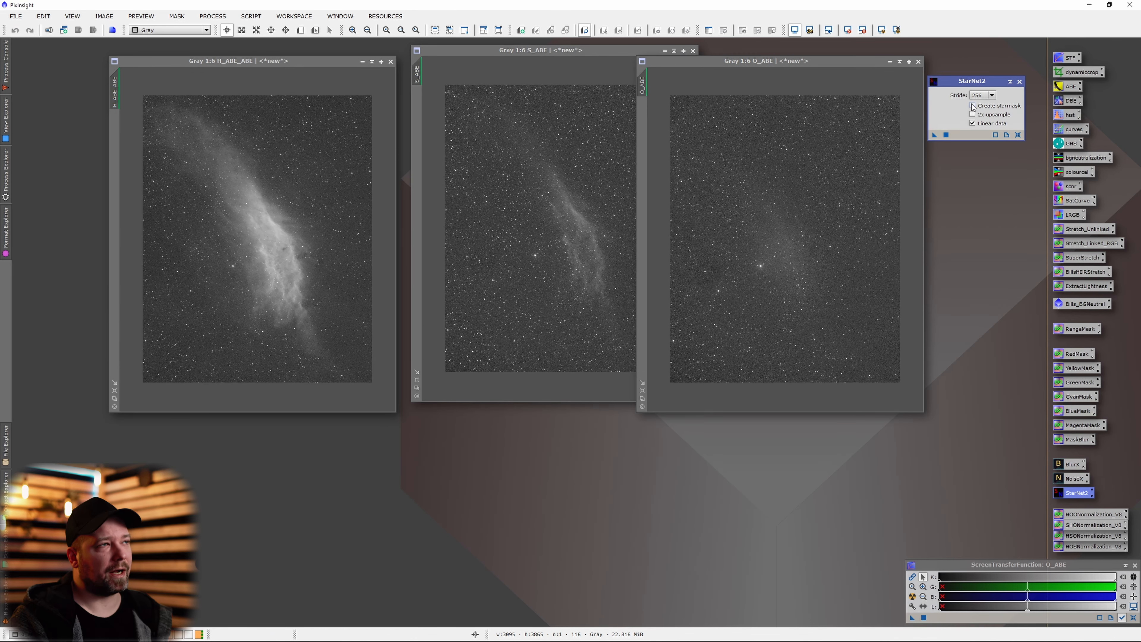
Step: Remove the stars from the H_ABE_ABE image with StarNet2 and reduce its noise with NoiseXTerminator at denoise 0.84 and detail 0.15
left_click_drag(934, 135, 237, 213)
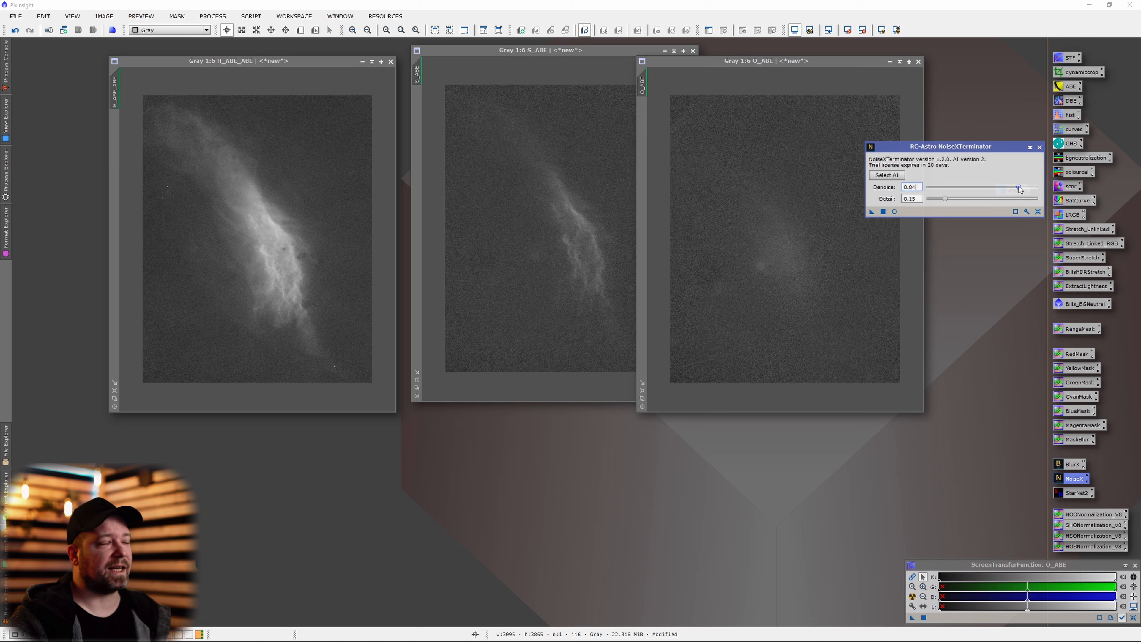
left_click_drag(871, 211, 356, 205)
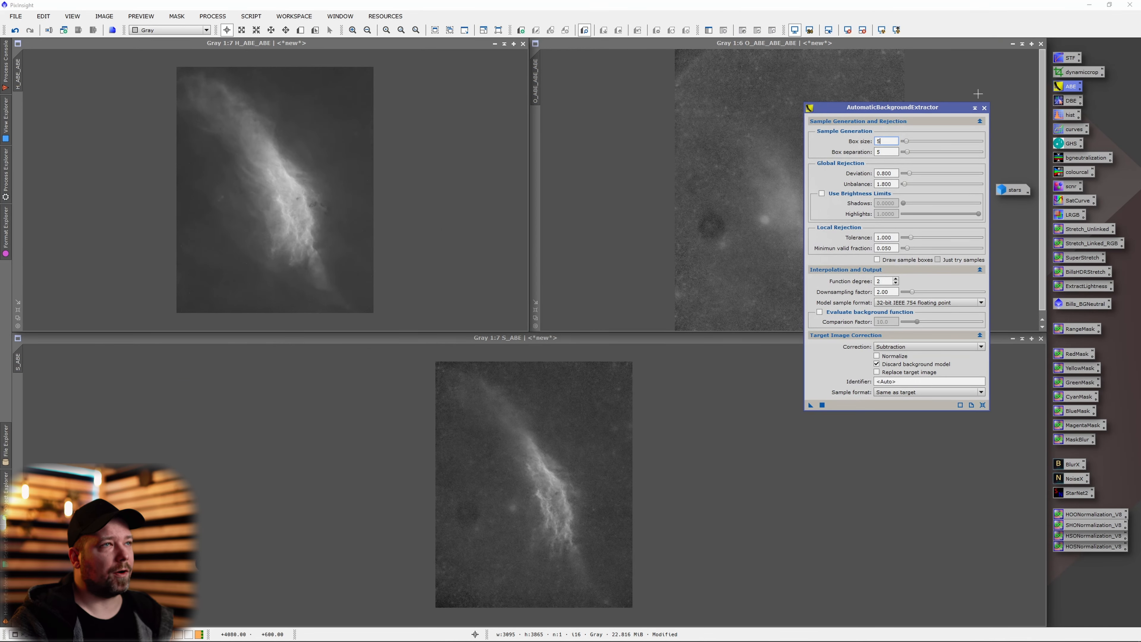
Step: Close AutomaticBackgroundExtractor and park the minimized stars image near the workspace's lower corner
left_click(984, 108)
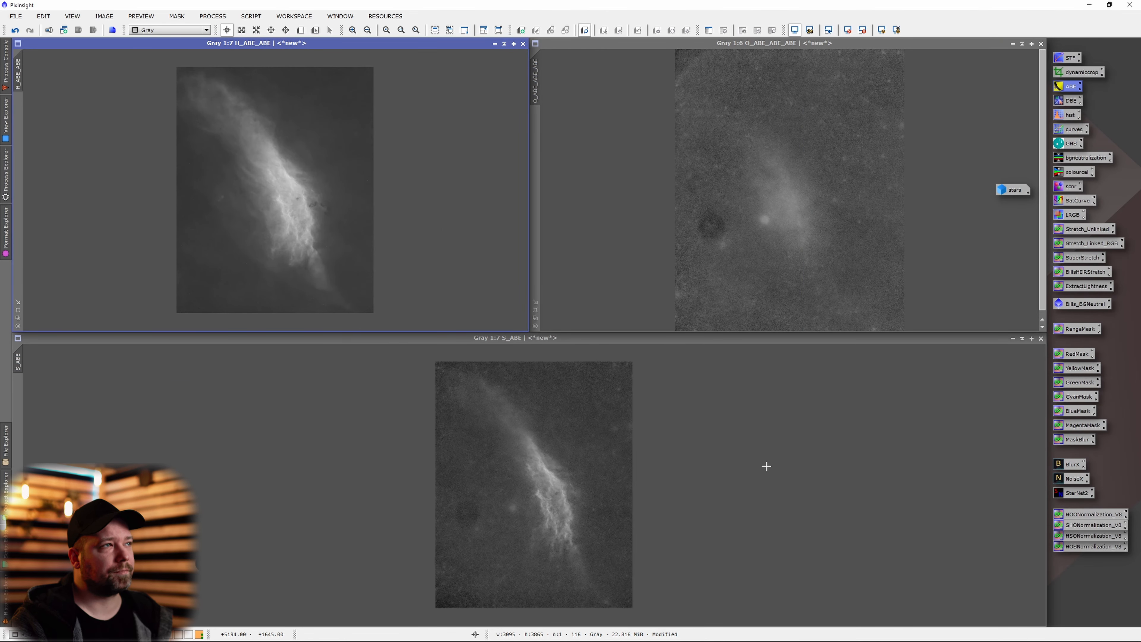
left_click_drag(1016, 189, 1016, 603)
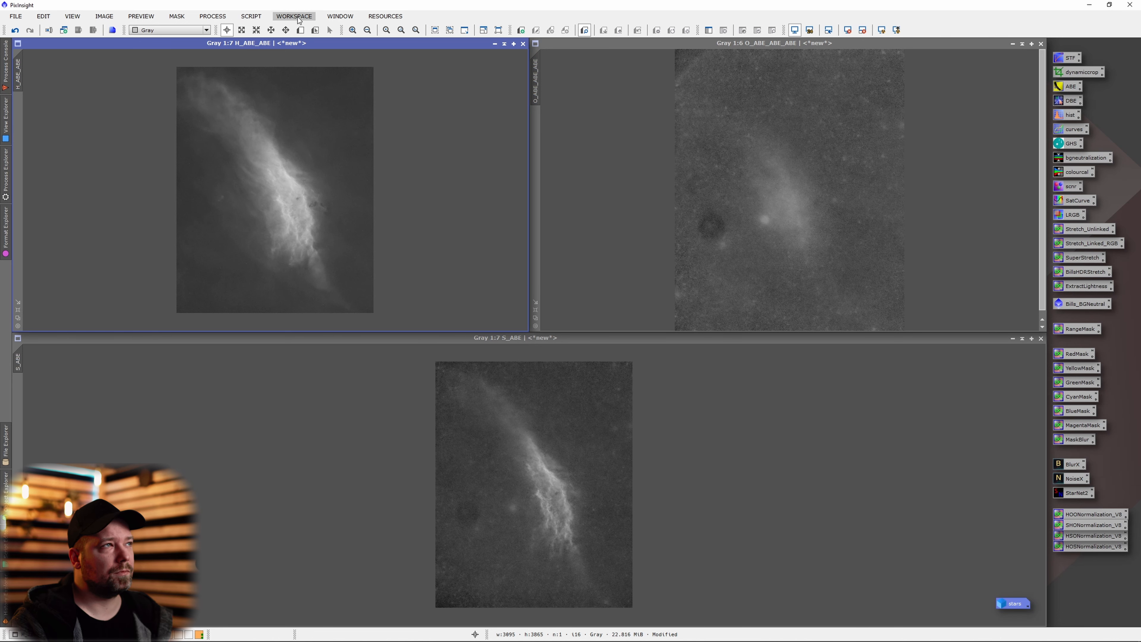
Step: Open LRGBCombination and assign H_ABE_ABE as the lightness source image
left_click(259, 17)
mouse_move(222, 17)
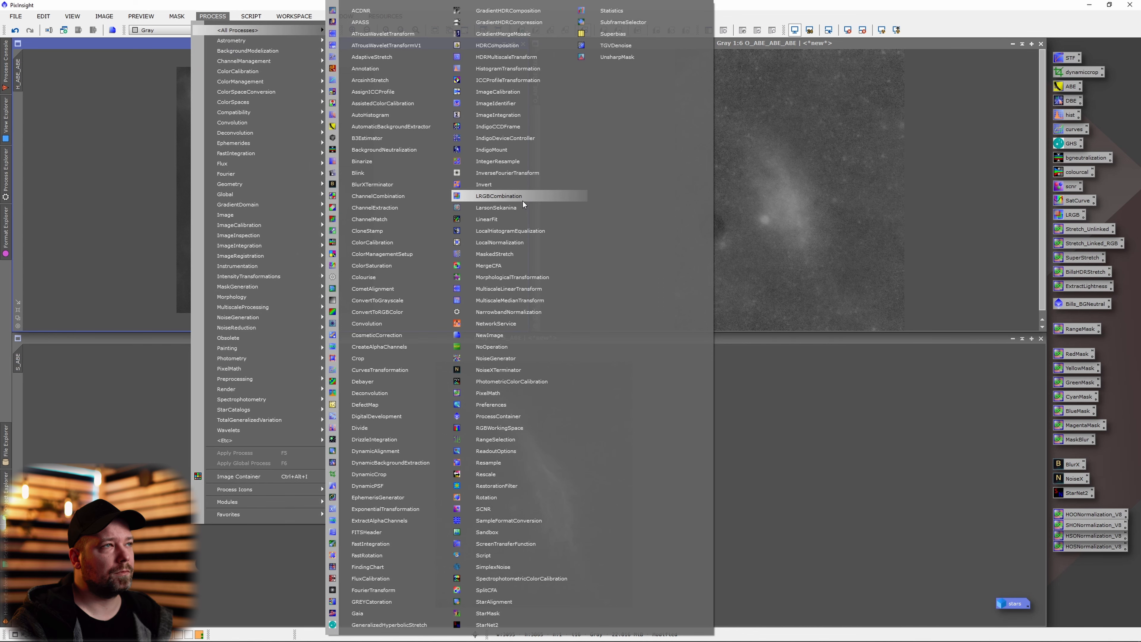
left_click(530, 196)
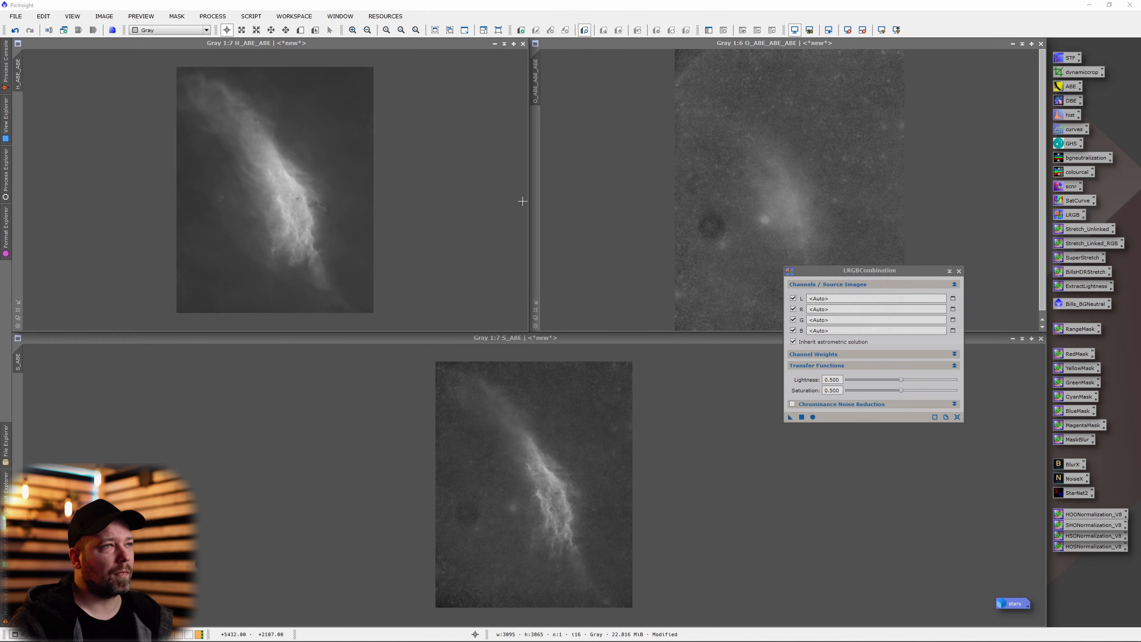
left_click(952, 298)
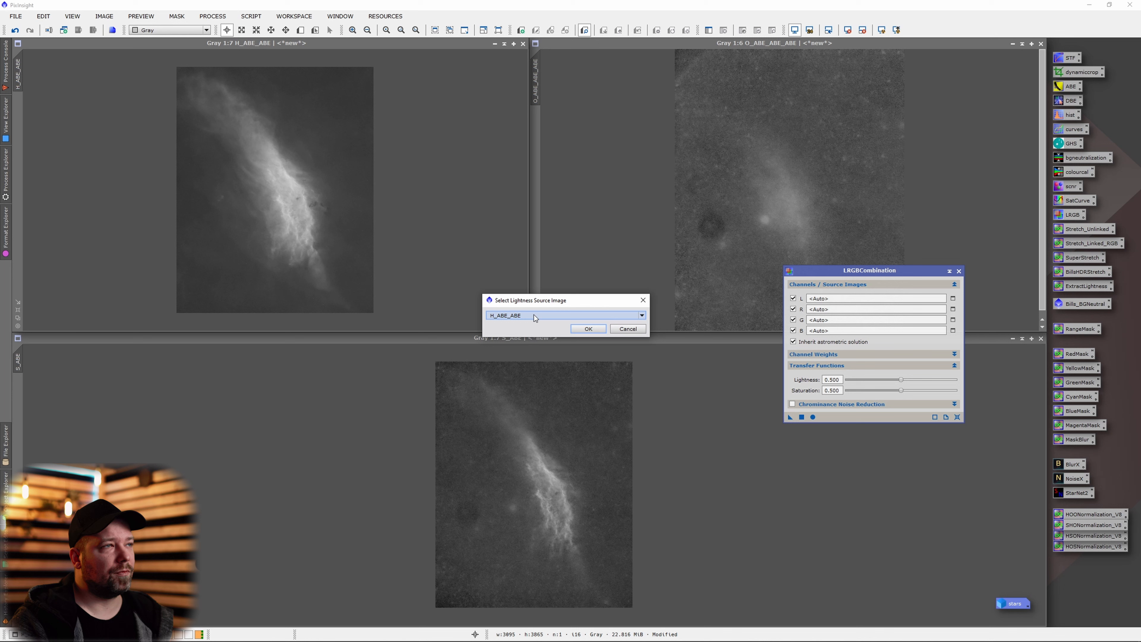
left_click(587, 327)
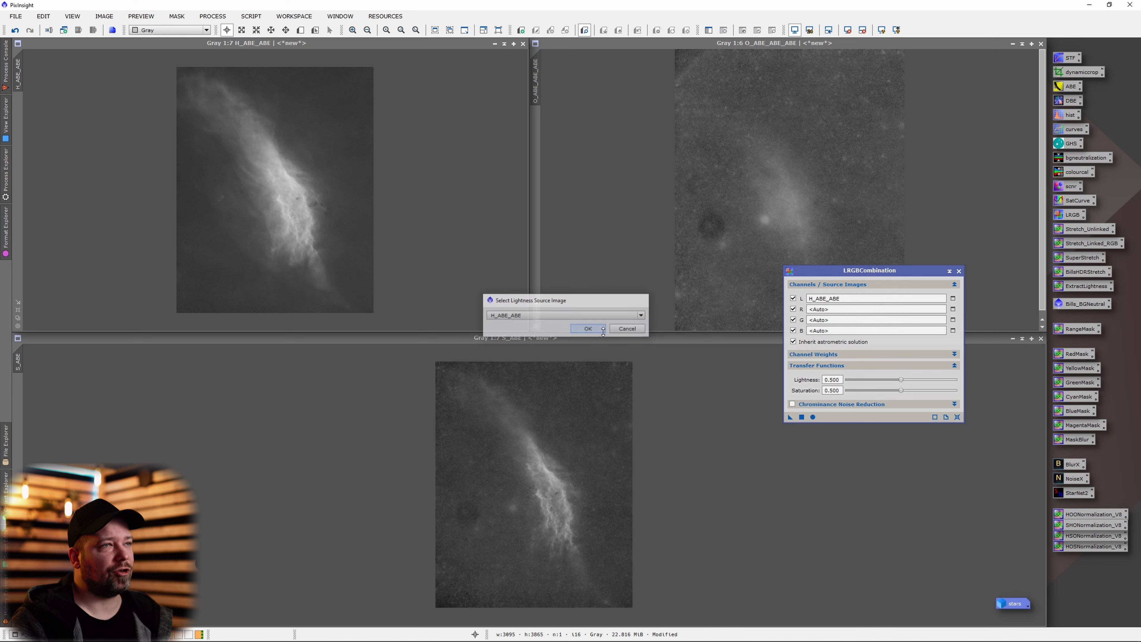
Step: Assign S_ABE to red, H_ABE_ABE to green and O_ABE_ABE_ABE to blue in LRGBCombination
left_click(953, 309)
left_click(561, 315)
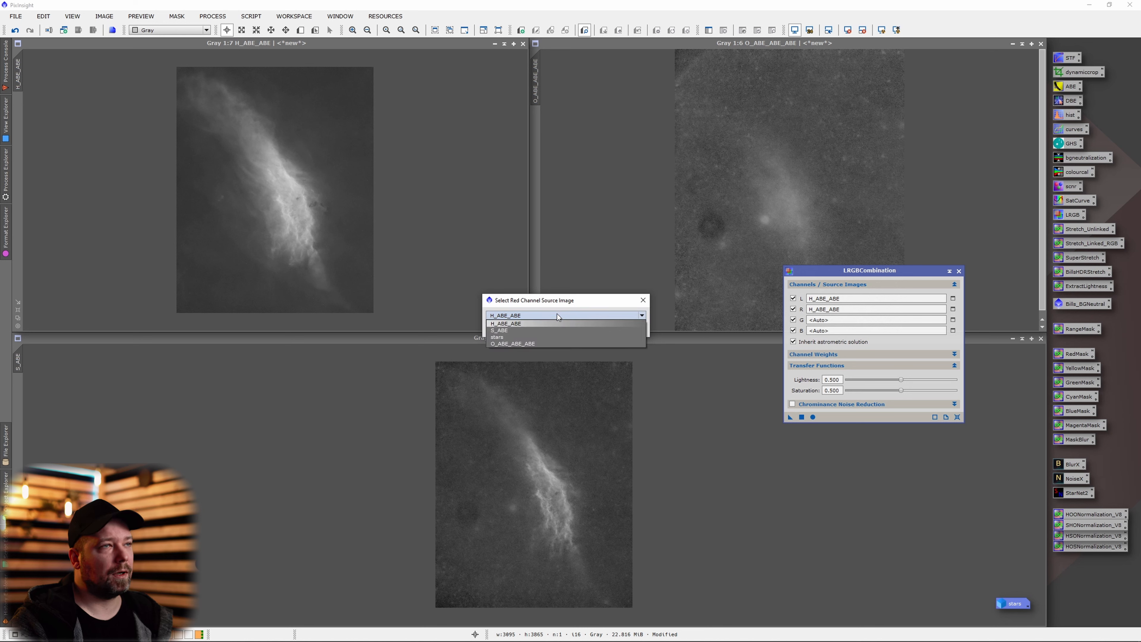
left_click(530, 333)
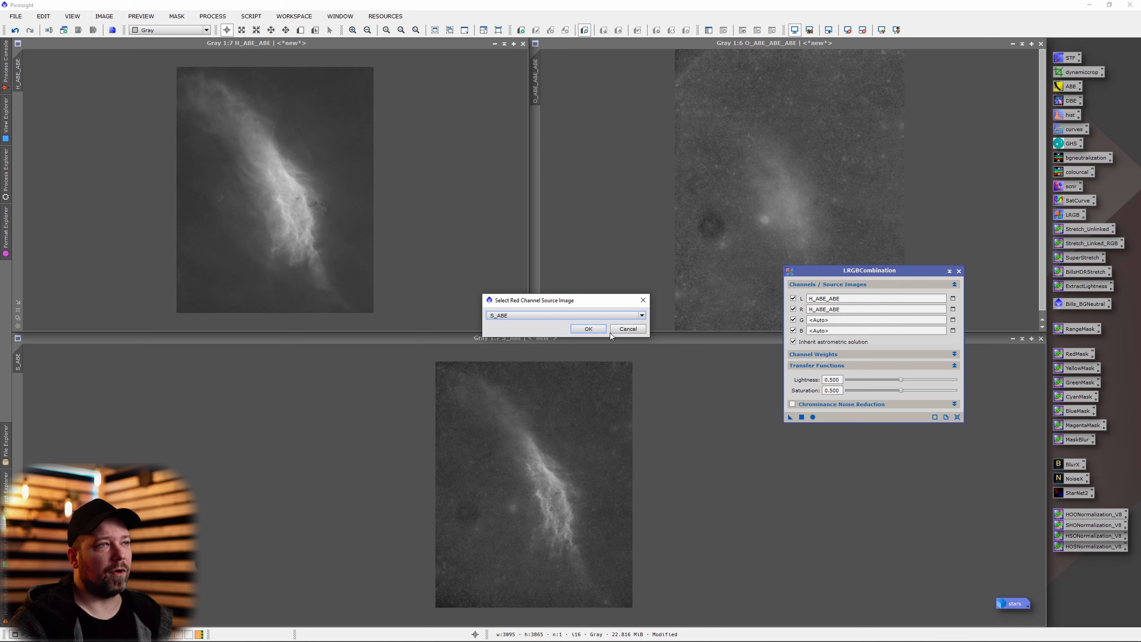
left_click(588, 328)
left_click(953, 320)
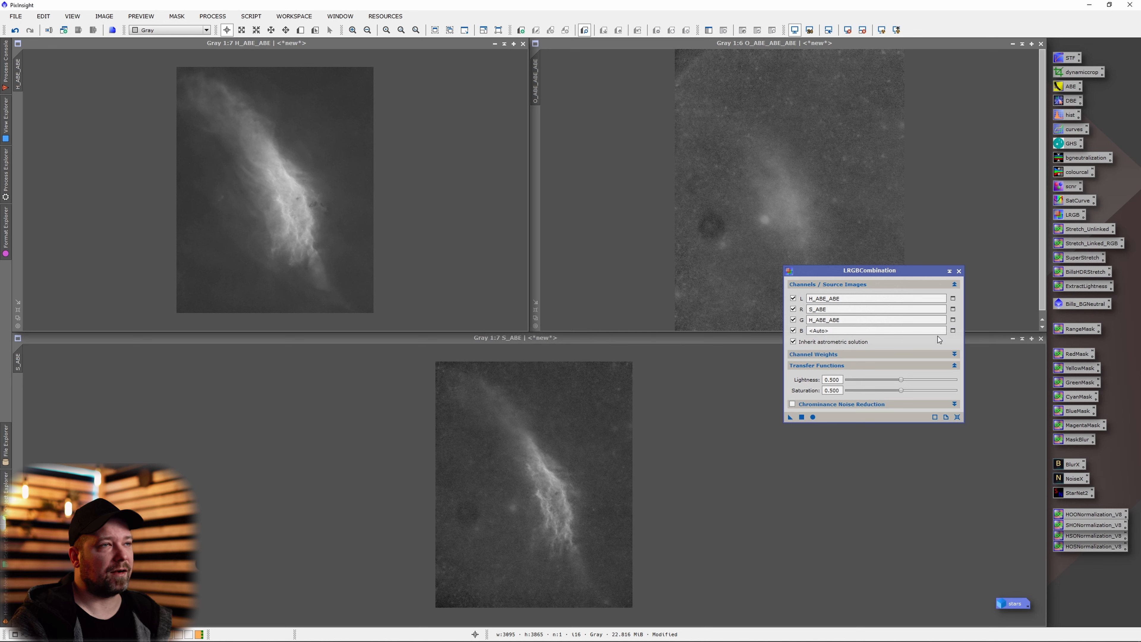
left_click(952, 330)
left_click(549, 315)
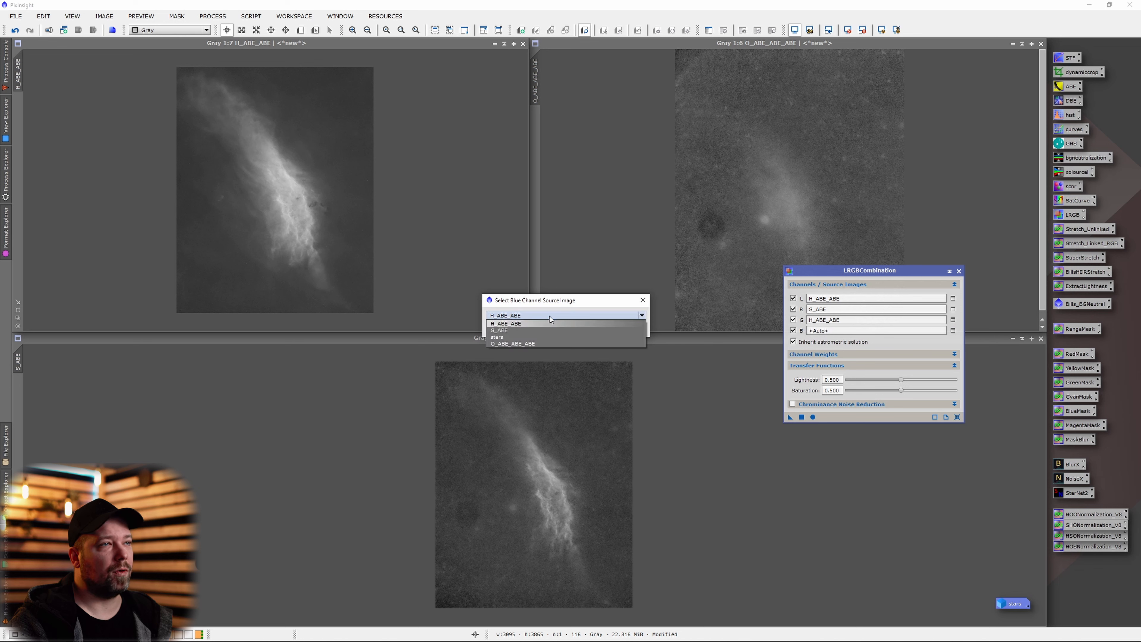
left_click(532, 345)
left_click(587, 328)
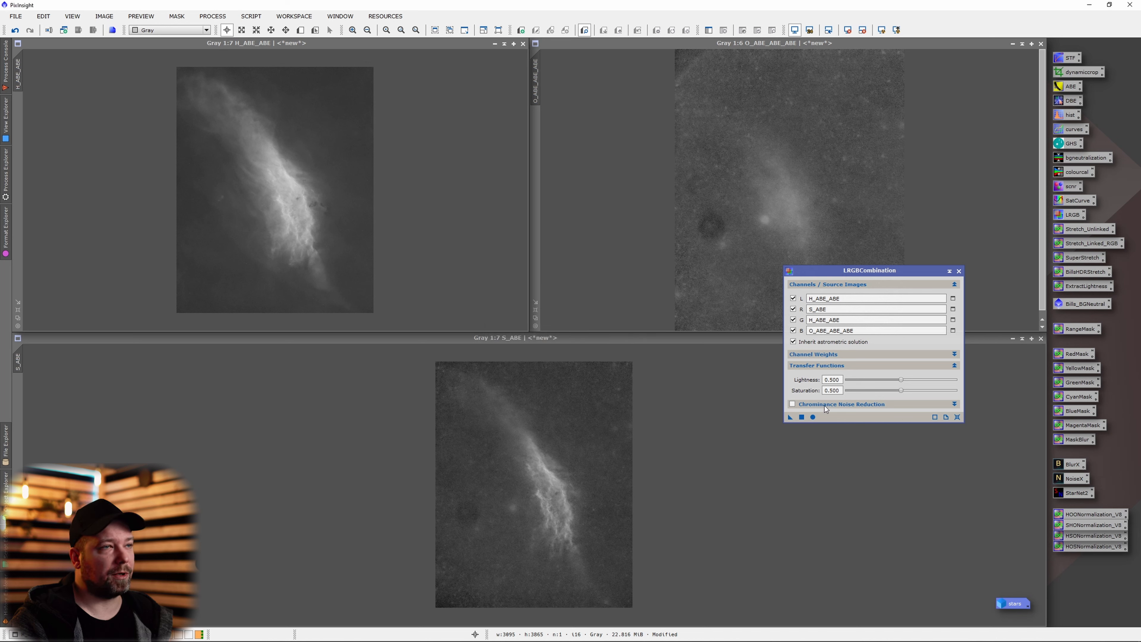
Step: Run LRGBCombination globally with chrominance noise reduction enabled to create a new color image, and close the process dialog
left_click(824, 354)
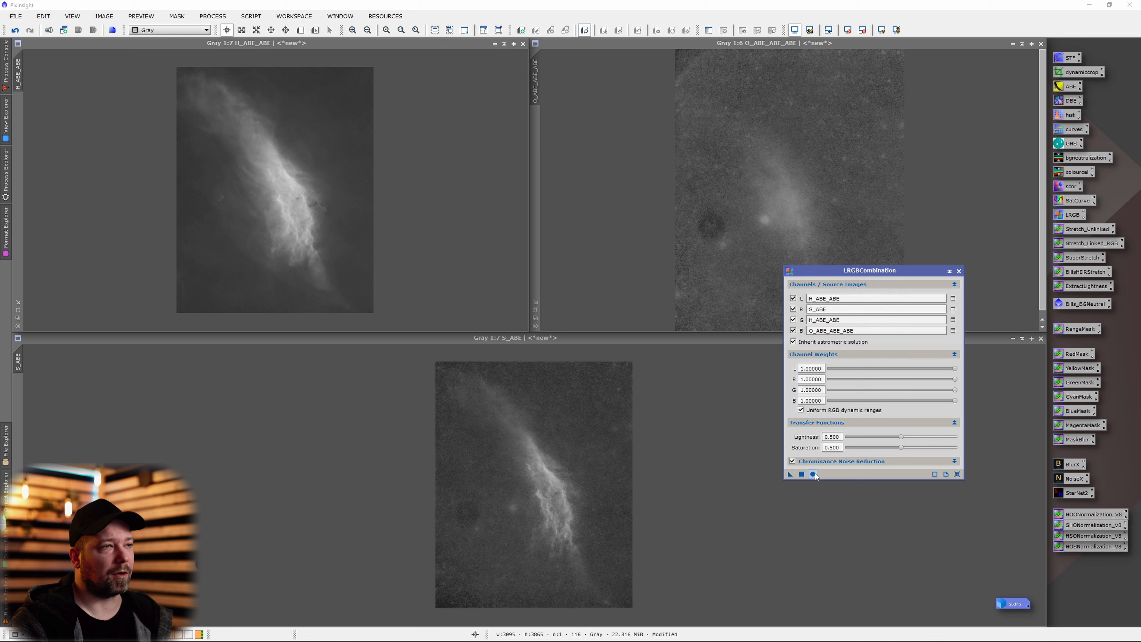
left_click(802, 474)
key("Return")
left_click(811, 475)
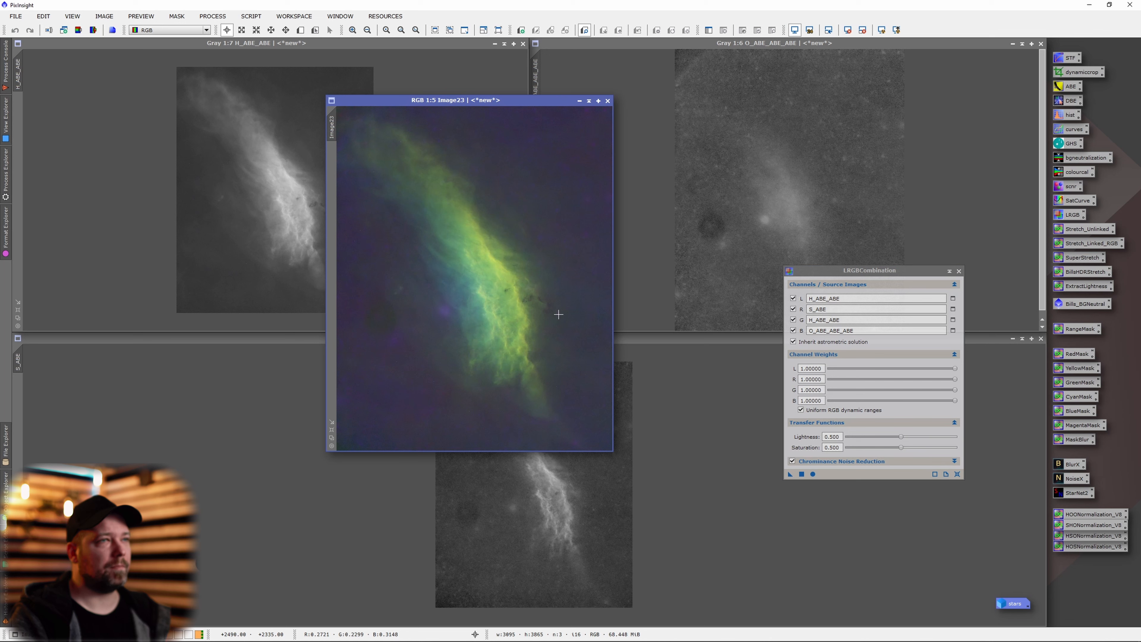
scroll(559, 314, "down", 1)
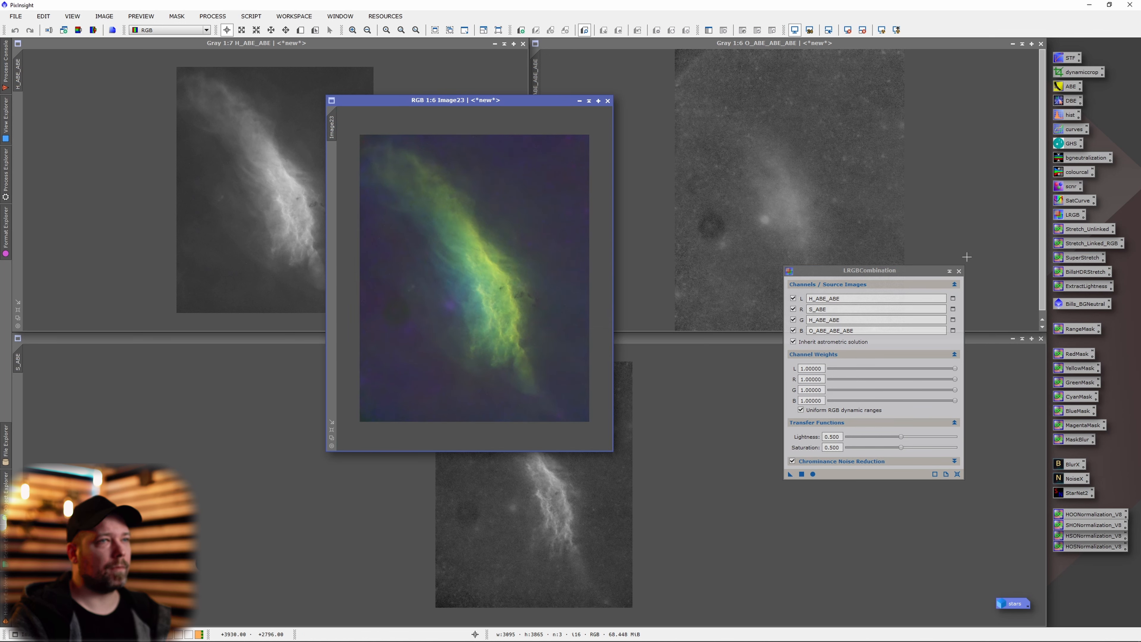
left_click(958, 271)
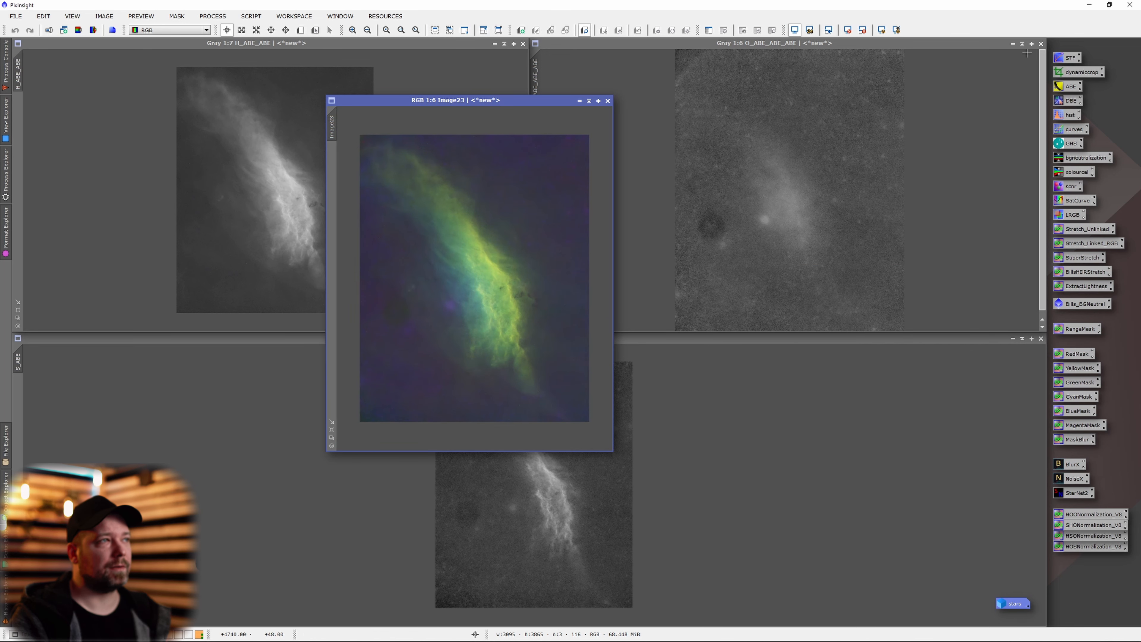
Step: Minimize the O, S and H images and group their icons beside the minimized stars image
left_click(1013, 44)
left_click(1013, 338)
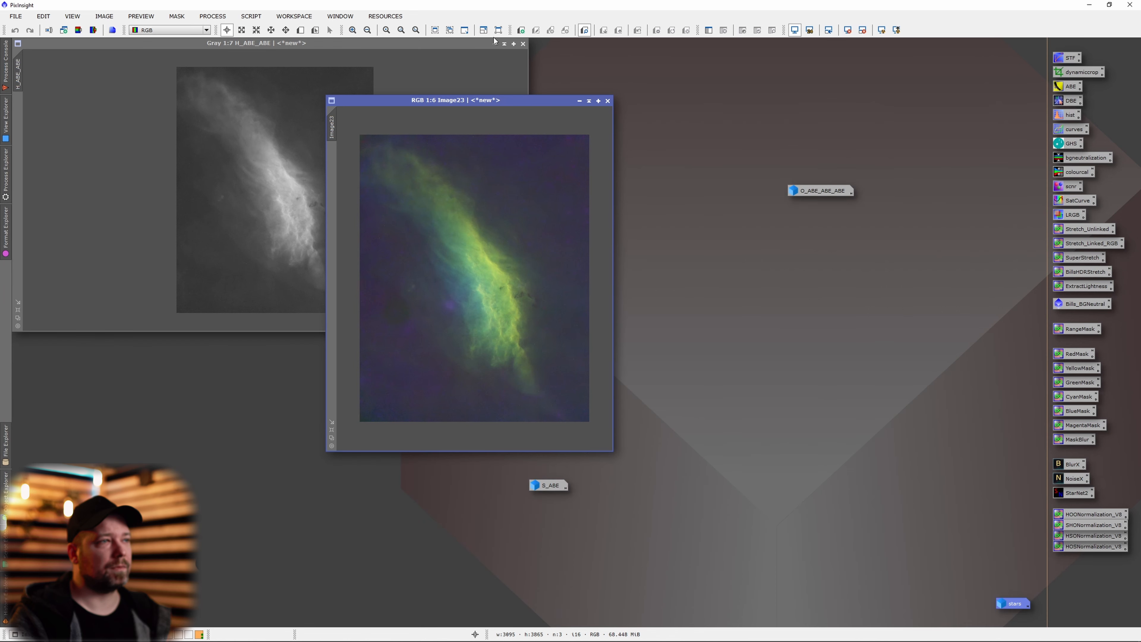
left_click(495, 44)
left_click_drag(290, 191, 549, 472)
left_click_drag(809, 192, 553, 500)
left_click_drag(630, 459, 998, 584)
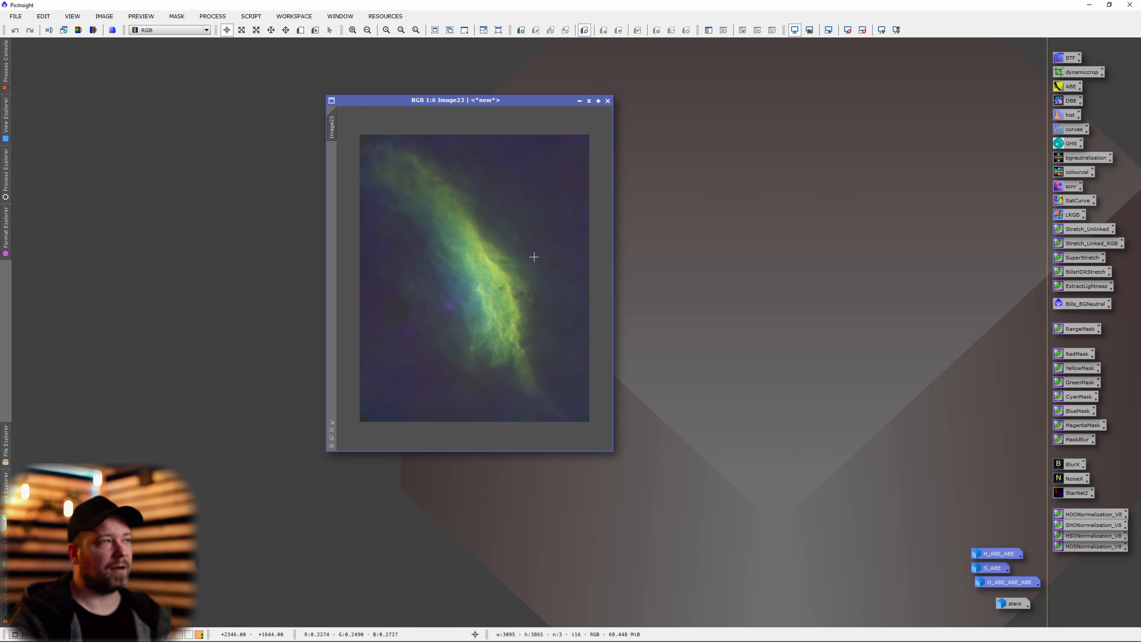
Step: Rename the combined RGB image's identifier to starless
right_click(517, 252)
left_click(569, 291)
type("starless")
key("Return")
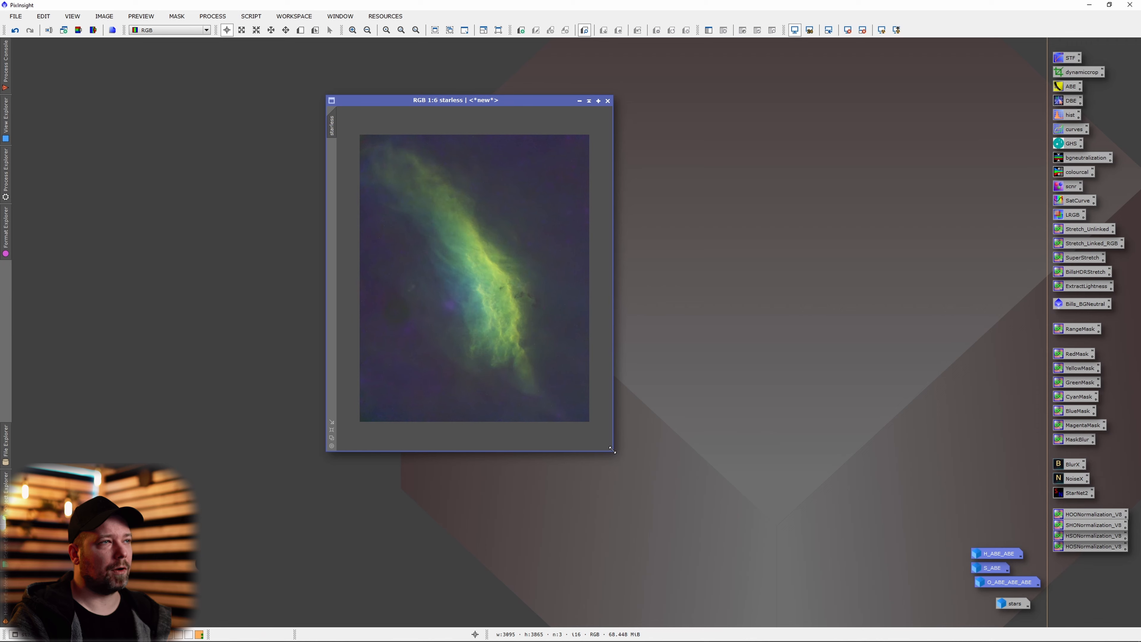
Step: Enlarge the starless image window and fit it to the image at 1:3 zoom
left_click_drag(614, 451, 708, 542)
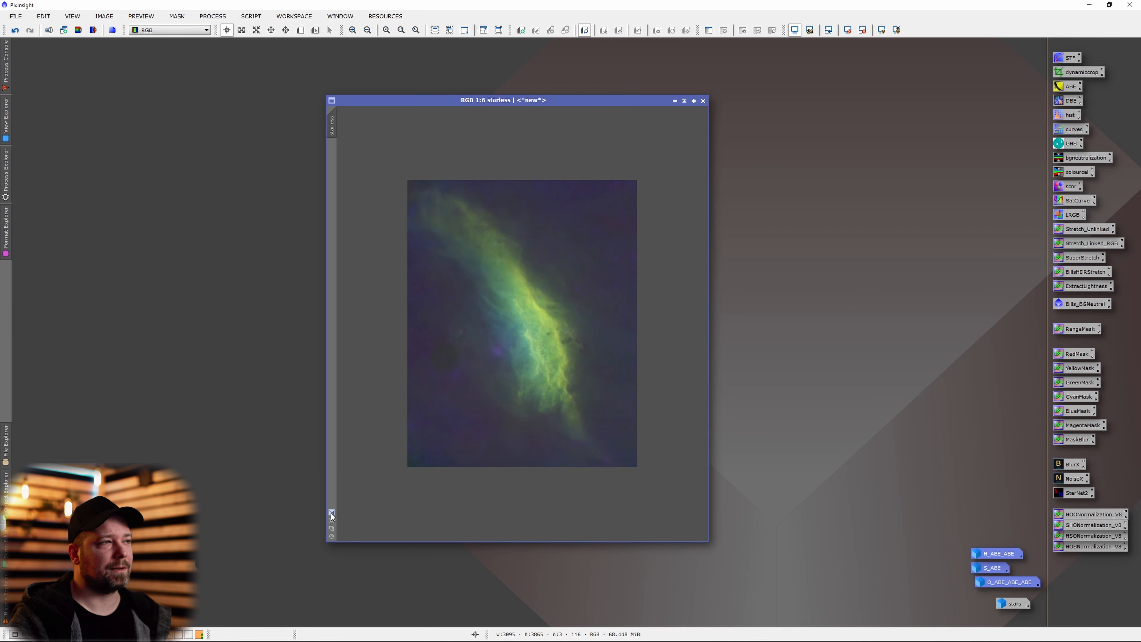
left_click(331, 514)
left_click_drag(565, 394, 739, 570)
left_click(331, 552)
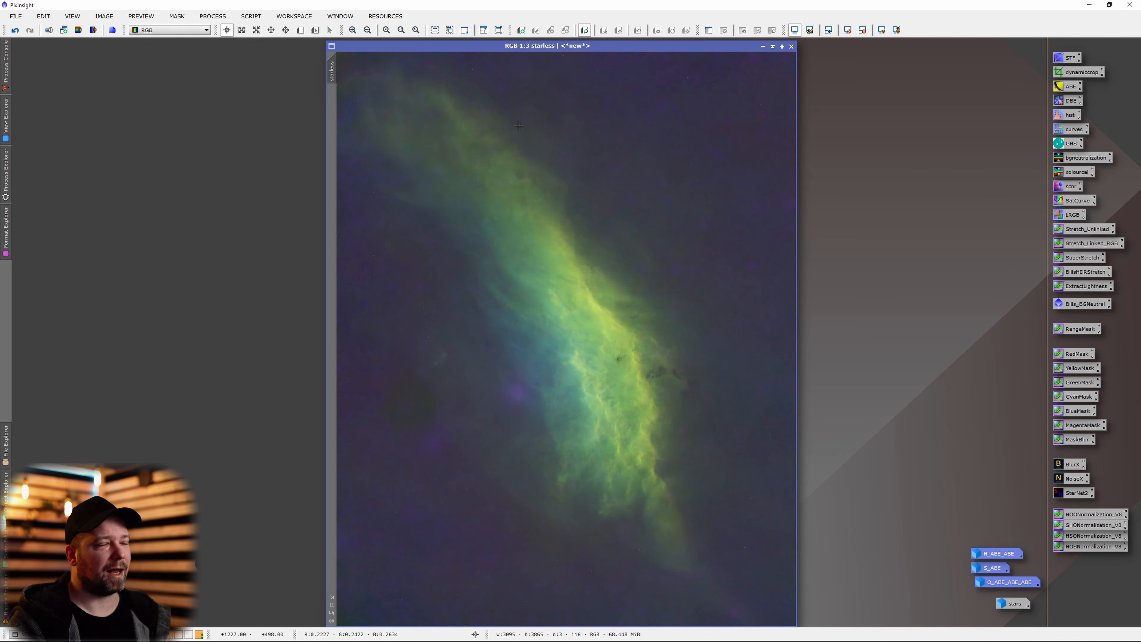
Step: Move the starless window to free workspace beside the process icons and apply ColorCalibration to the image
left_click_drag(486, 45, 270, 45)
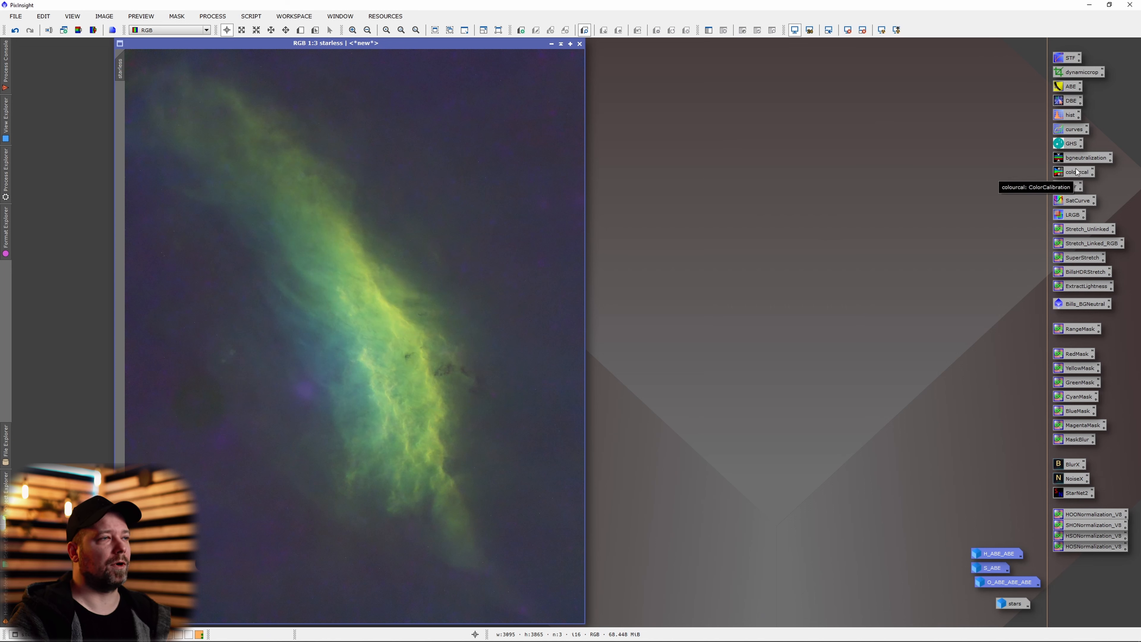
left_click_drag(1077, 172, 532, 219)
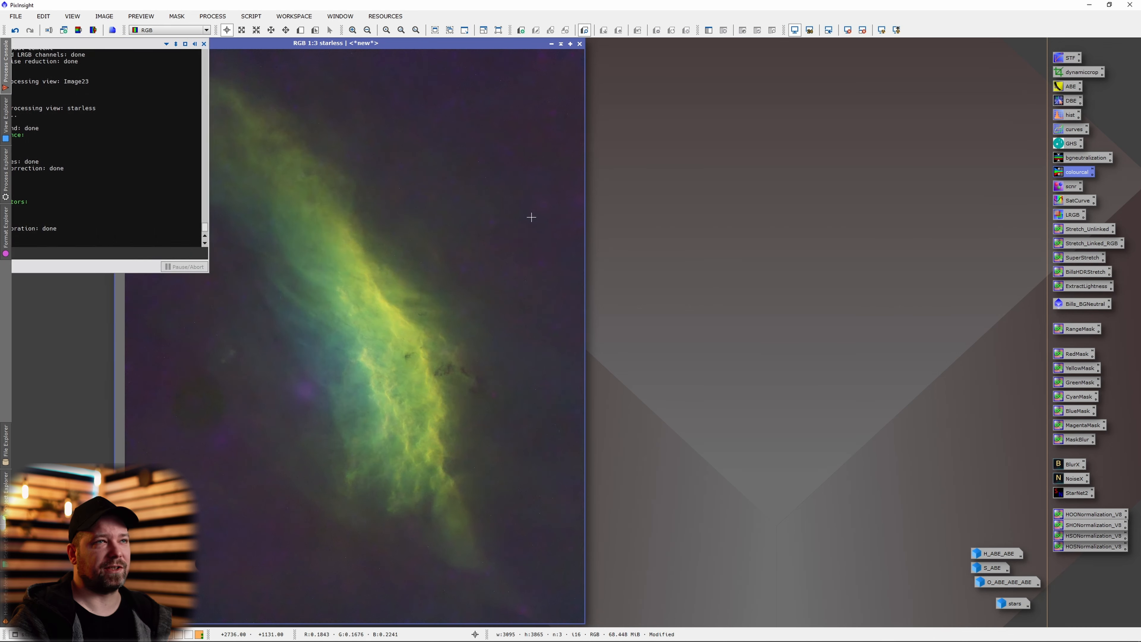
Step: Try BackgroundNeutralization on the calibrated starless image, and undo it
left_click_drag(1068, 165, 576, 226)
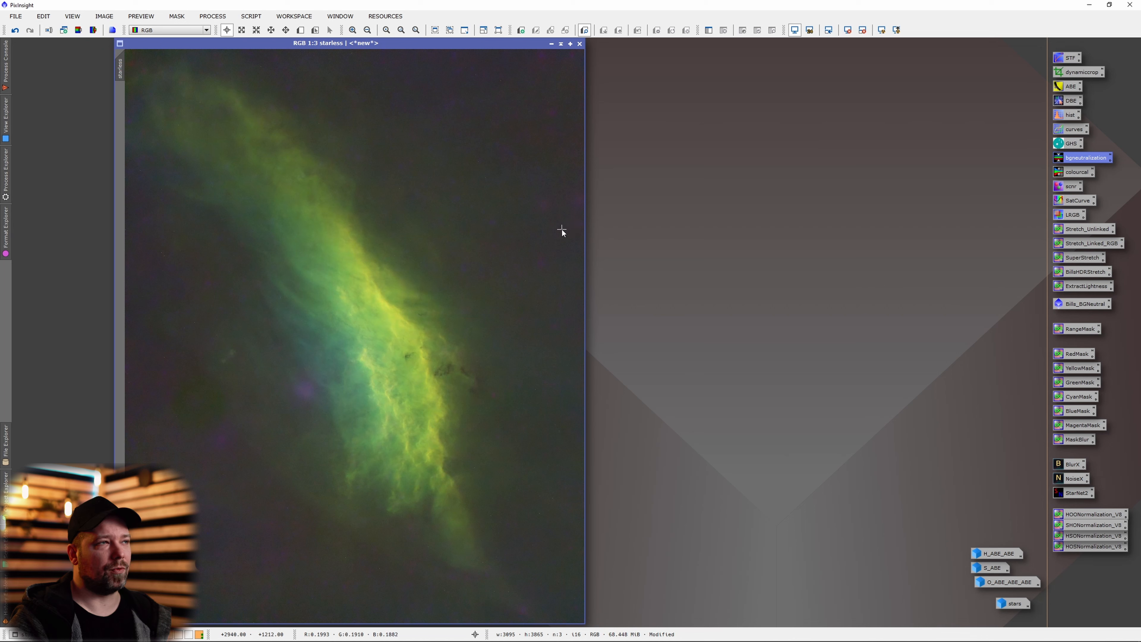
right_click(565, 231)
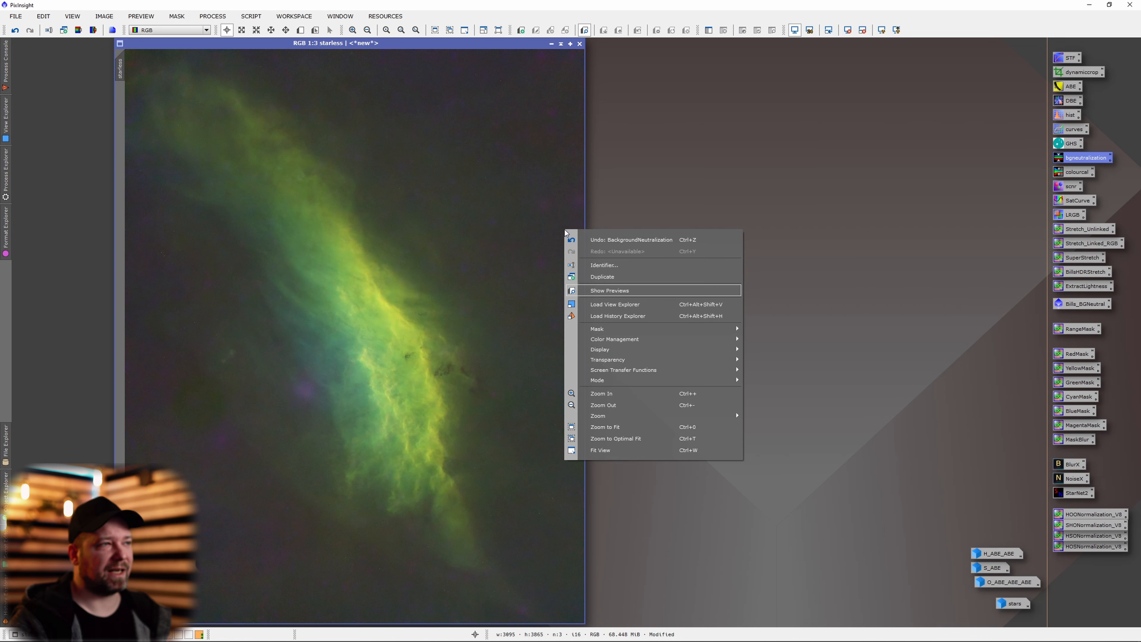
left_click(584, 237)
Step: Undo the ColorCalibration applied to the starless image
right_click(553, 243)
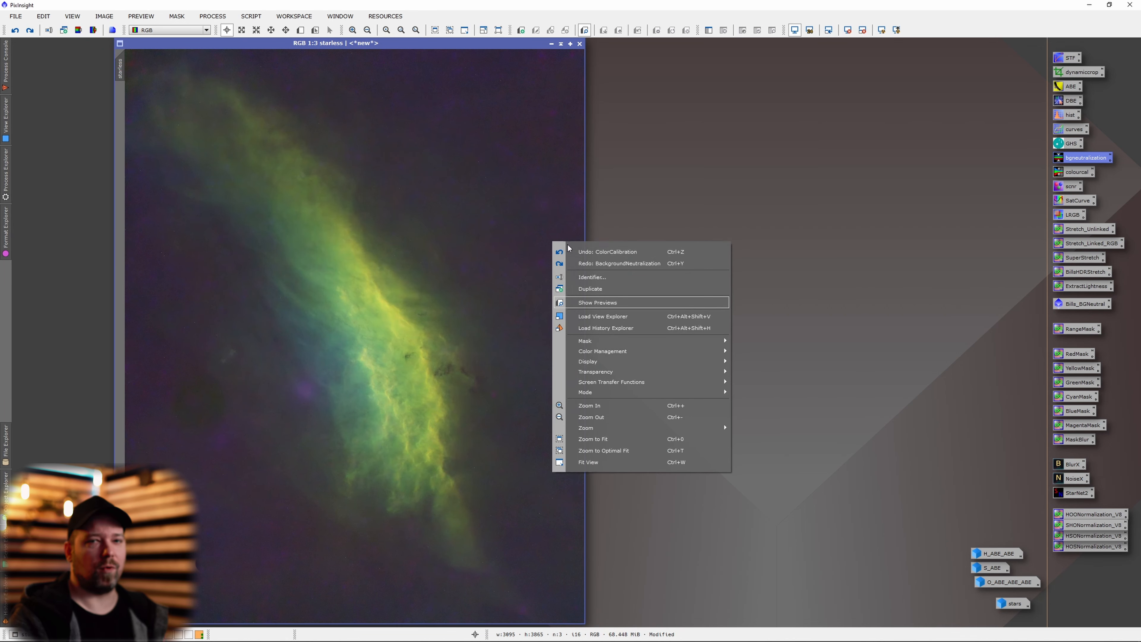
left_click(586, 252)
right_click(535, 249)
left_click(537, 218)
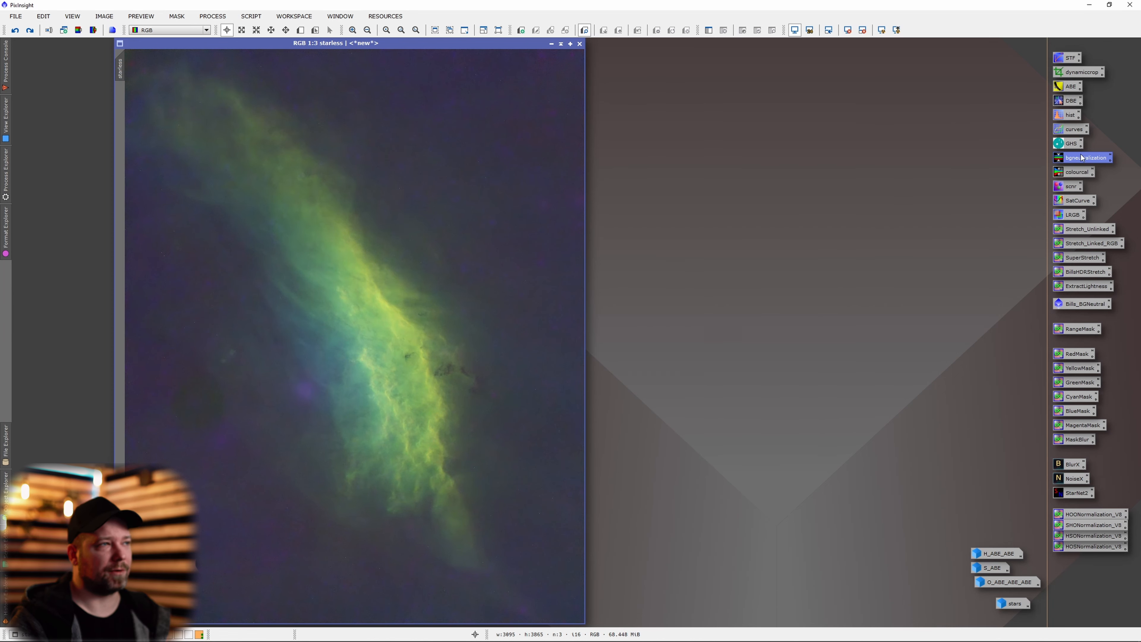
Step: Apply the BackgroundNeutralization, ColorCalibration and SCNR processes in that order to the starless image
left_click_drag(1077, 164, 504, 232)
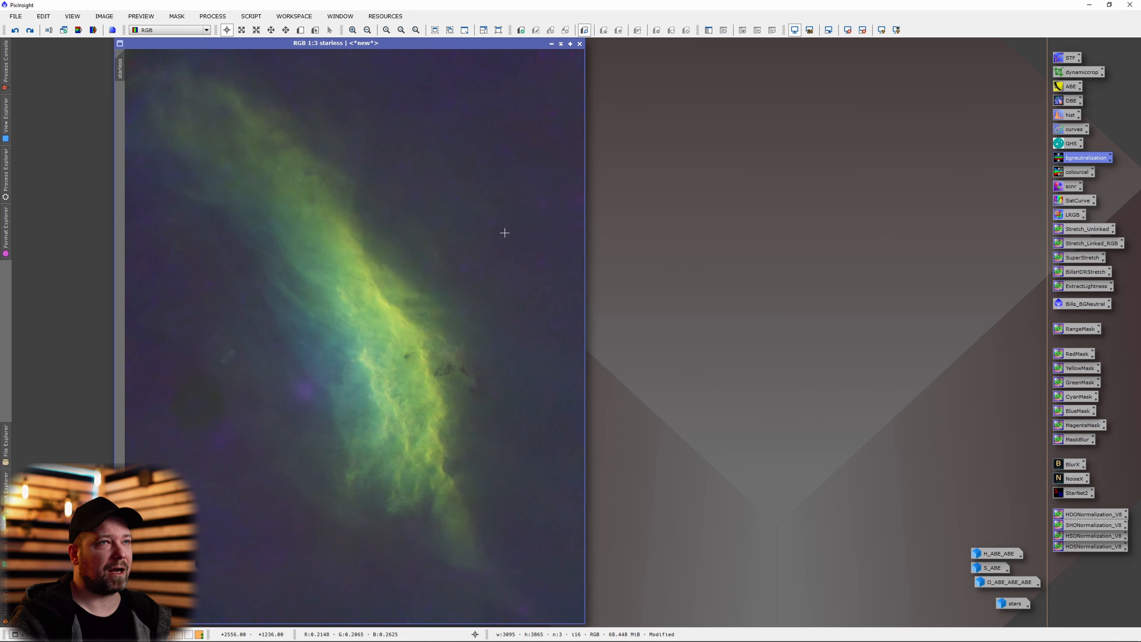
left_click_drag(1077, 172, 563, 255)
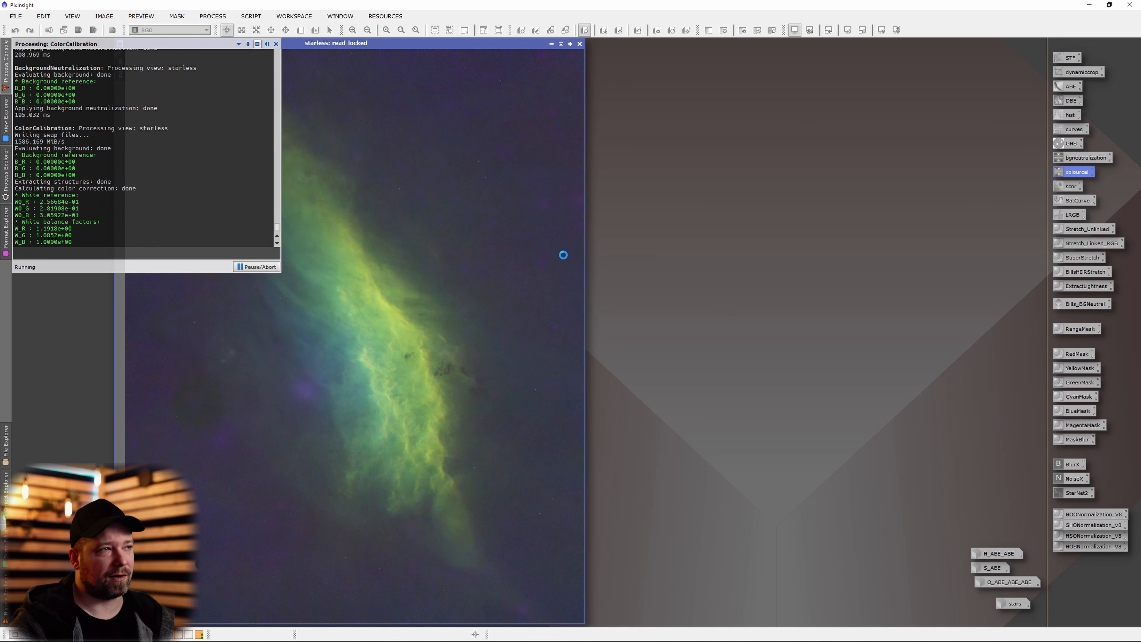
left_click_drag(1070, 187, 480, 273)
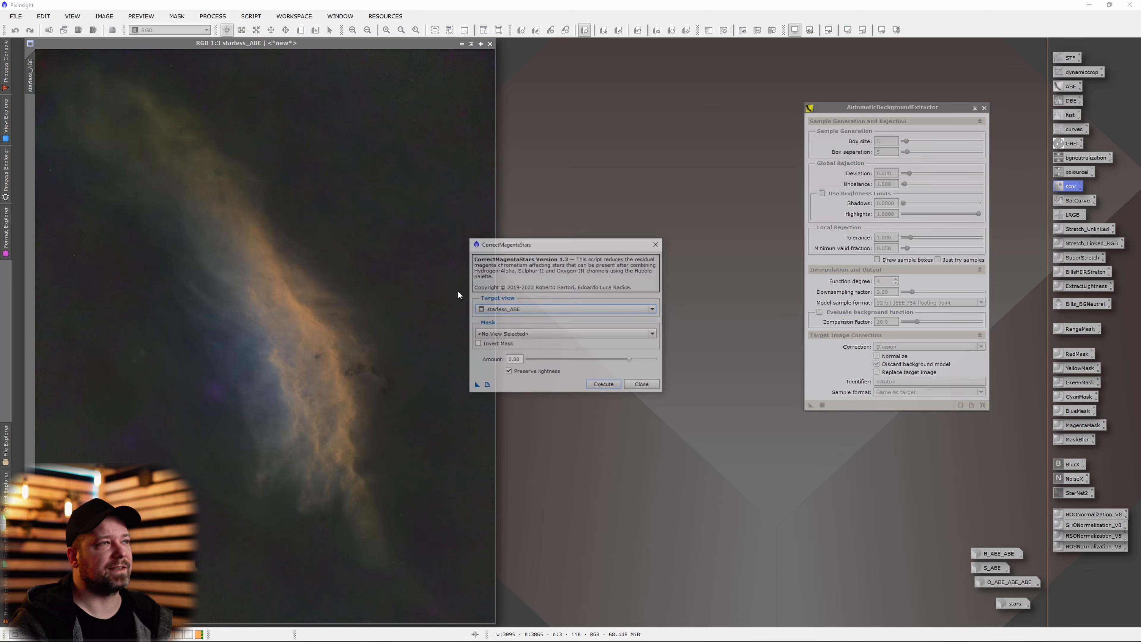
Step: Run CorrectMagentaStars on starless_ABE with amount 0.80 and preserved lightness, and close the script and AutomaticBackgroundExtractor
left_click(603, 384)
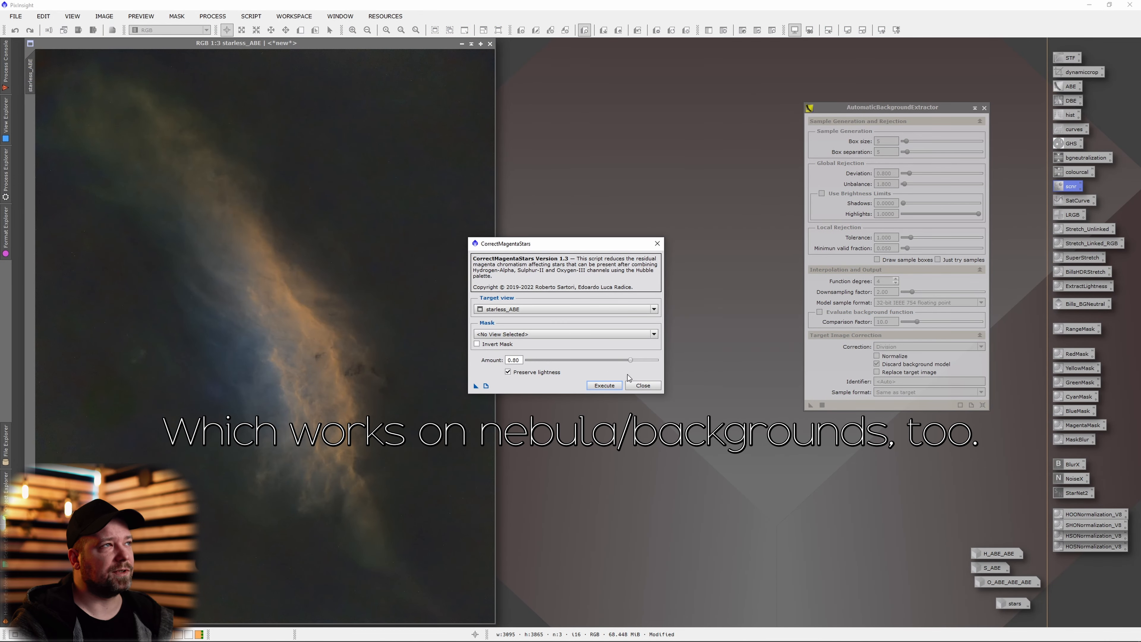
left_click(643, 385)
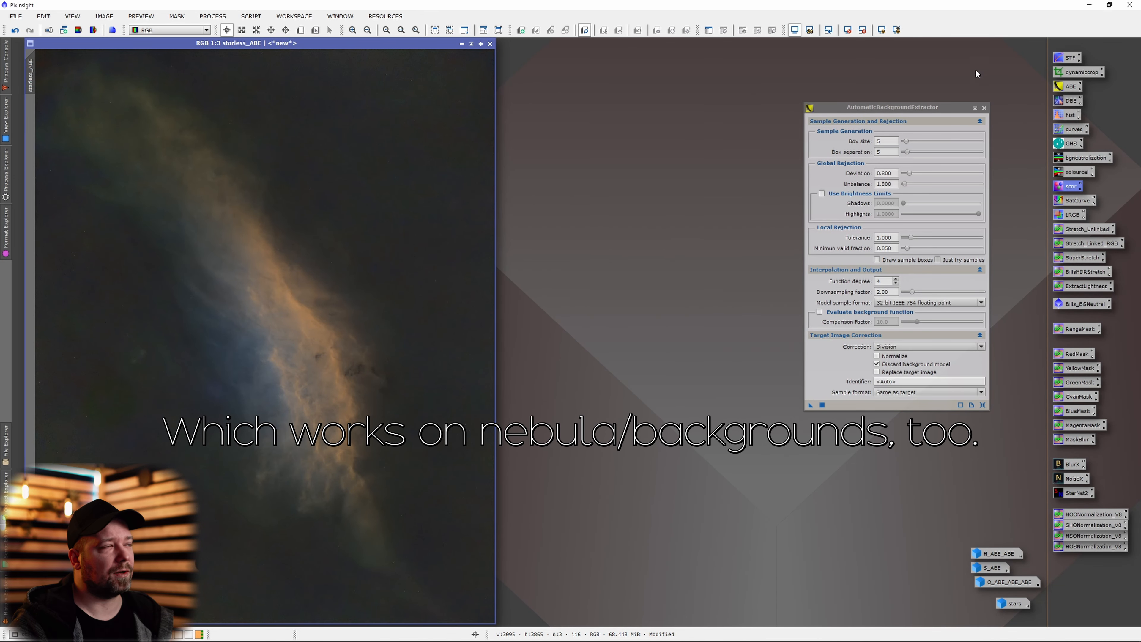
left_click(983, 108)
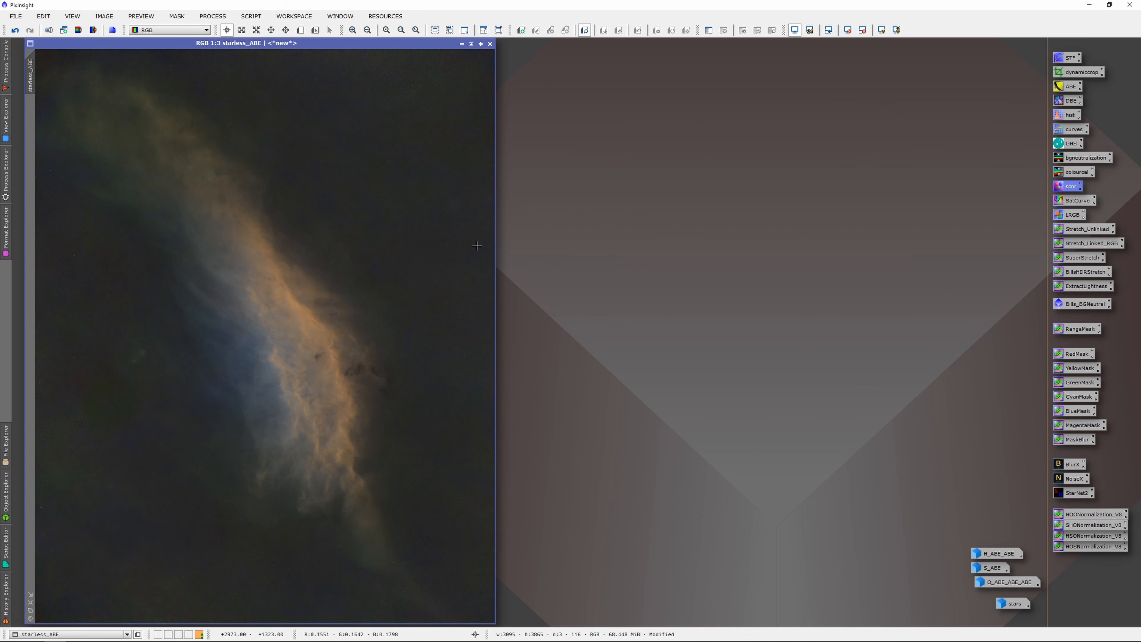
Step: Open GeneralizedHyperbolicStretch with a real-time preview of starless_ABE and place its dialog beside the preview
double_click(1074, 144)
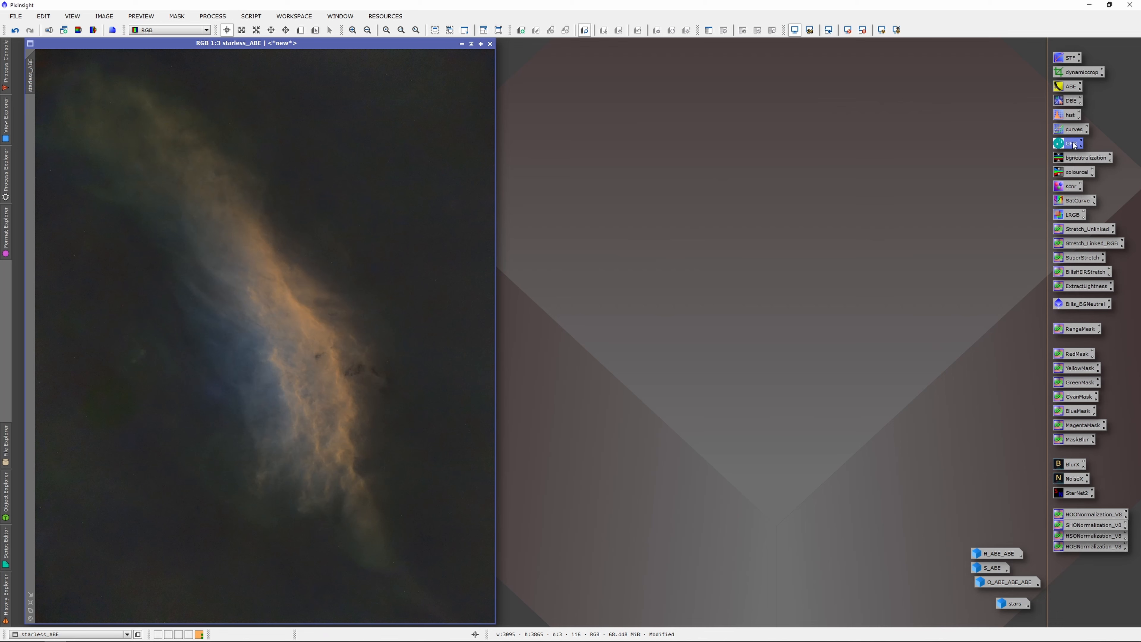
left_click_drag(818, 157, 632, 146)
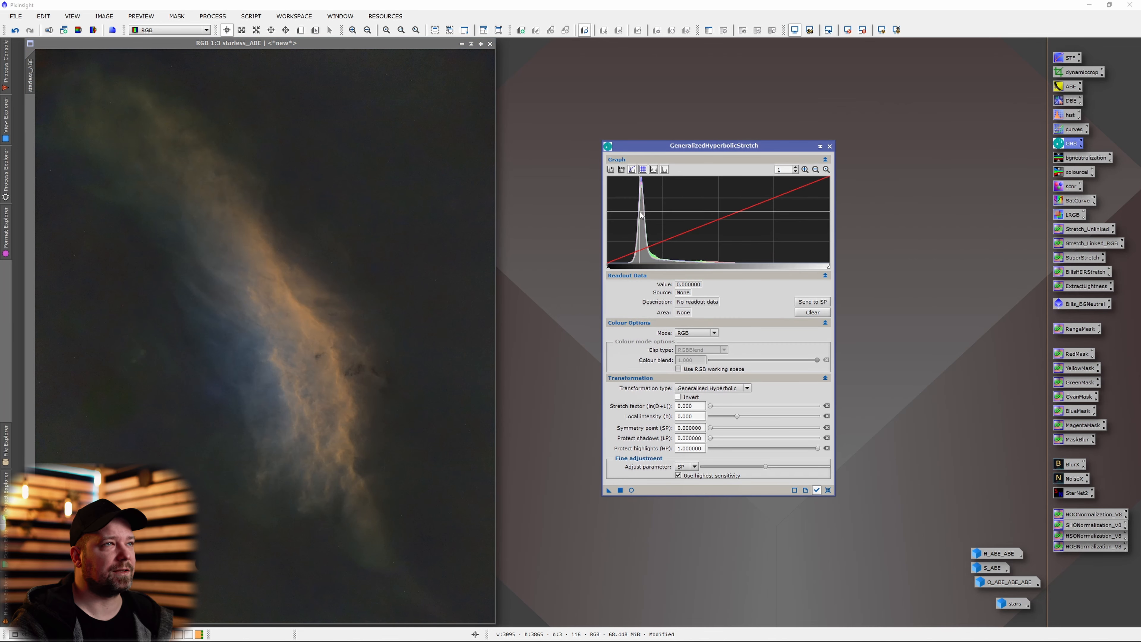
left_click(632, 490)
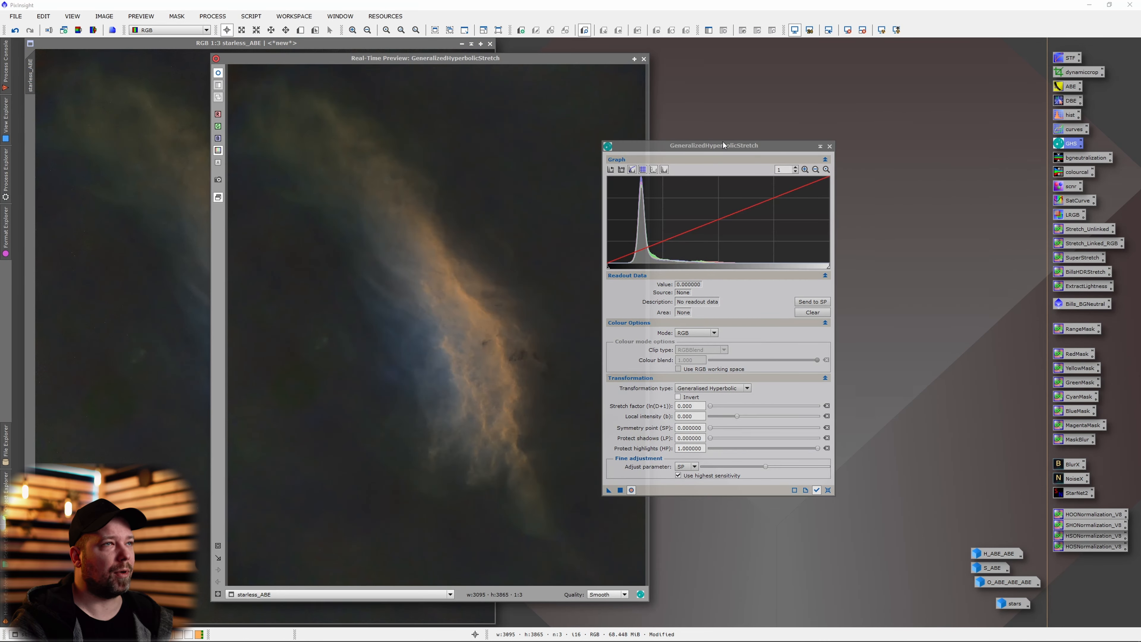
left_click_drag(723, 145, 802, 140)
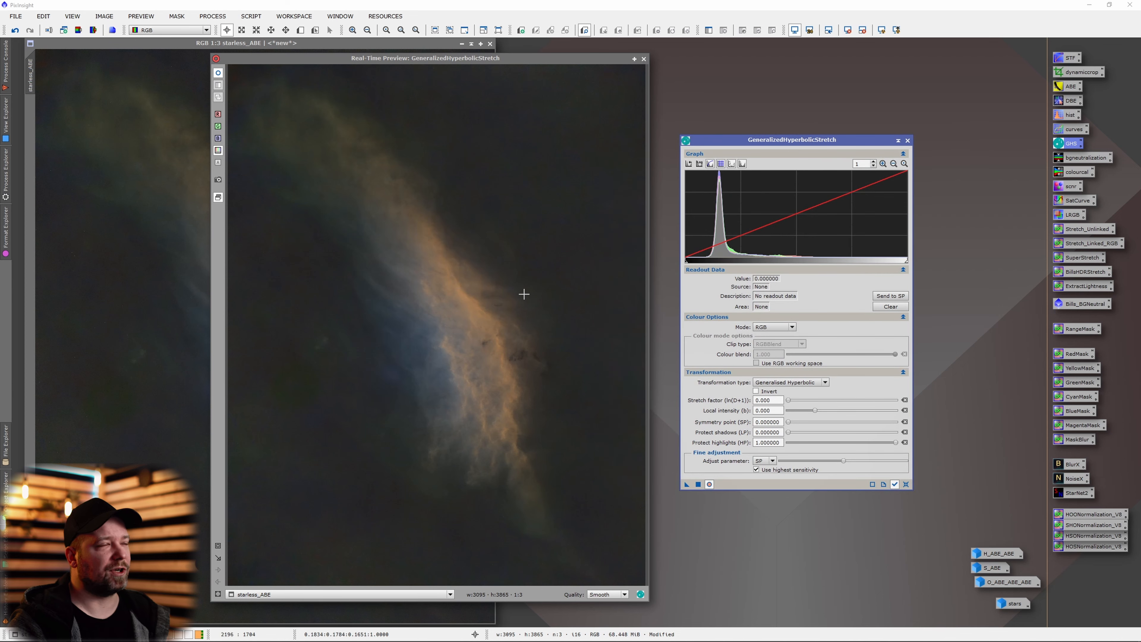
Step: Sample the nebula's bright ridge as symmetry point 0.305130, set stretch factor 1.5, local intensity 1.31 and protect highlights 0.62, and compare the preview
left_click(488, 320)
left_click_drag(488, 320, 492, 310)
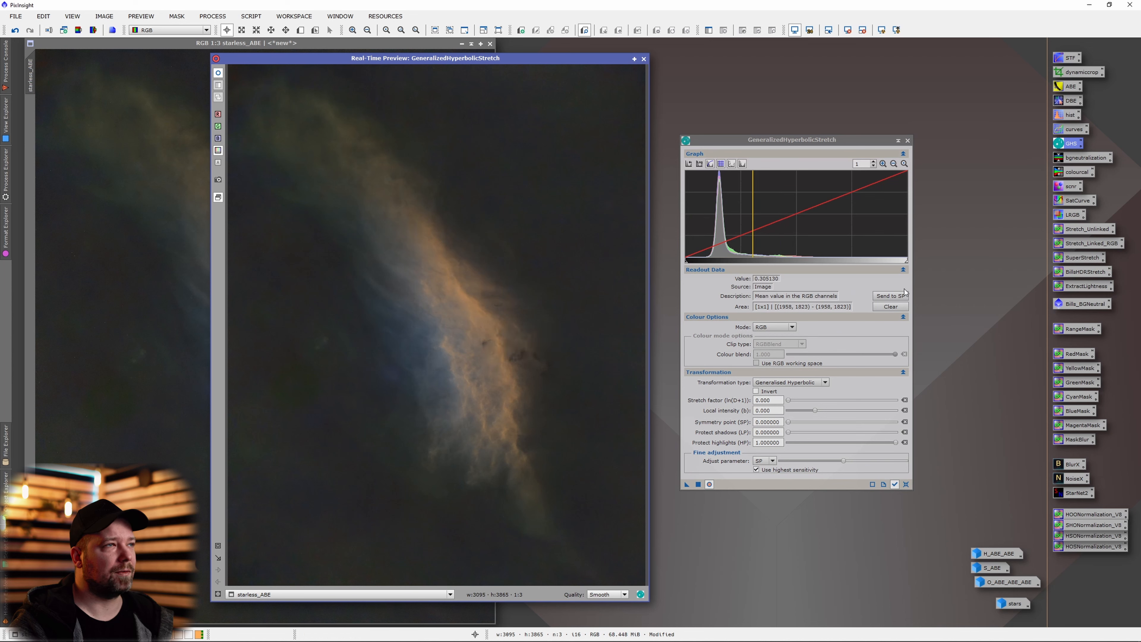
left_click(890, 296)
left_click_drag(788, 400, 824, 409)
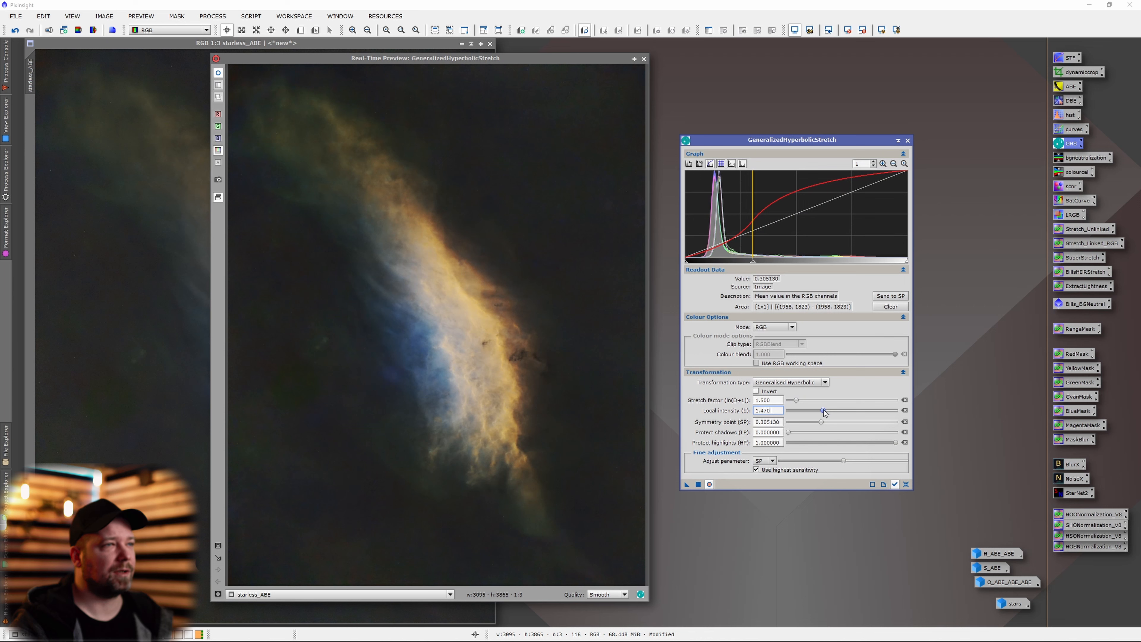
left_click_drag(824, 409, 822, 411)
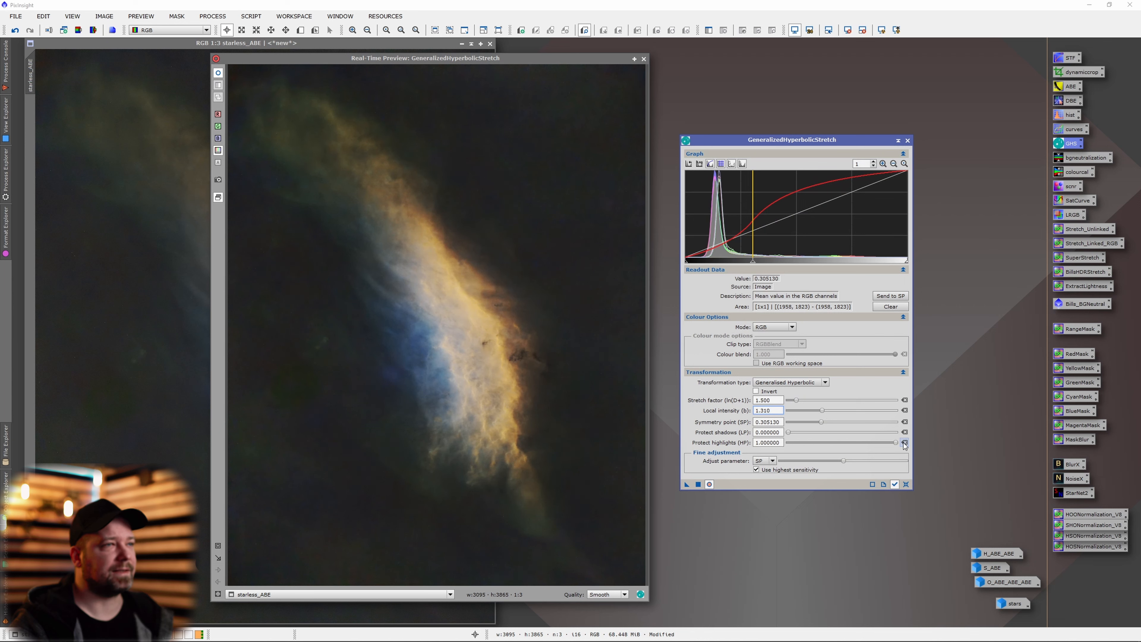
left_click_drag(898, 445, 857, 446)
left_click(710, 484)
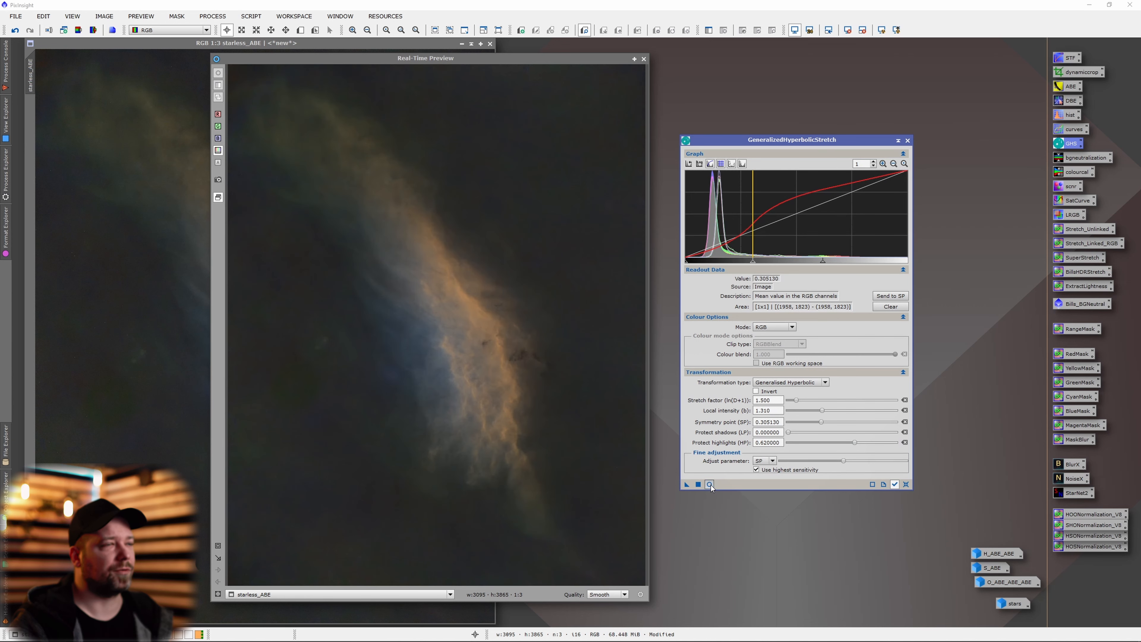
left_click(710, 485)
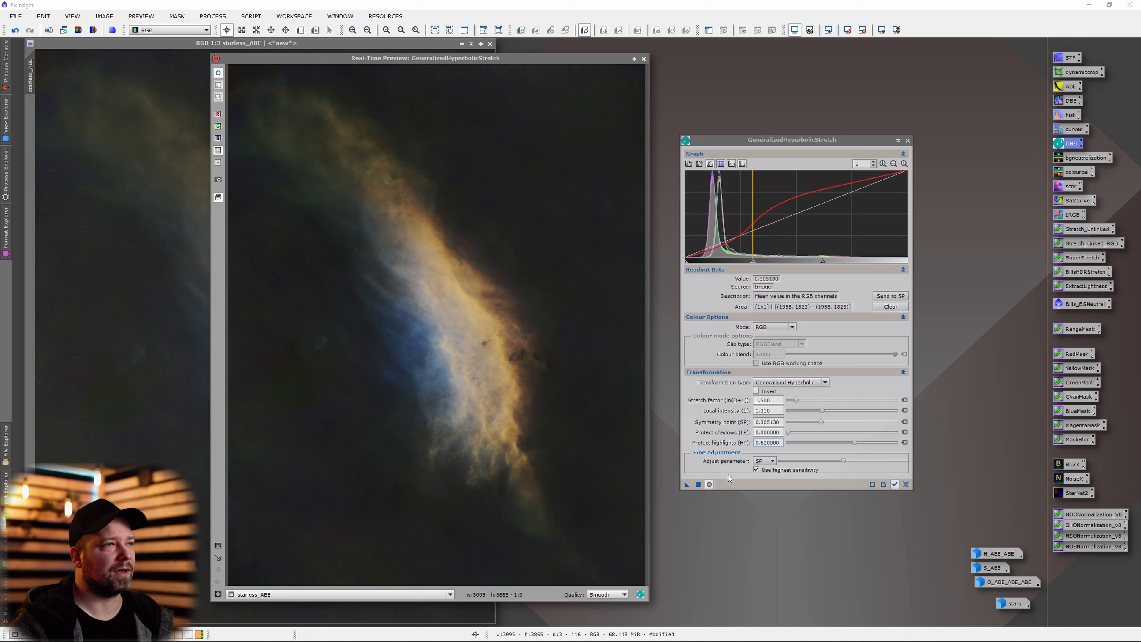
Step: Set the stretch factor to 1.16, apply the stretch to starless_ABE and reset the stretch parameters
left_click(796, 401)
left_click_drag(796, 401, 794, 402)
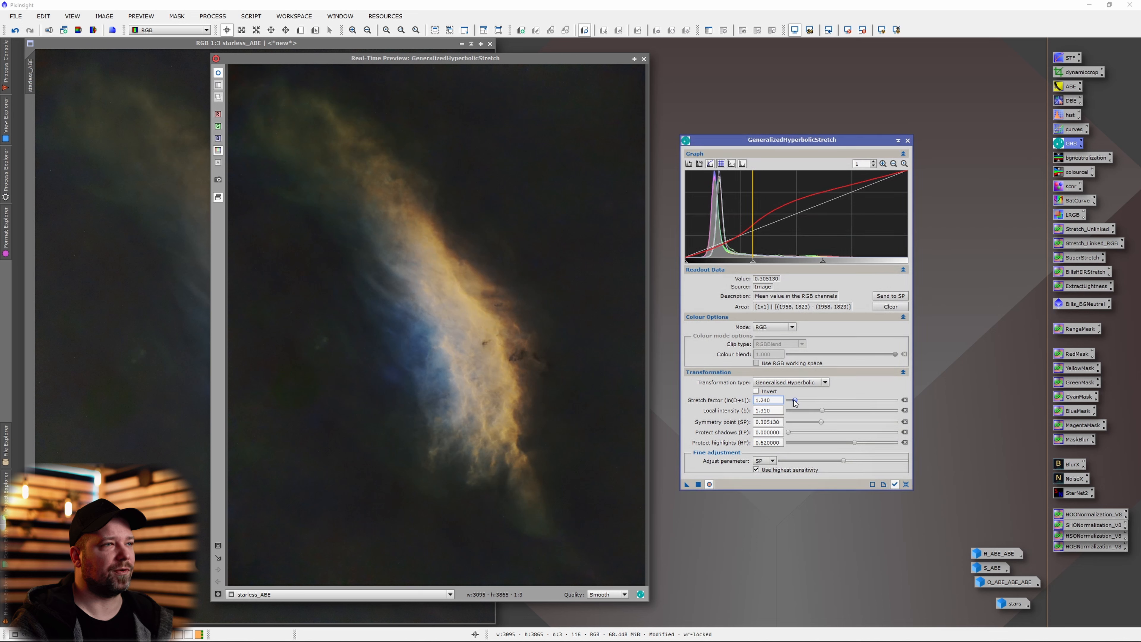
left_click(709, 484)
left_click(709, 484)
left_click(701, 485)
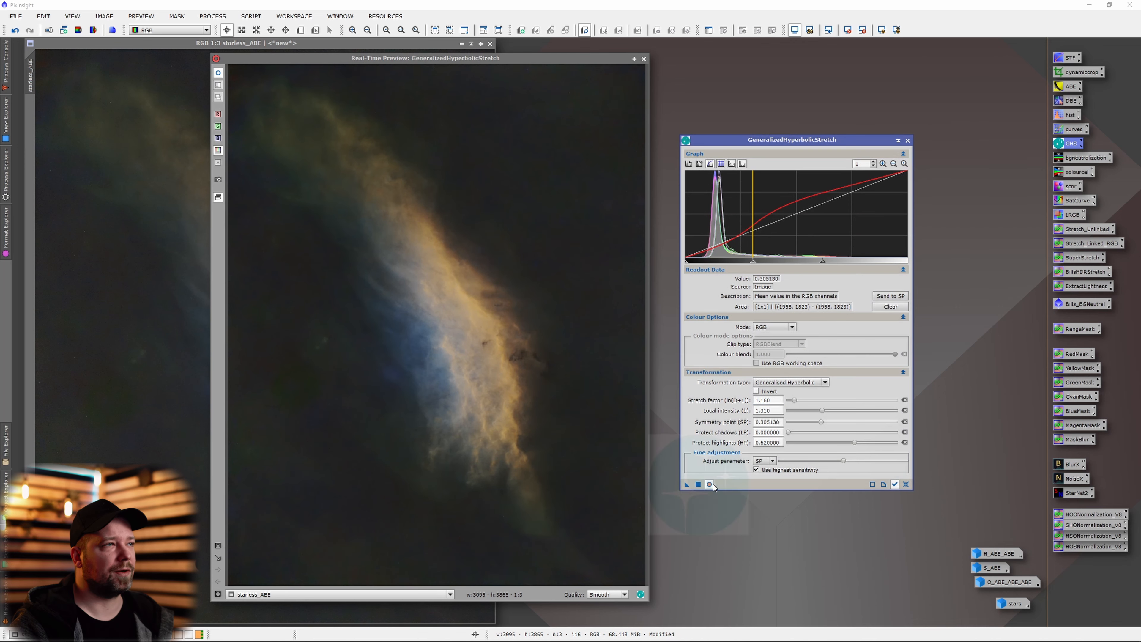
left_click(906, 484)
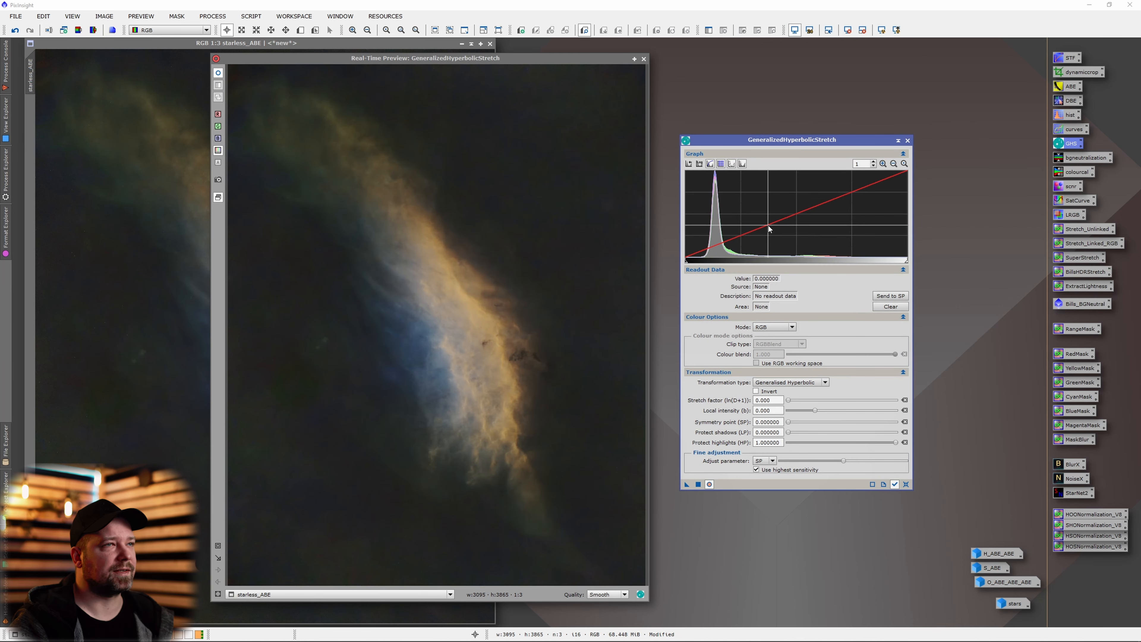
Step: Stretch starless_ABE around symmetry point 0.305216 sampled in the blue nebulosity, with stretch factor 0.66, local intensity -3.02 and protect highlights 0.75
left_click(414, 345)
left_click(887, 297)
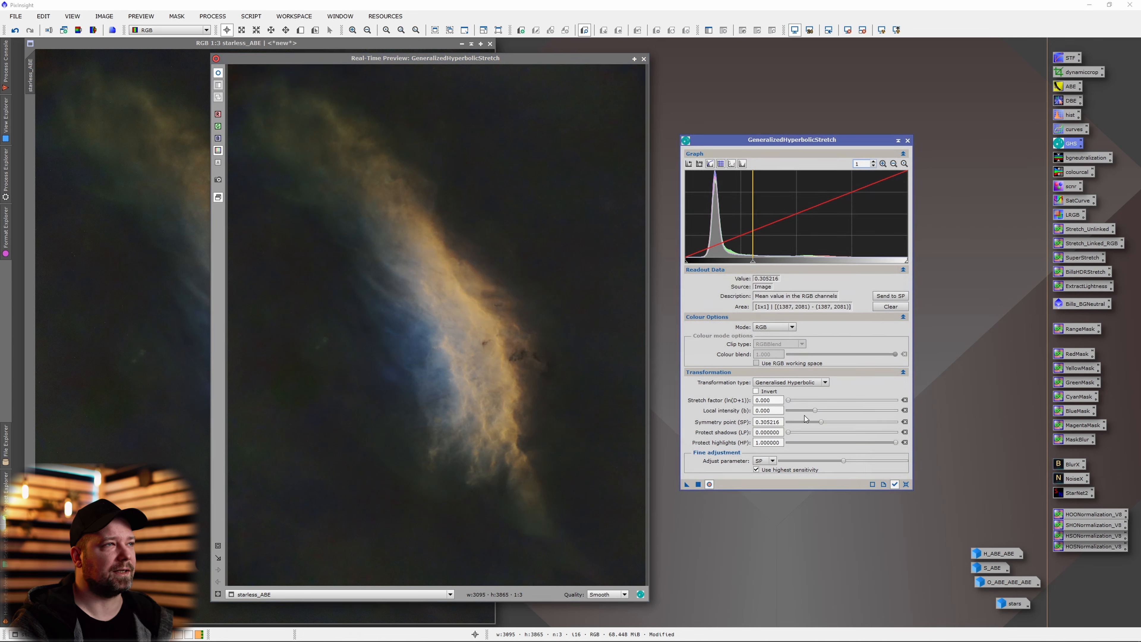
left_click(789, 401)
left_click_drag(790, 403, 798, 411)
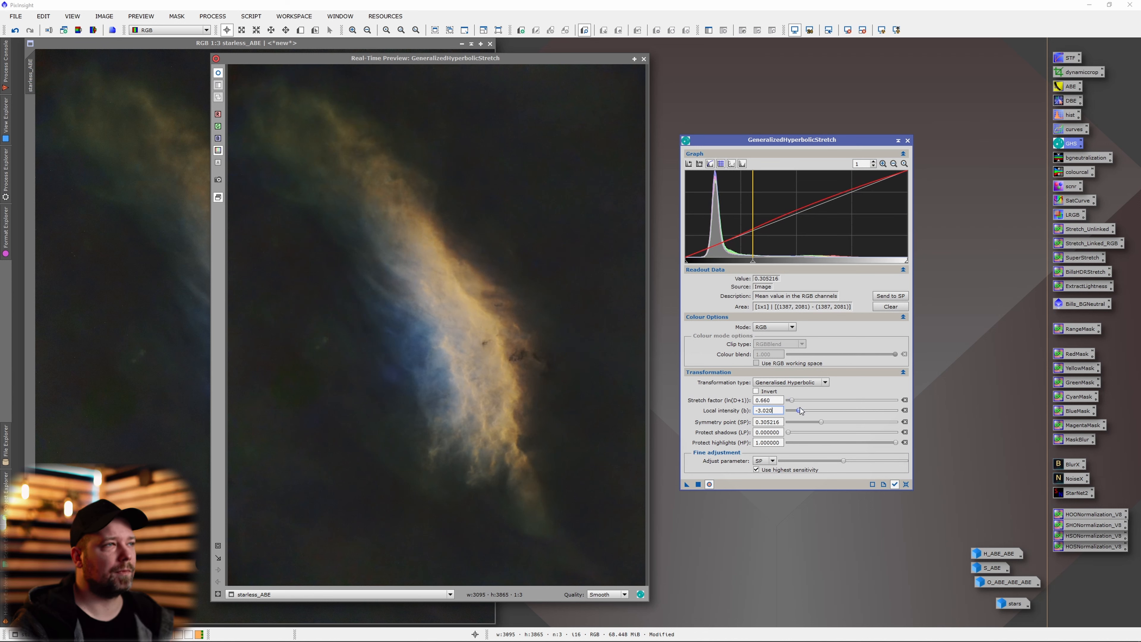
left_click_drag(895, 443, 870, 442)
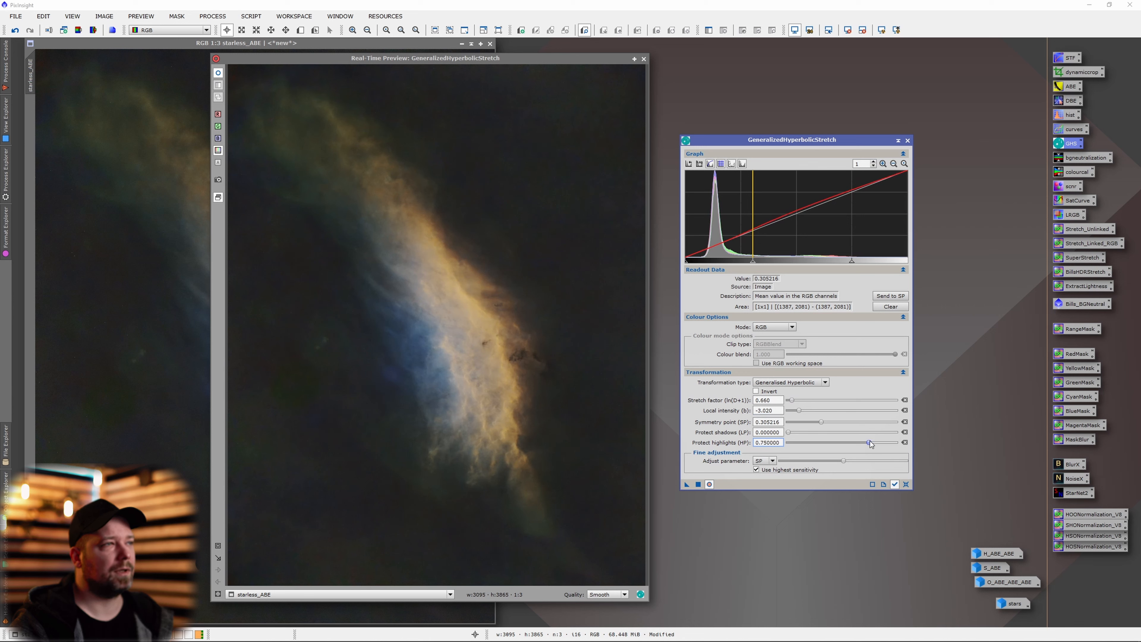
left_click(709, 484)
left_click(709, 484)
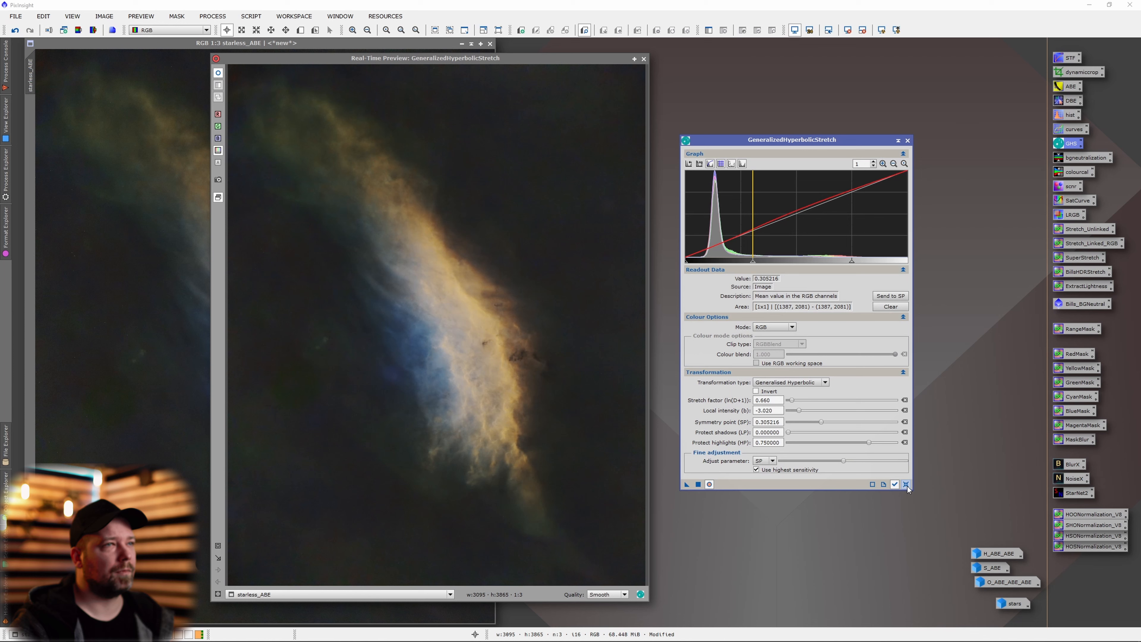
Step: From reset parameters, stretch around symmetry point 0.138404 sampled beside the nebula, using factor 0.42, local intensity 1.15 and protect highlights 0.43, and reset again
left_click(529, 269)
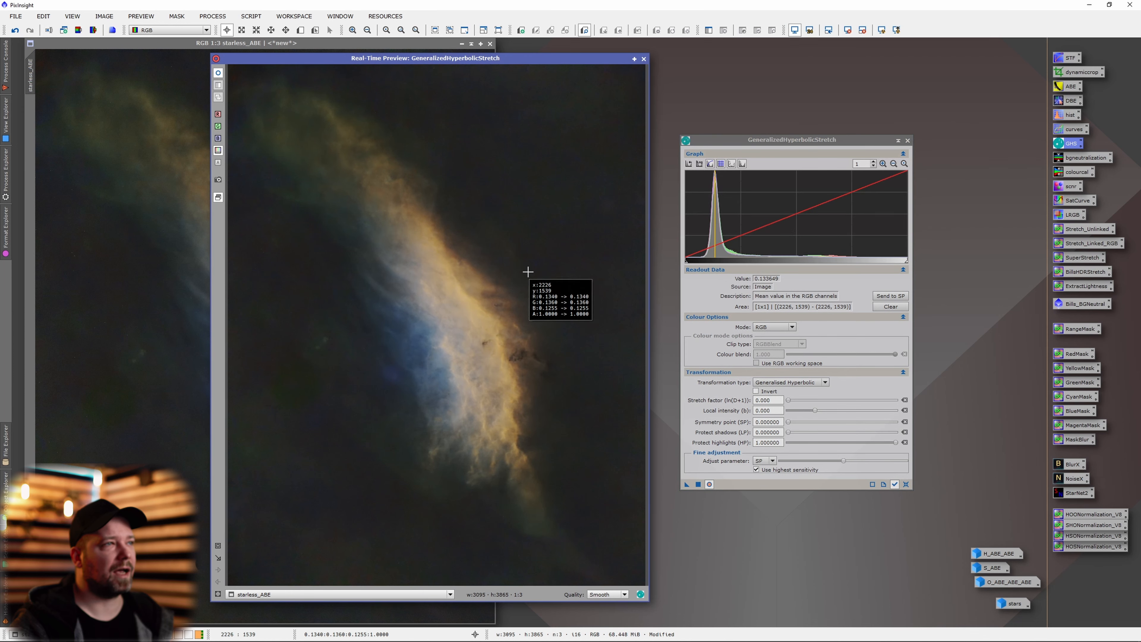
left_click(529, 270)
left_click(890, 295)
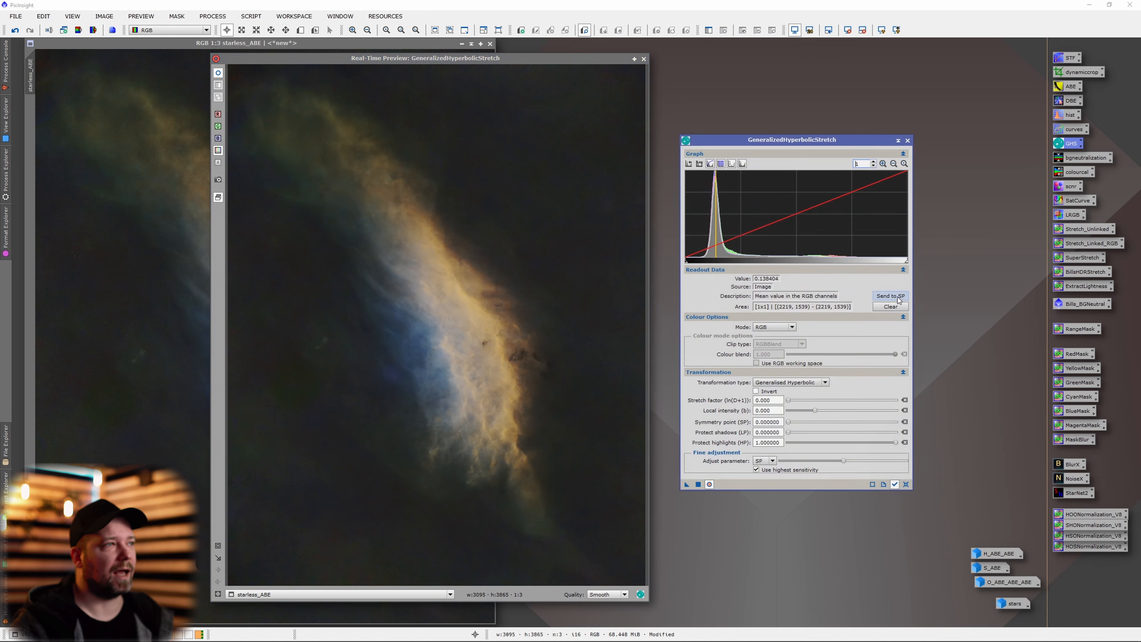
left_click_drag(789, 400, 822, 411)
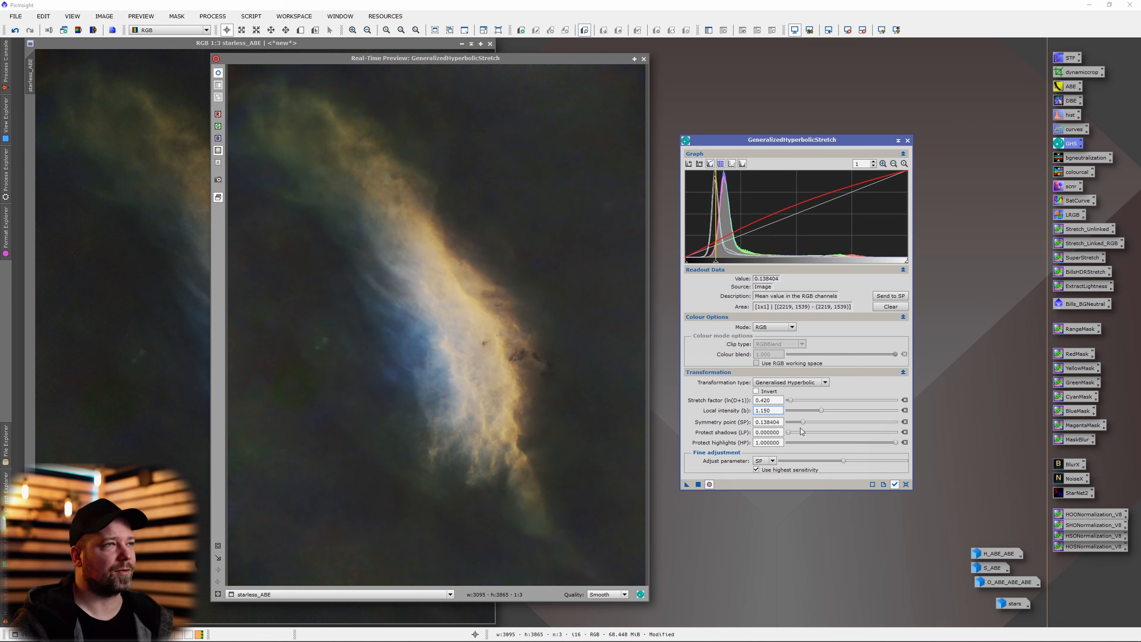
left_click_drag(896, 443, 834, 442)
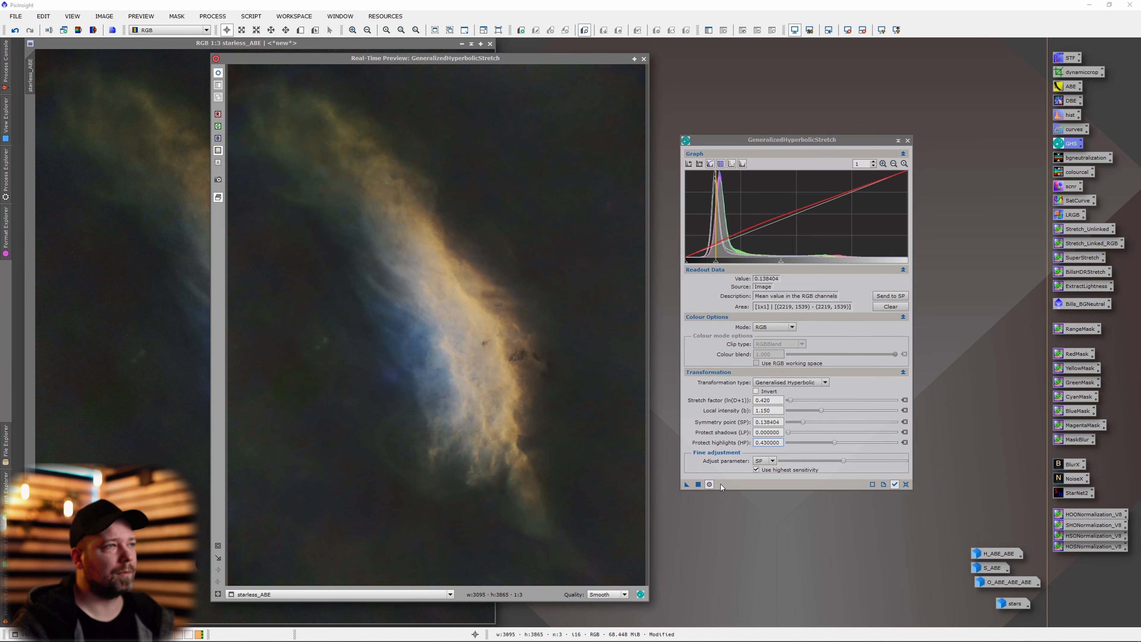
left_click(698, 484)
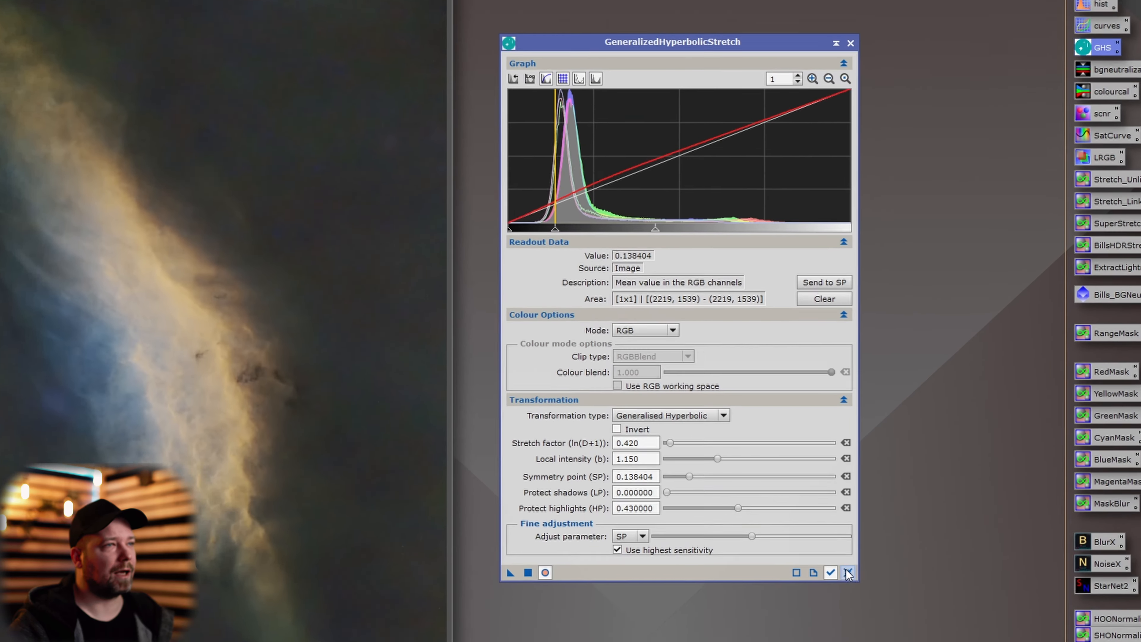
left_click(848, 572)
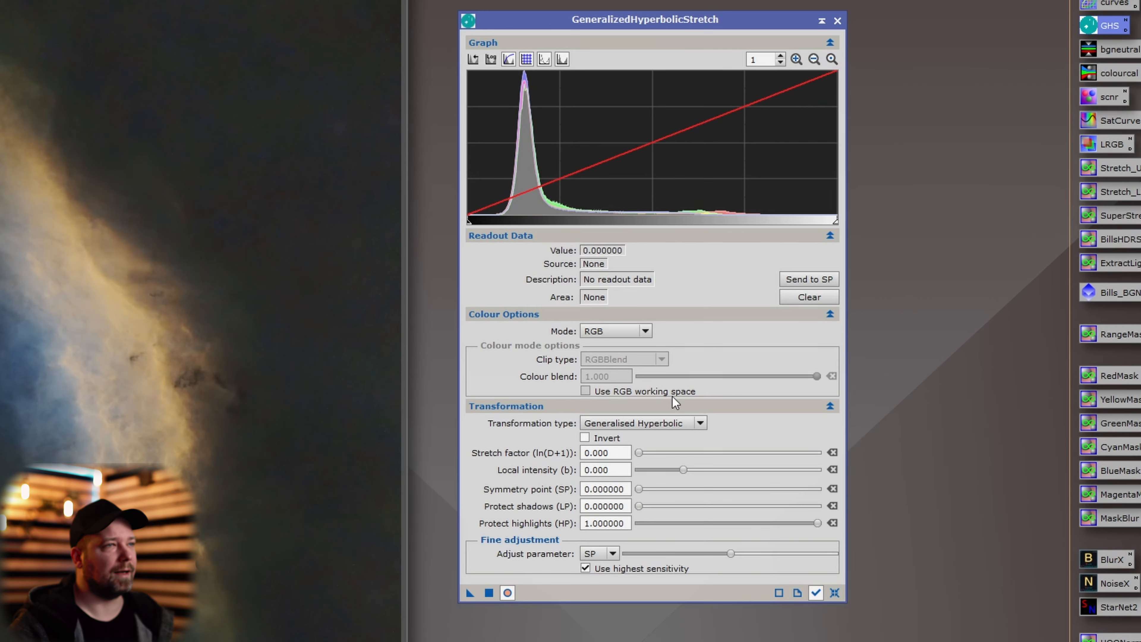
Step: Apply a Linear transformation with blackpoint 0.01 to starless_ABE and close GeneralizedHyperbolicStretch
left_click(658, 416)
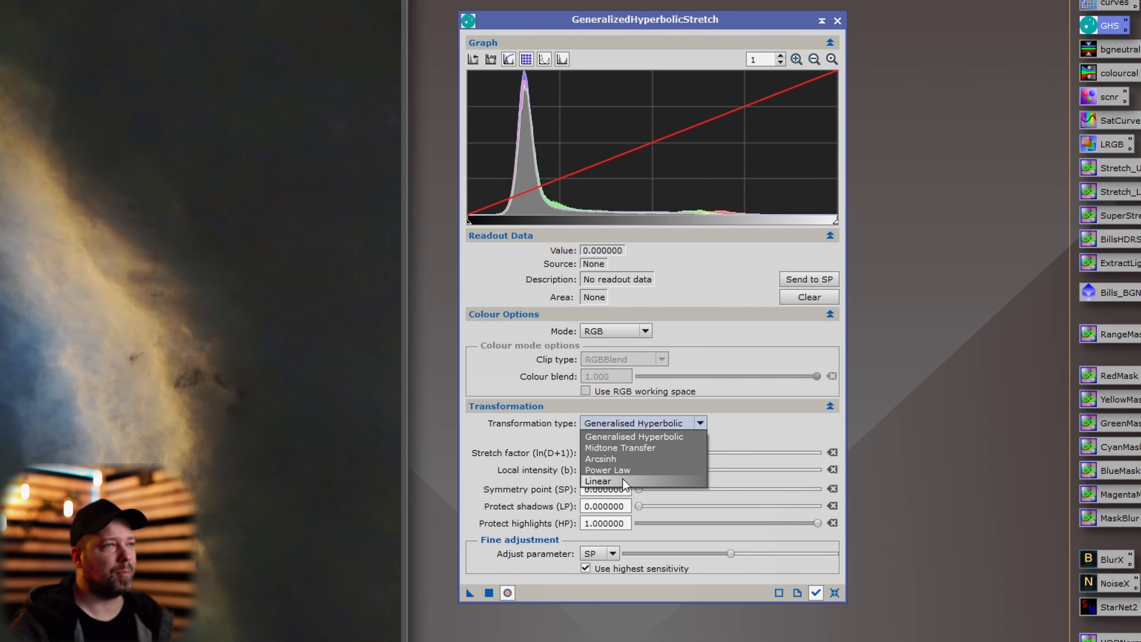
left_click(622, 479)
mouse_move(728, 454)
left_mouse_down()
mouse_move(824, 446)
mouse_move(687, 449)
mouse_move(729, 450)
left_mouse_up()
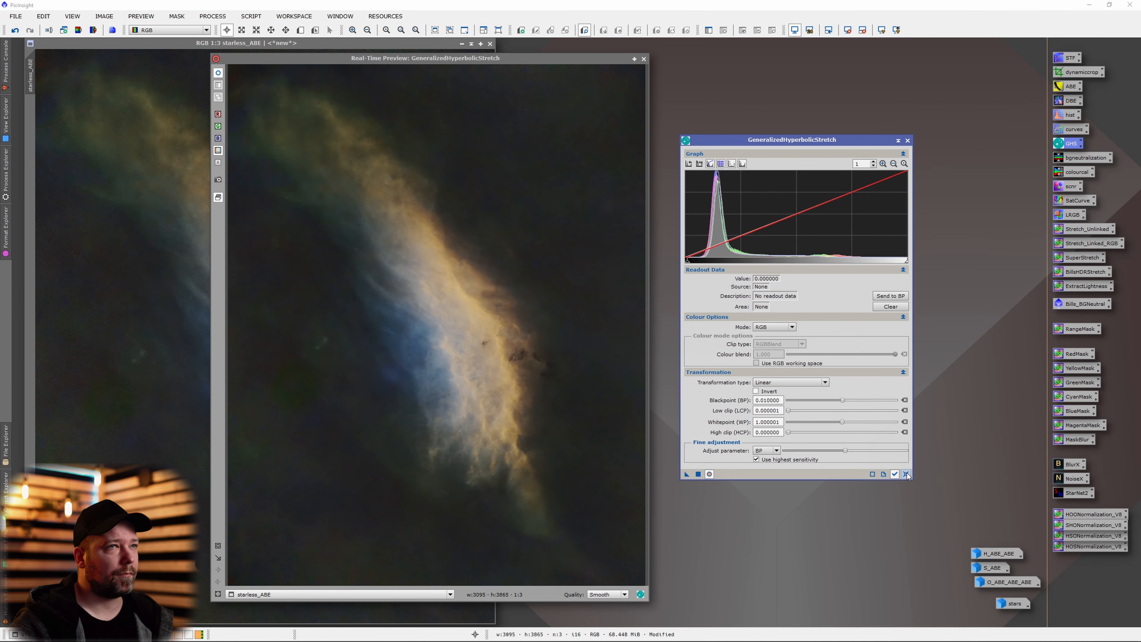
left_click(908, 141)
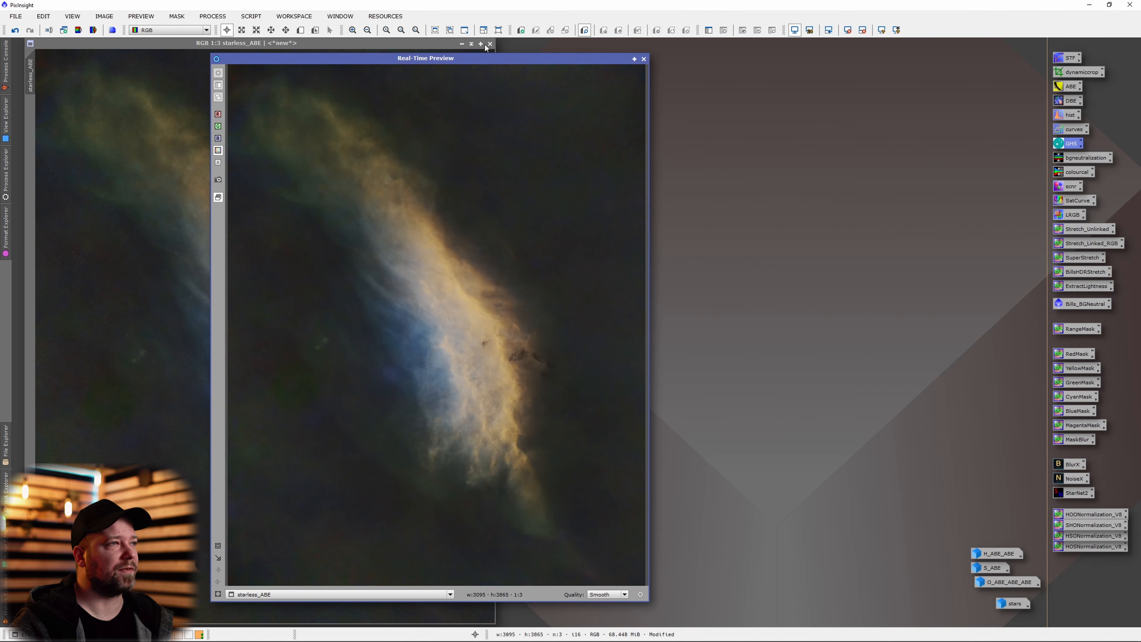
Step: Close the real-time preview and apply the saved SCNR process to starless_ABE to remove the green cast
left_click(644, 59)
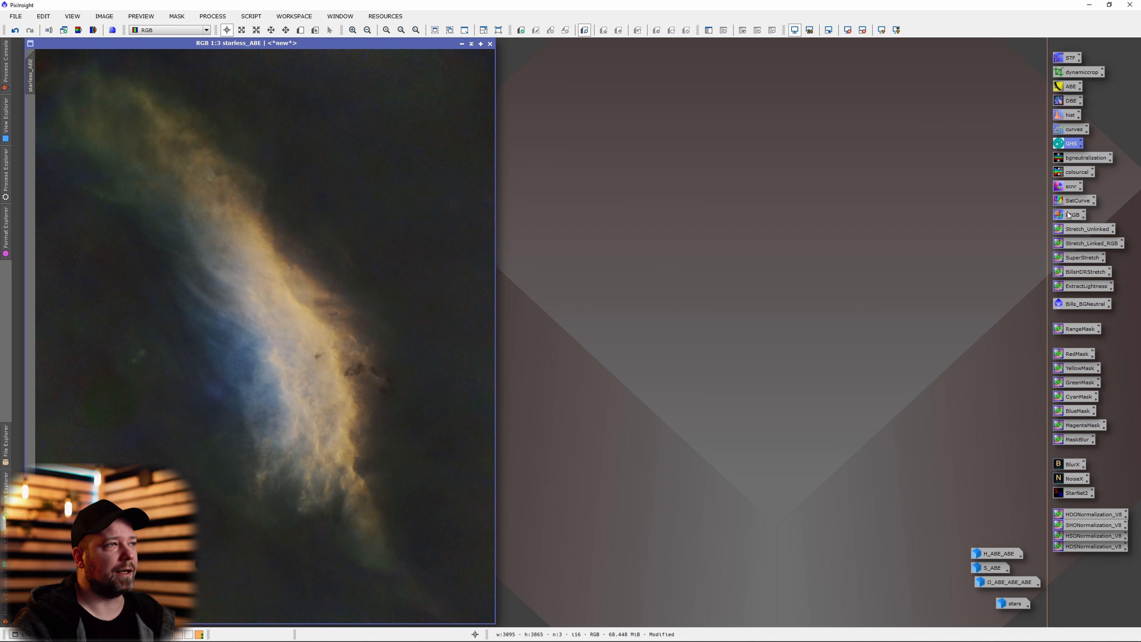
left_click_drag(1075, 188, 435, 328)
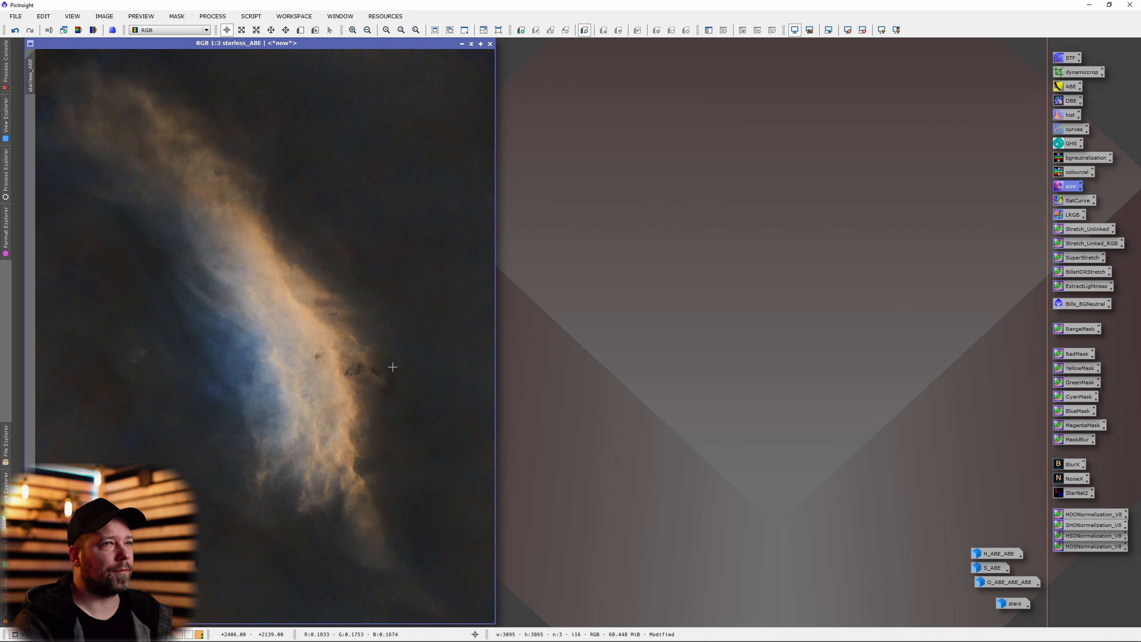
Step: Generate a yellow color mask from starless_ABE with the YellowMask process and soften it with MaskBlur
left_click_drag(1082, 369, 404, 390)
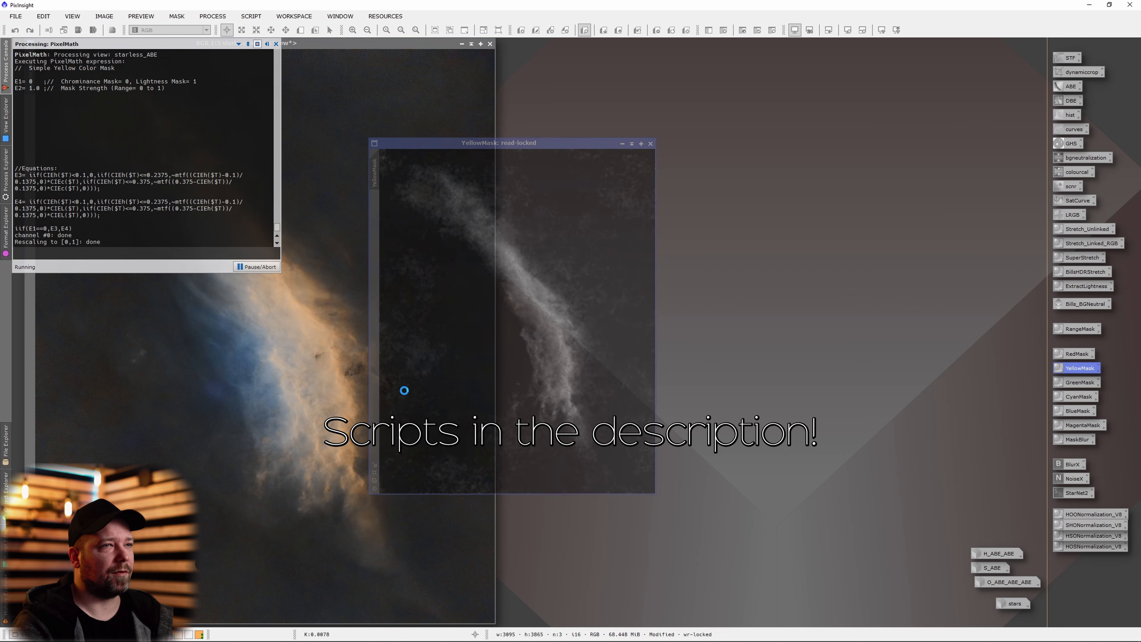
left_click_drag(1078, 440, 505, 383)
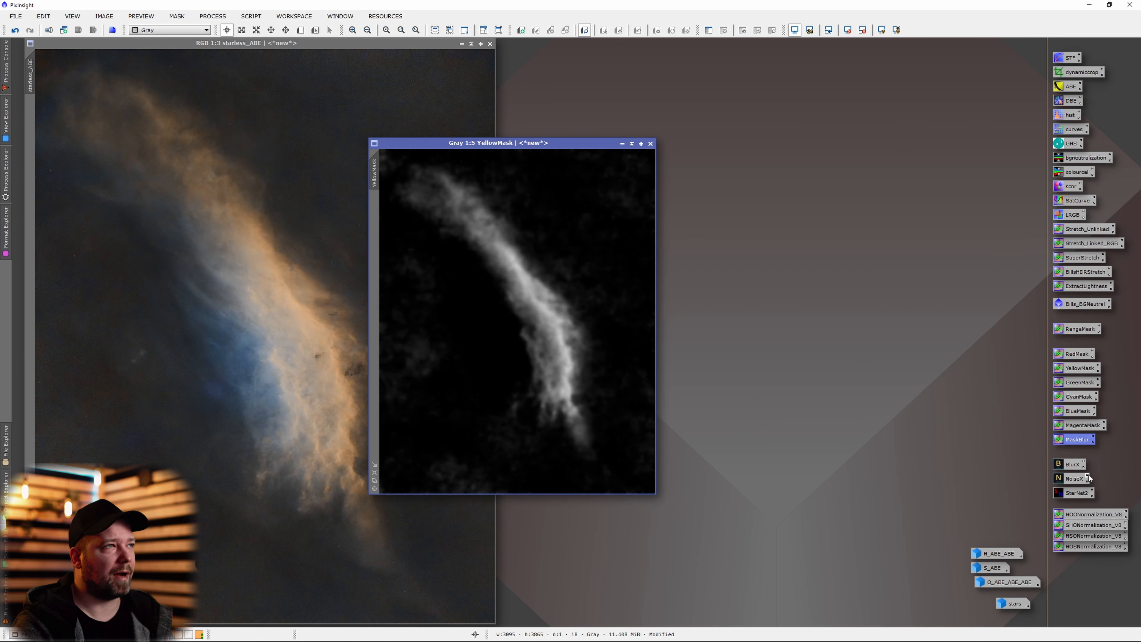
left_click_drag(625, 427, 626, 428)
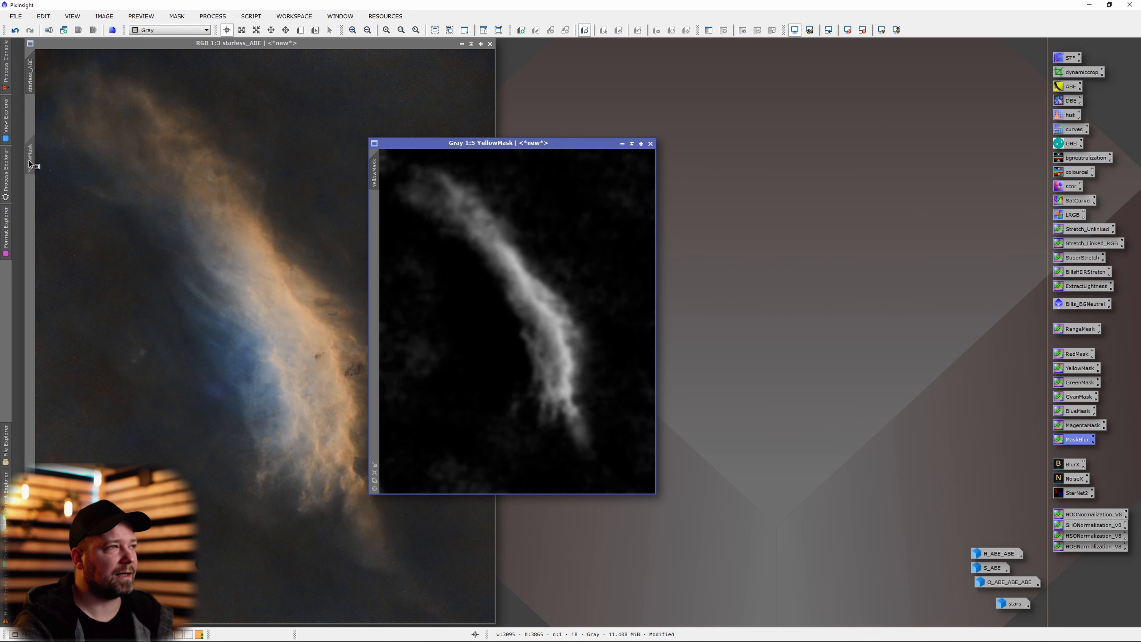
Step: Apply YellowMask as the mask of starless_ABE, hide the red mask overlay and iconize the mask image beside the process icons
left_click_drag(27, 149, 28, 149)
right_click(145, 219)
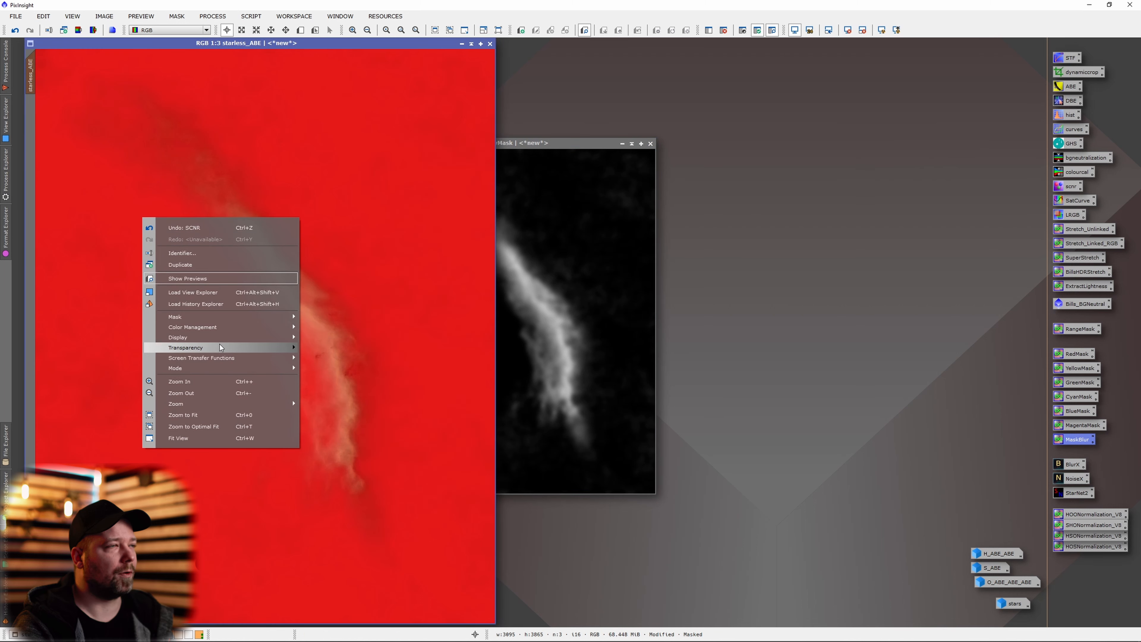
mouse_move(236, 317)
left_click(355, 367)
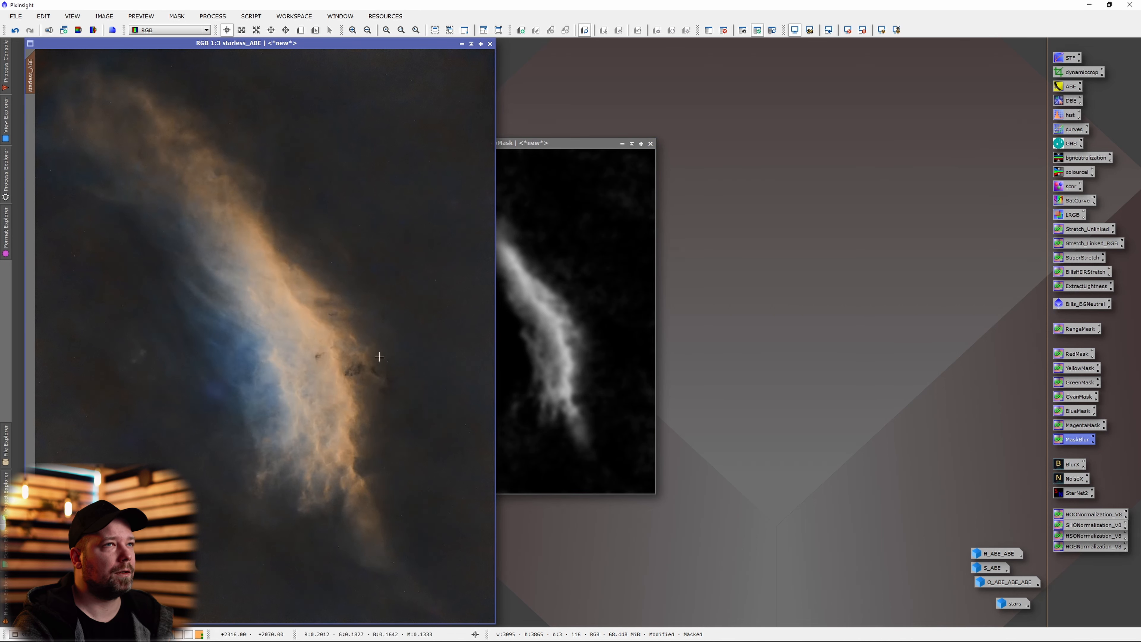
left_click(623, 144)
left_click_drag(536, 322, 981, 227)
Step: Open CurvesTransformation with a real-time preview of starless_ABE and raise the midtones of the saturation curve
double_click(1067, 130)
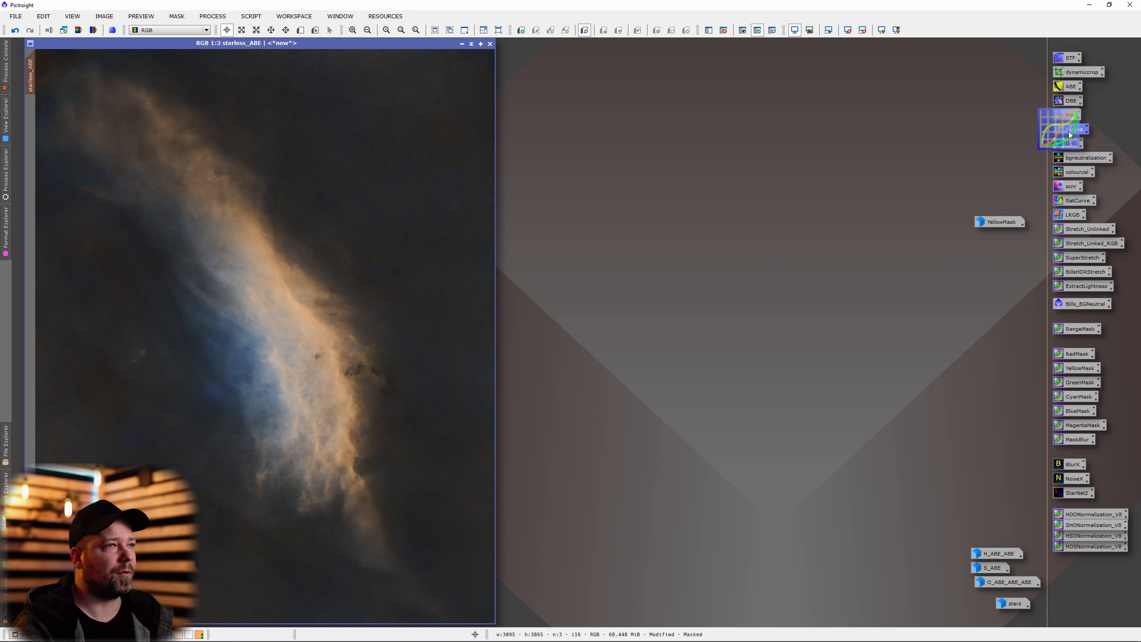
left_click(425, 263)
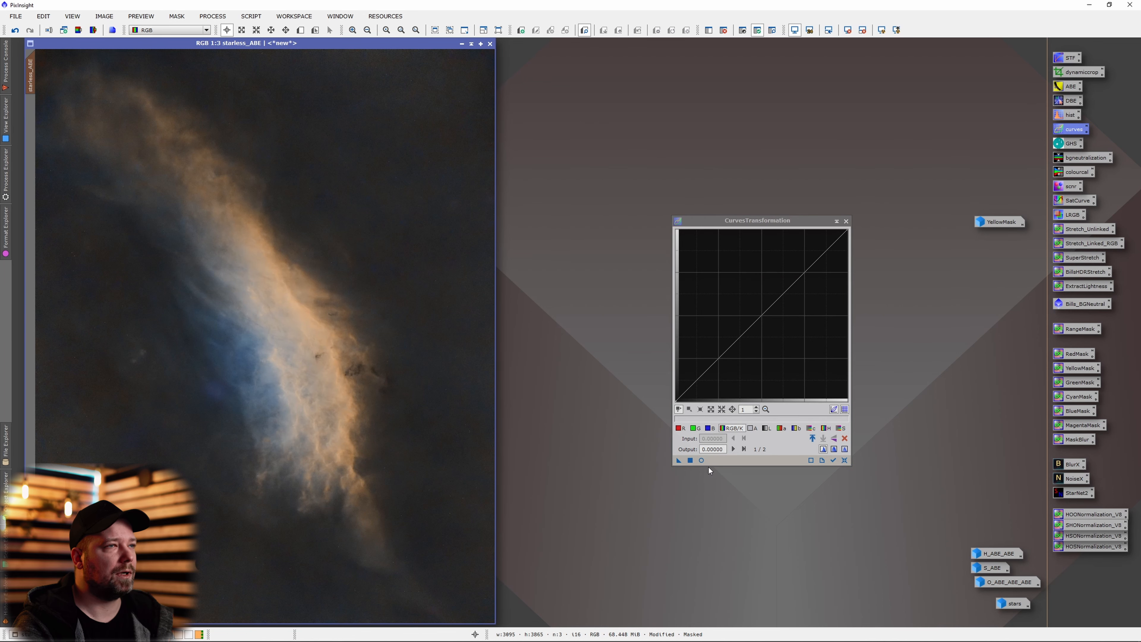
left_click(701, 461)
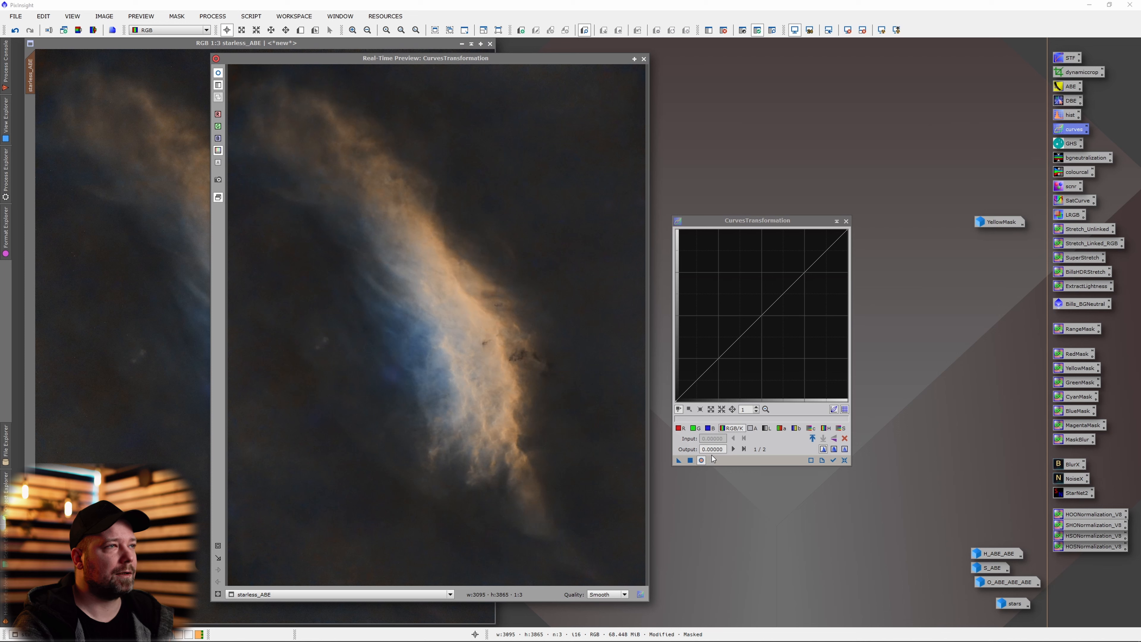
left_click(844, 429)
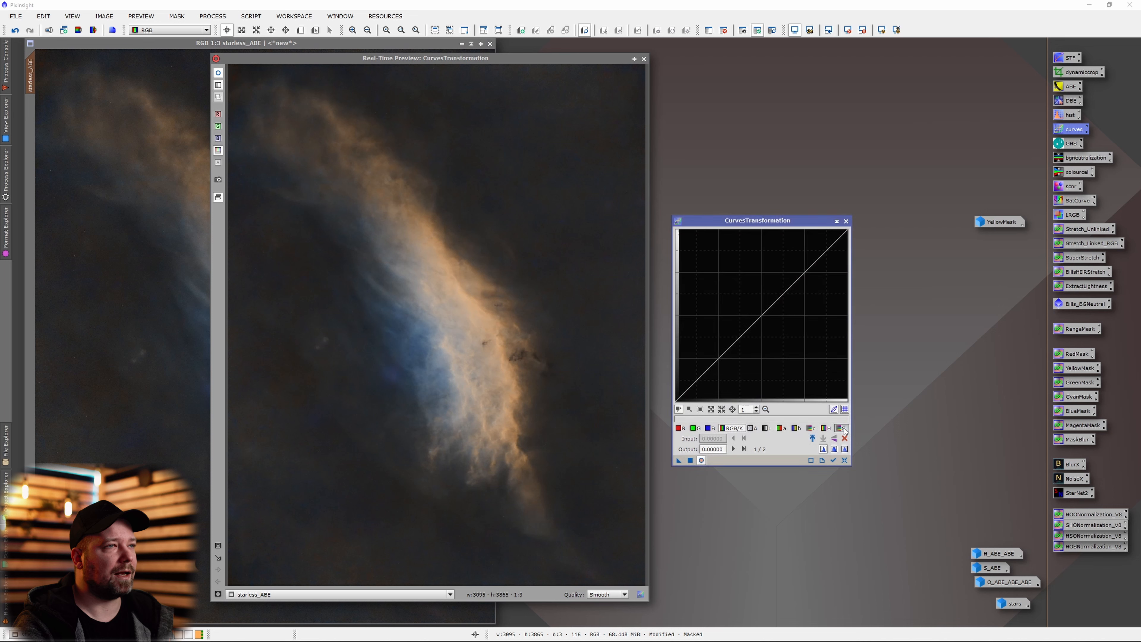
left_click(747, 309)
left_click_drag(746, 310, 742, 307)
Step: Raise the red curve at 0.67959 to 0.76486, and shape the green curve through 0.69767/0.74677 and 0.14470/0.11370, checking the preview
left_click(679, 429)
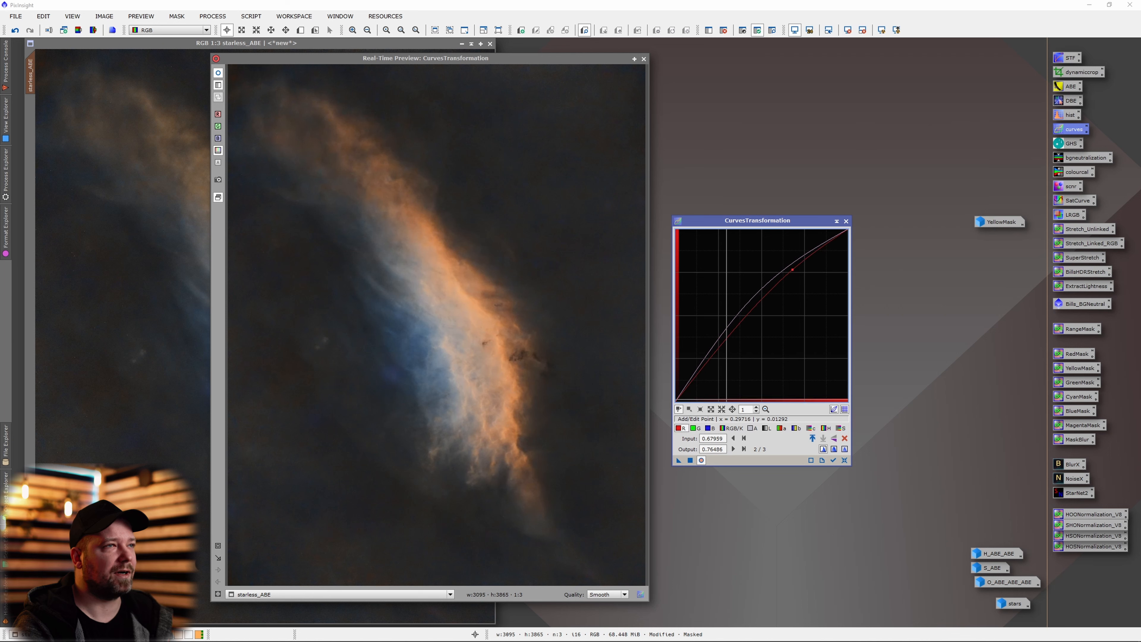
left_click(694, 429)
left_click_drag(801, 273, 795, 272)
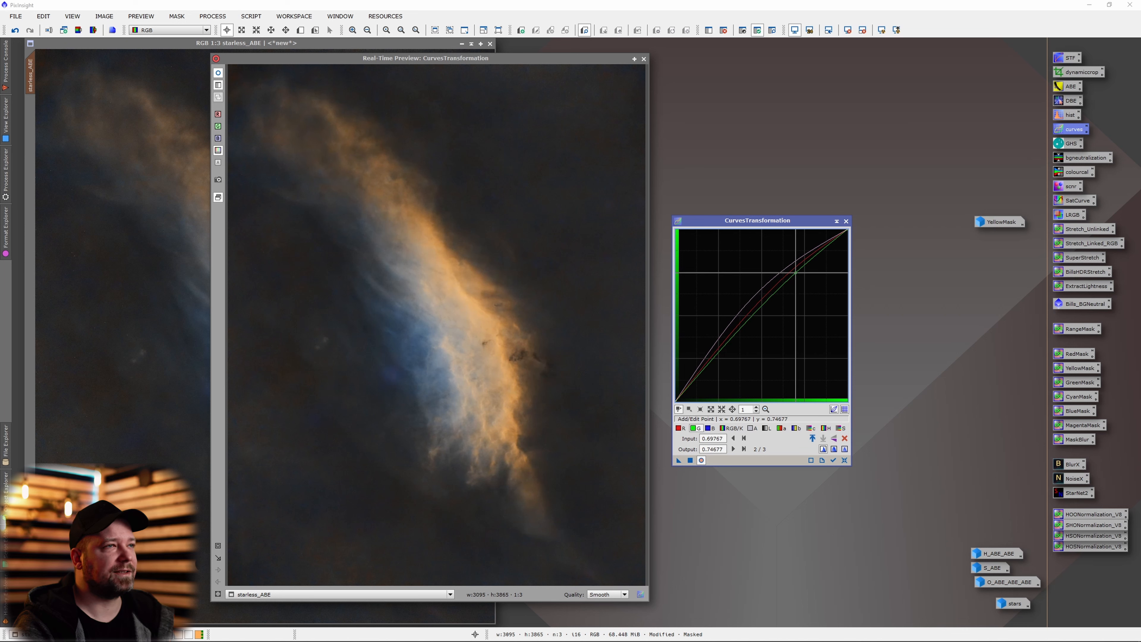
left_click_drag(708, 372, 700, 382)
left_click(701, 460)
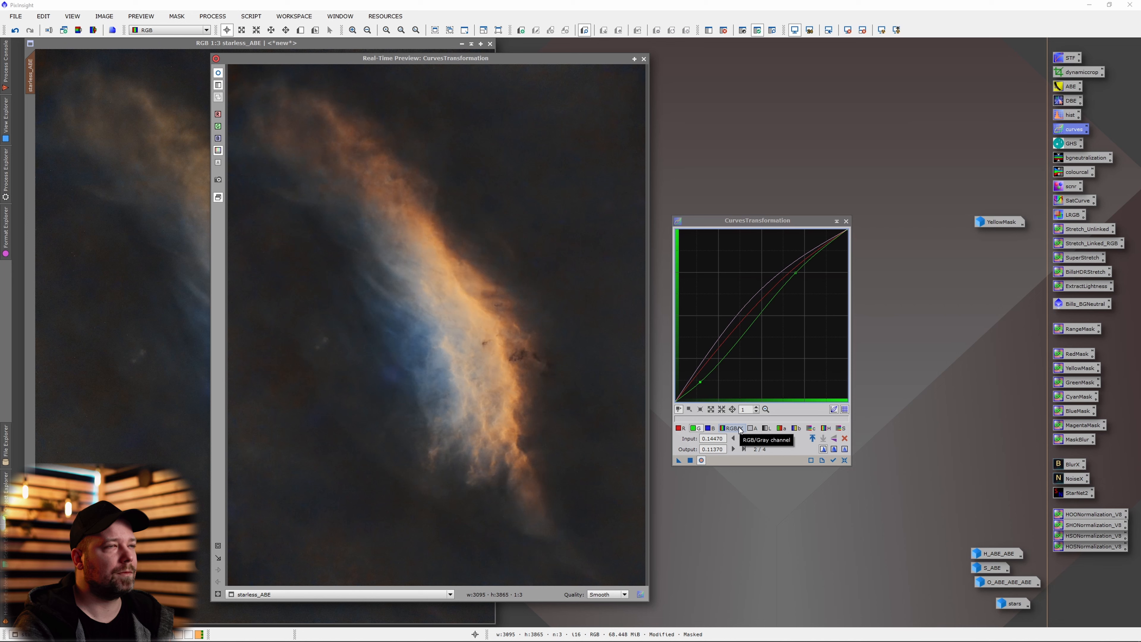
Step: Raise the CIE c* curve at 0.48837 to 0.52972 and lower the hue curve at 0.06718 to 0.05168
left_click(811, 428)
left_click_drag(763, 315, 759, 311)
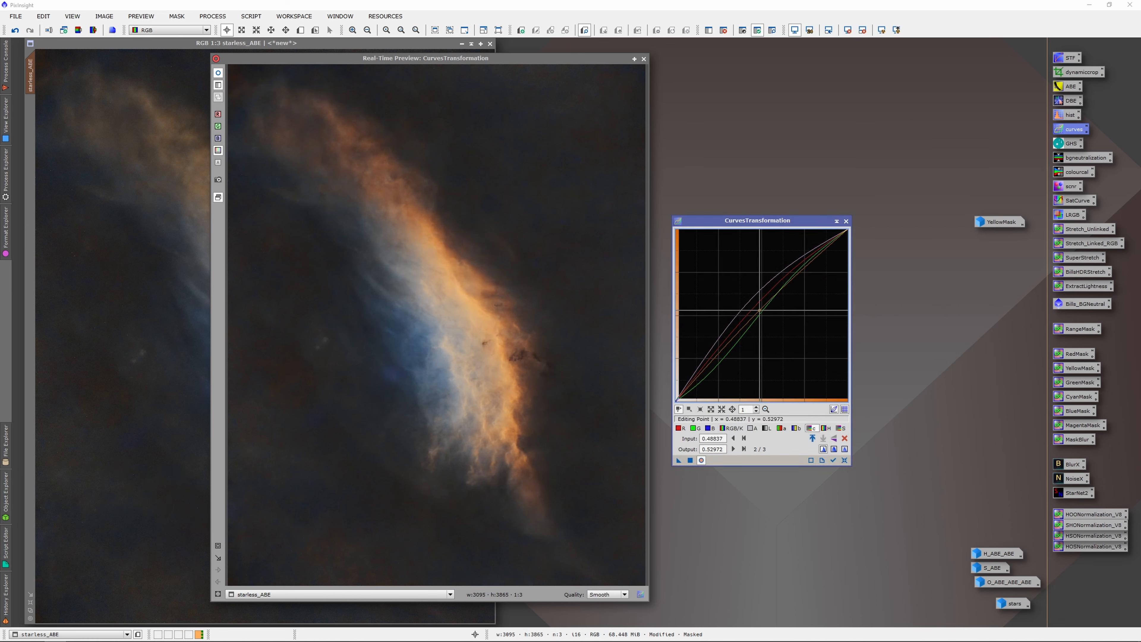
left_click(826, 428)
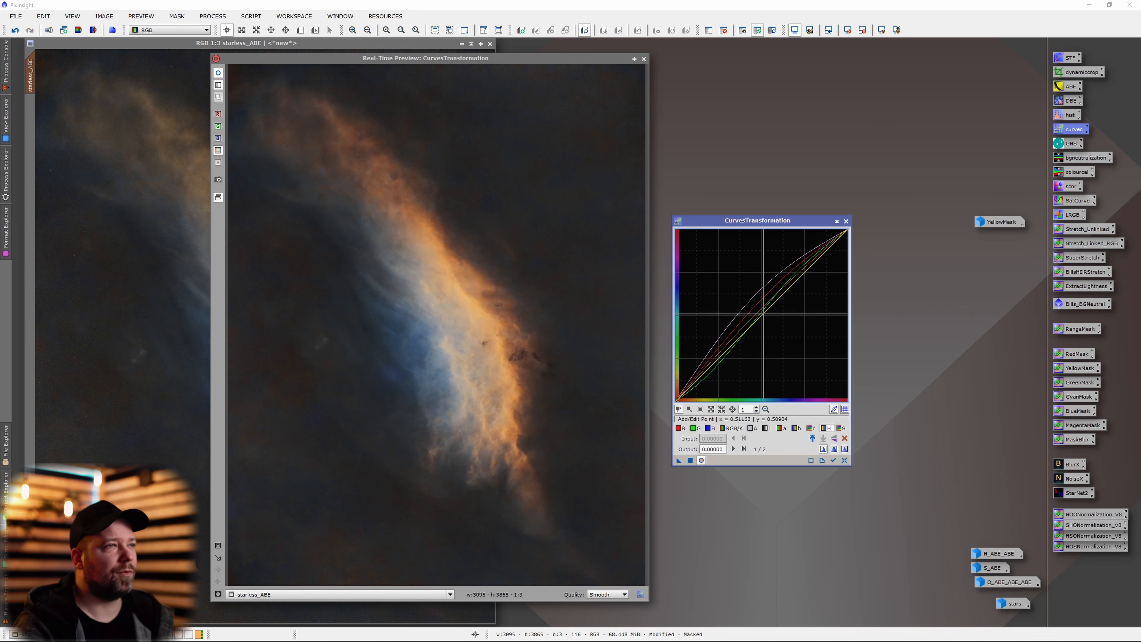
left_click(687, 388)
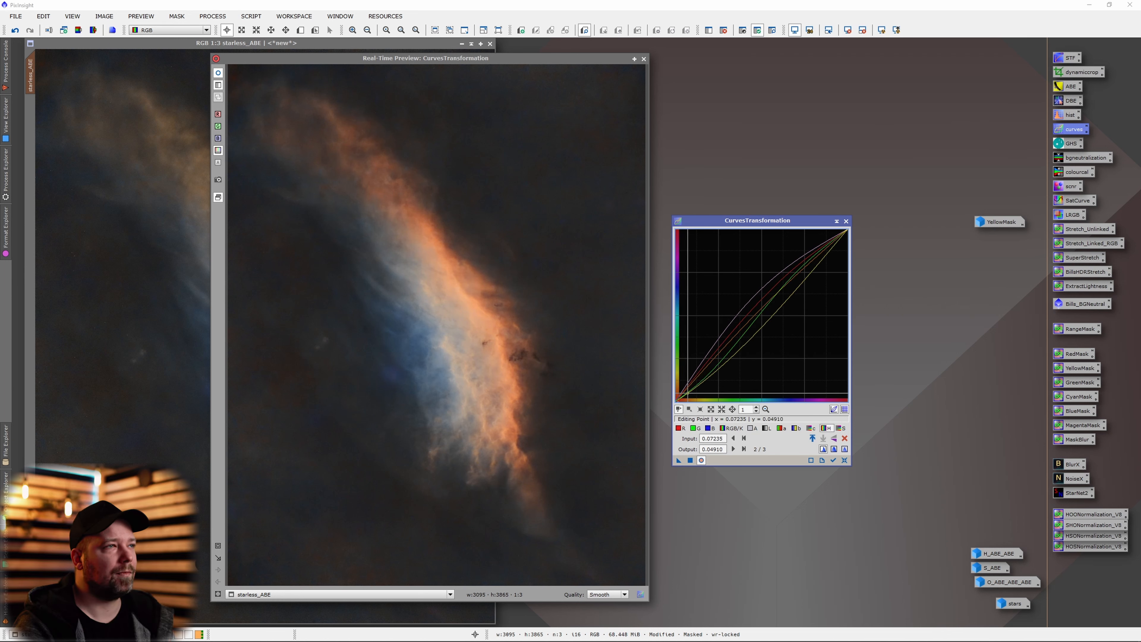
left_click_drag(687, 388, 687, 391)
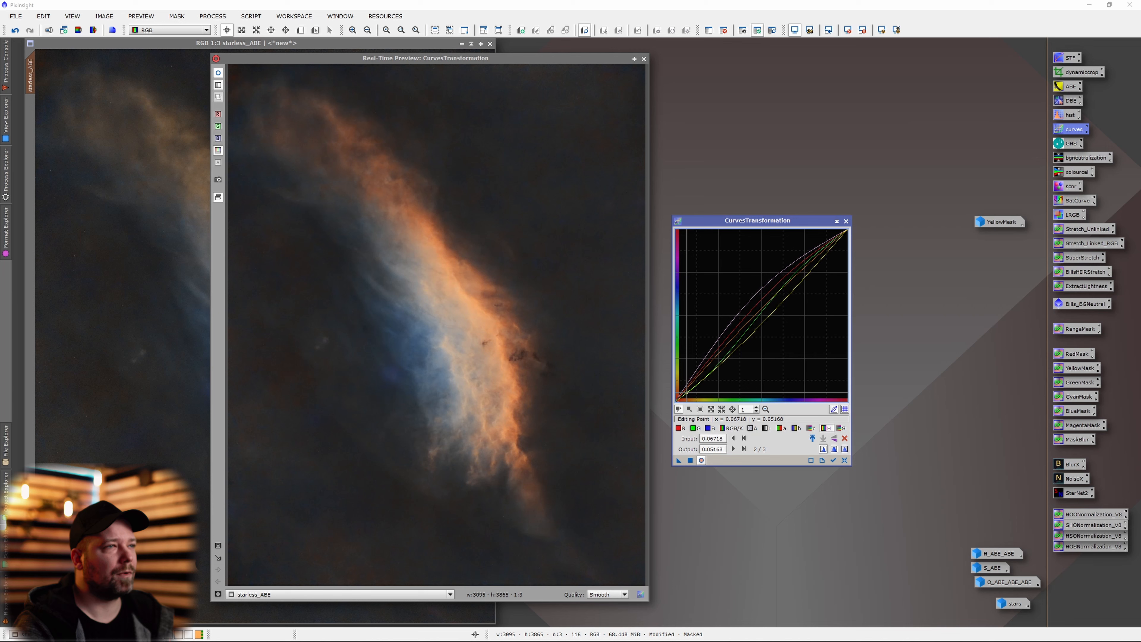
Step: Apply the curves to starless_ABE through the yellow mask, reset CurvesTransformation and close the real-time preview
left_click(701, 460)
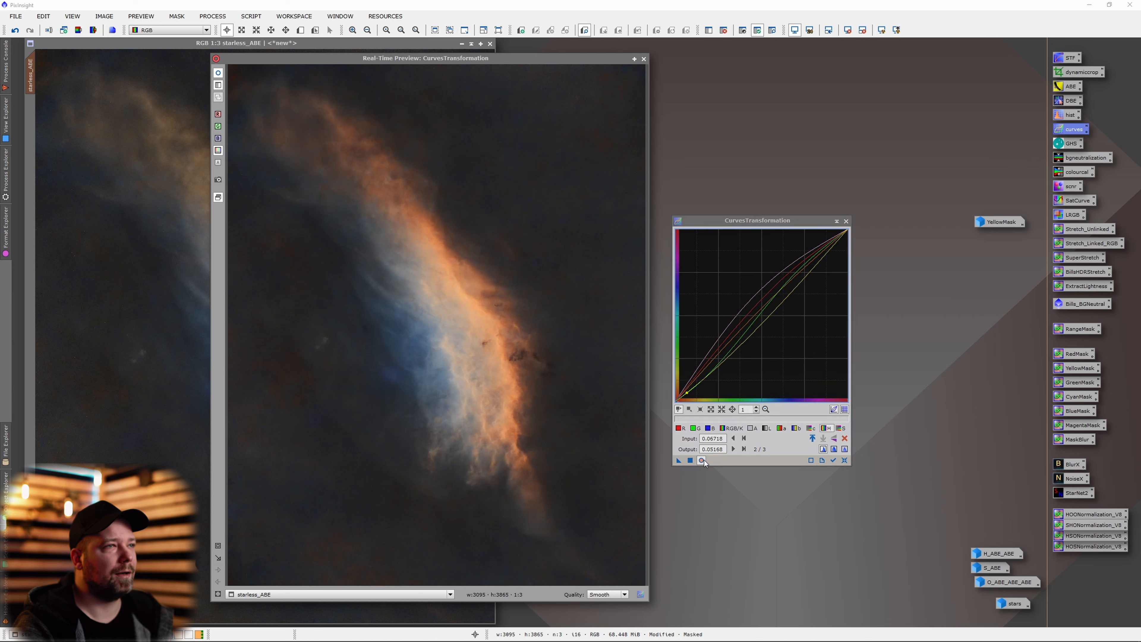
left_click(691, 460)
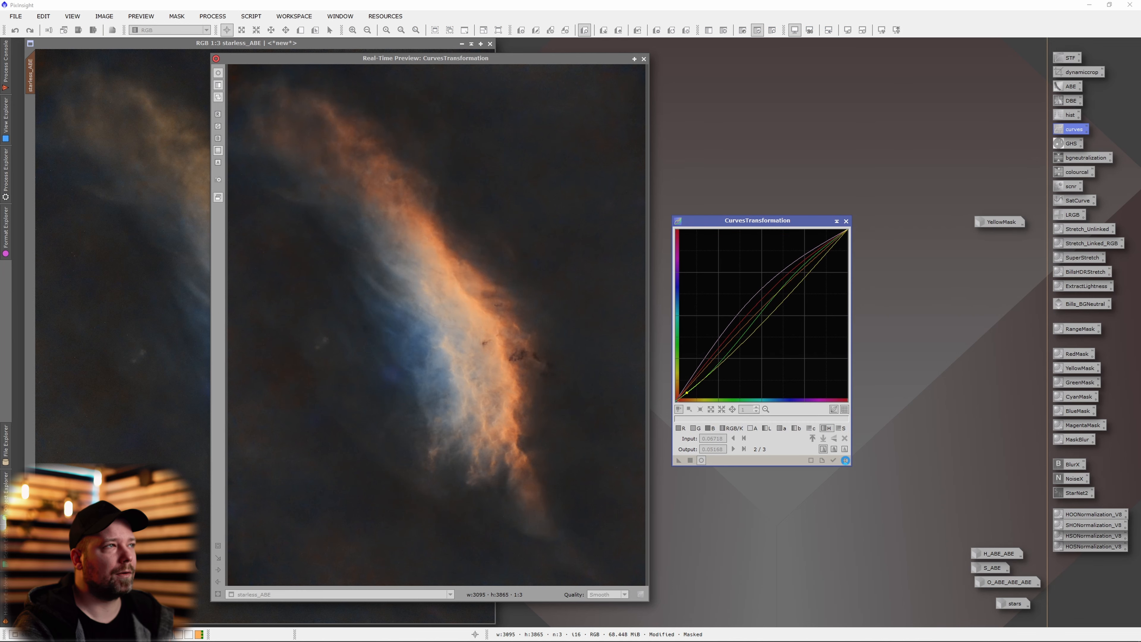
left_click(844, 461)
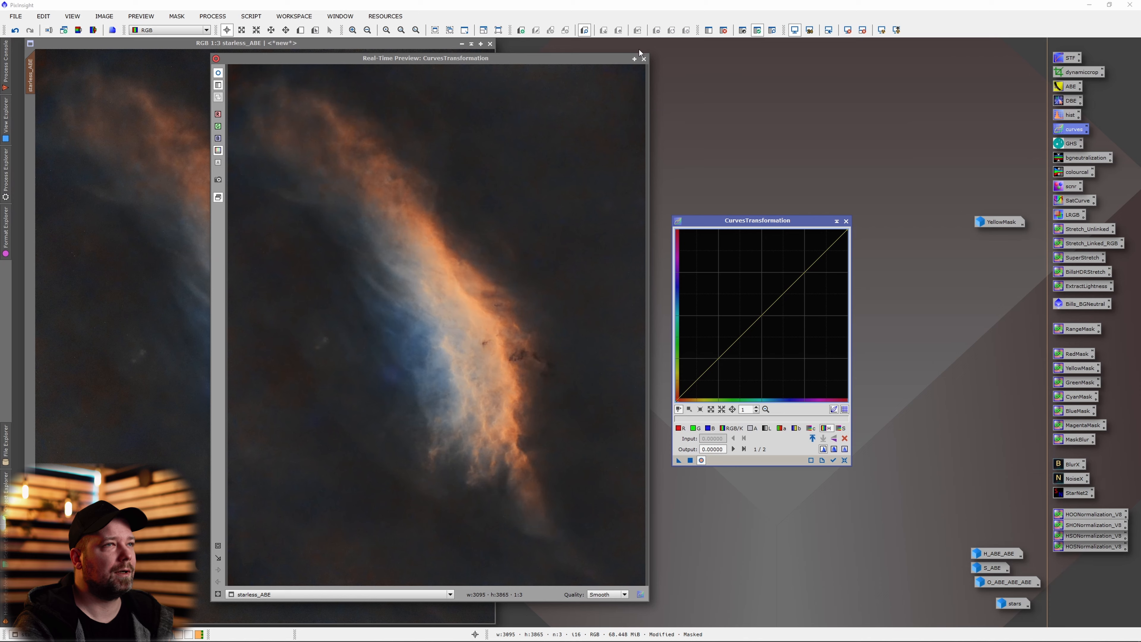
left_click(643, 59)
Step: Delete the iconized YellowMask image without saving it
right_click(1000, 224)
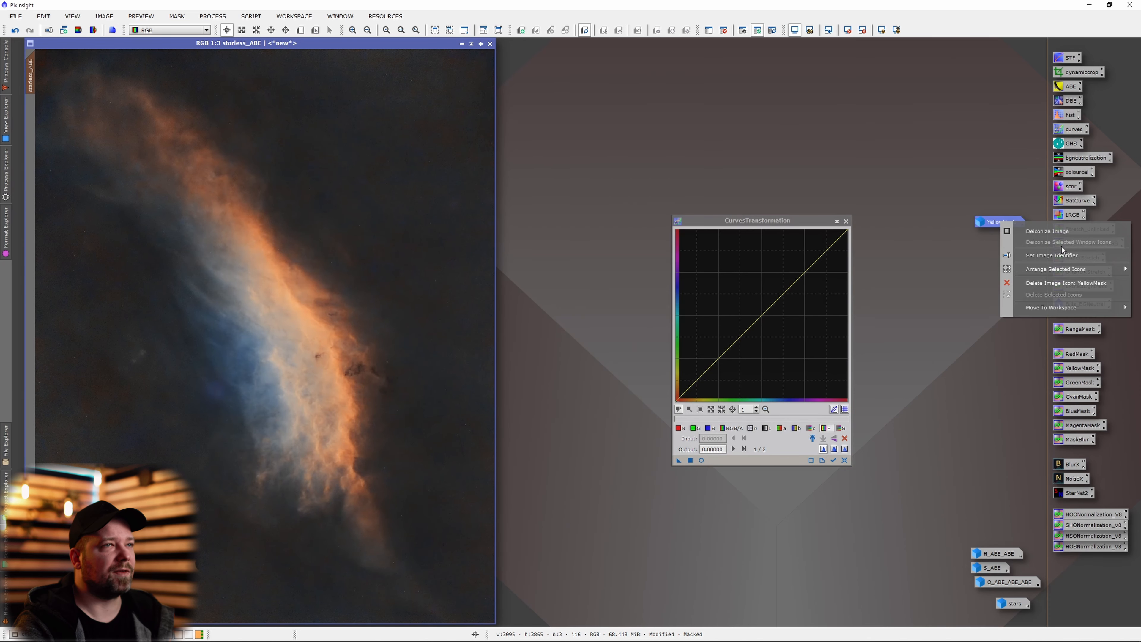
left_click(1029, 284)
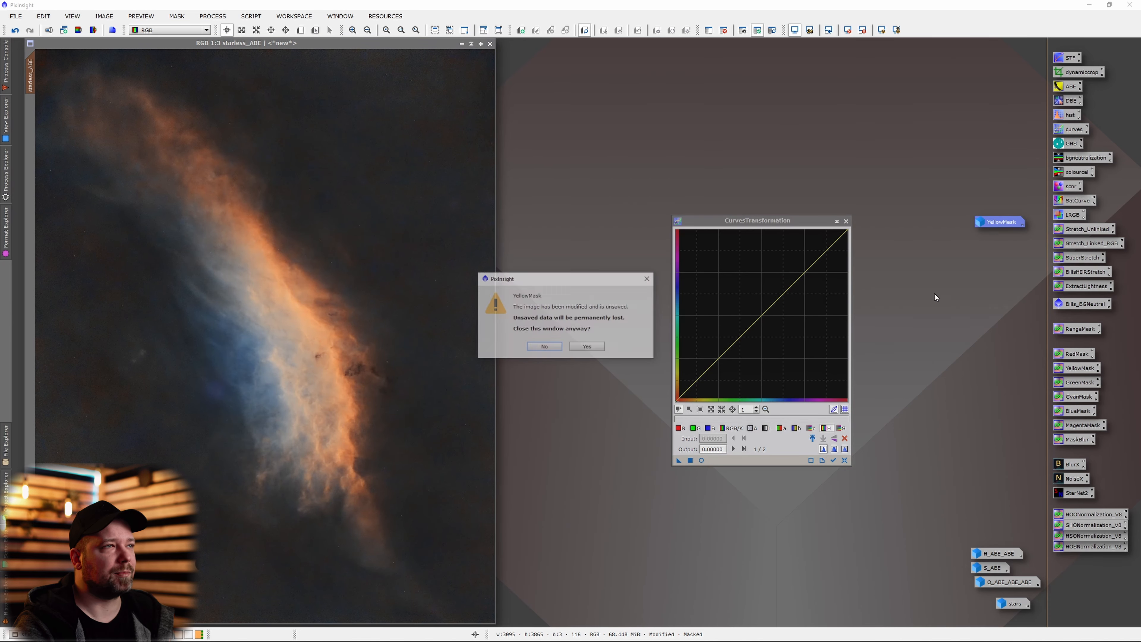
left_click(587, 346)
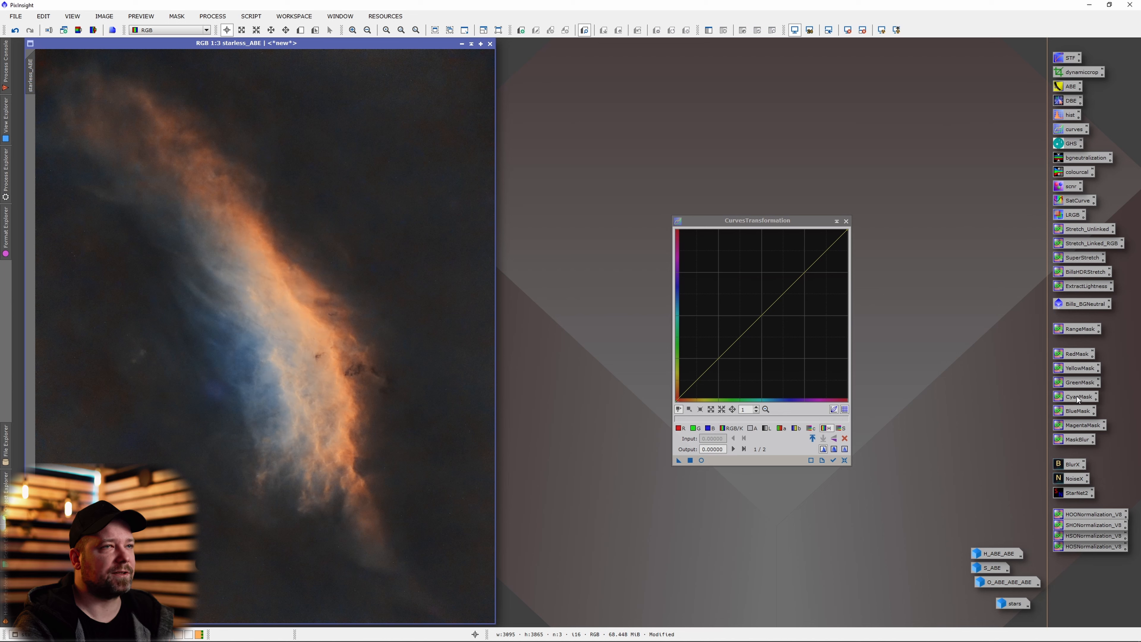
Step: Generate a BlueMask from starless_ABE, soften it with MaskBlur, apply it as the image's mask and iconize it
left_click_drag(1077, 410, 332, 369)
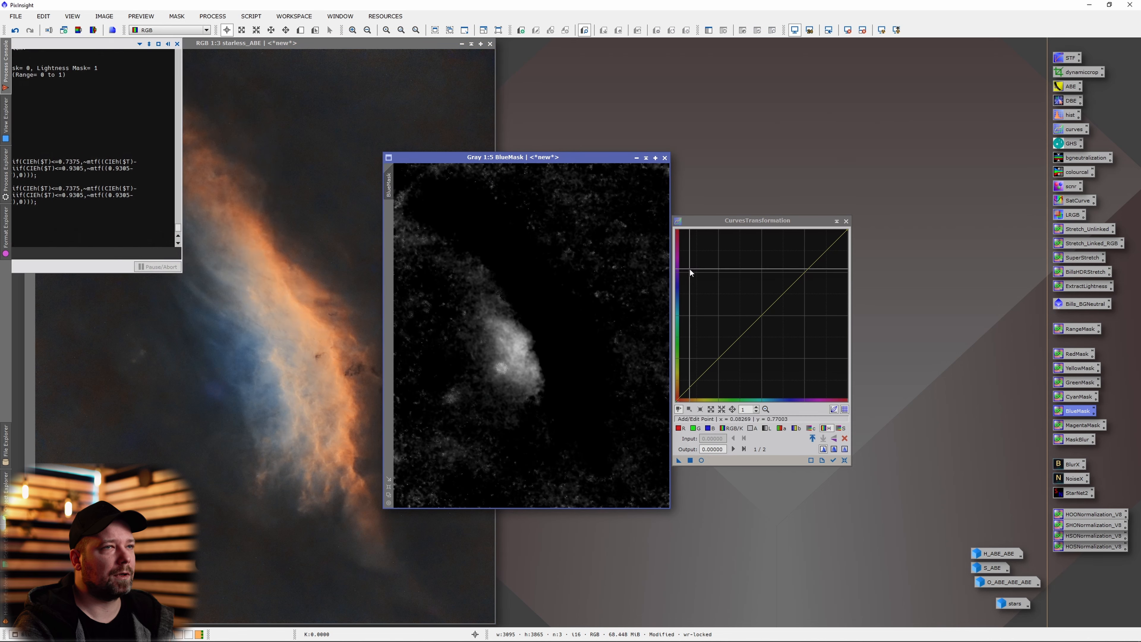
left_click_drag(1082, 443, 658, 387)
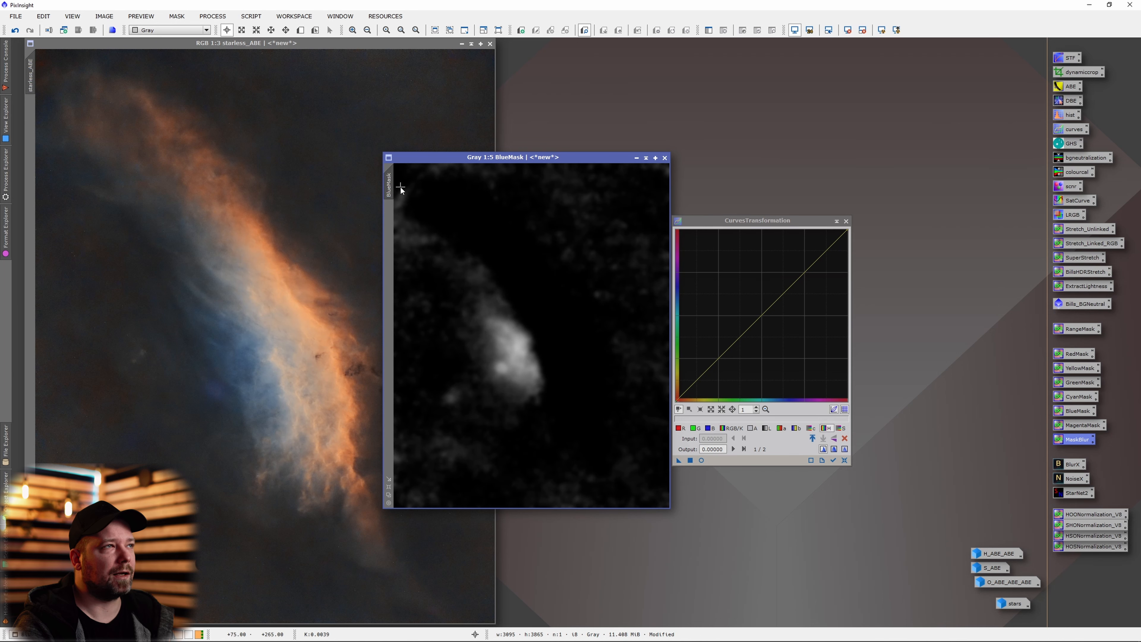
left_click_drag(29, 146, 29, 145)
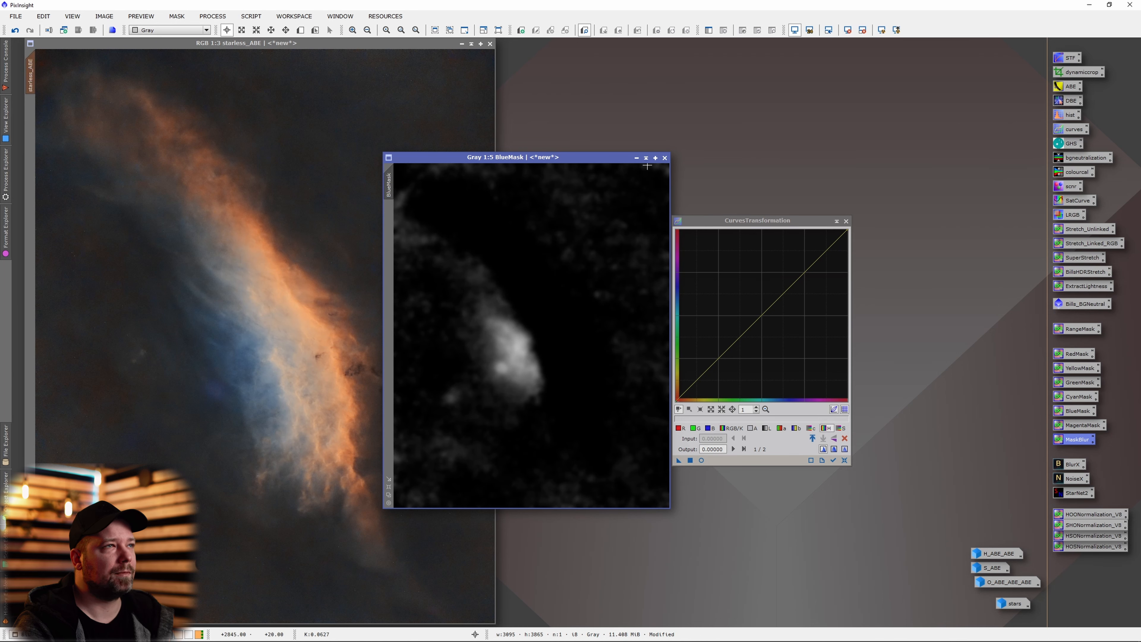
left_click(637, 158)
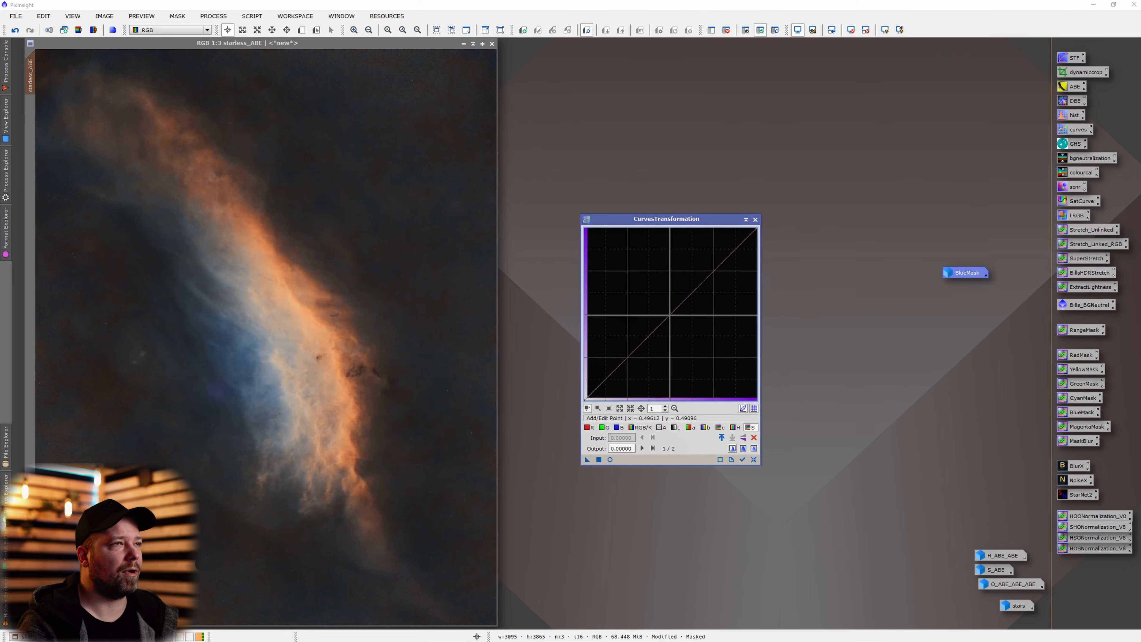
left_click_drag(668, 313, 620, 336)
left_click(608, 457)
left_click(617, 426)
mouse_move(685, 297)
left_mouse_down()
mouse_move(685, 276)
mouse_move(700, 291)
left_mouse_up()
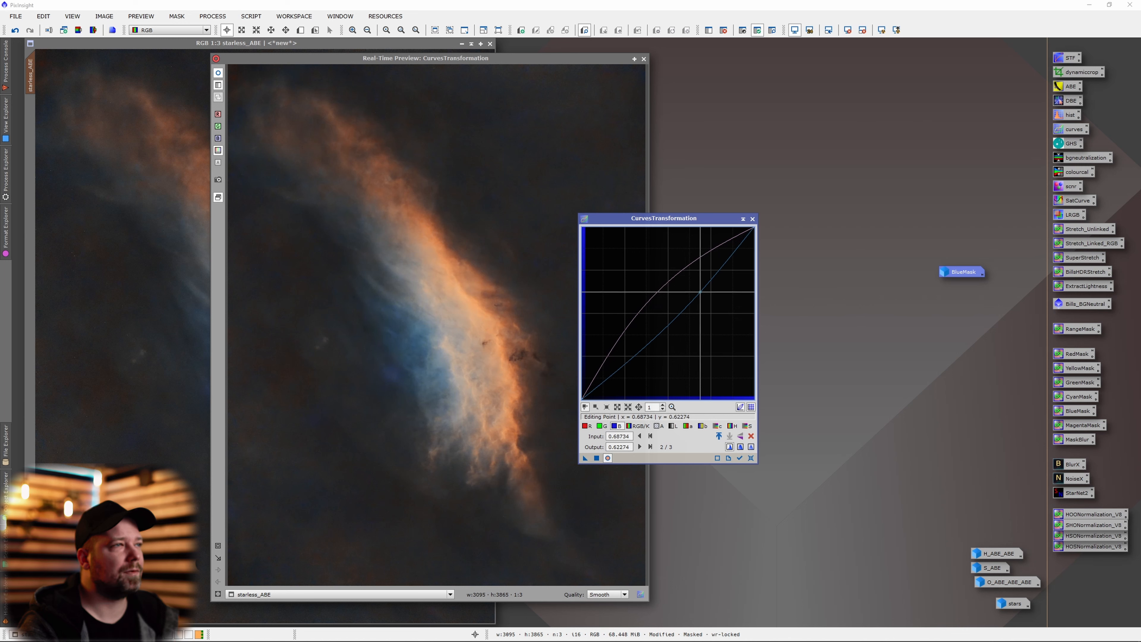
left_click(600, 430)
left_click_drag(709, 270, 710, 268)
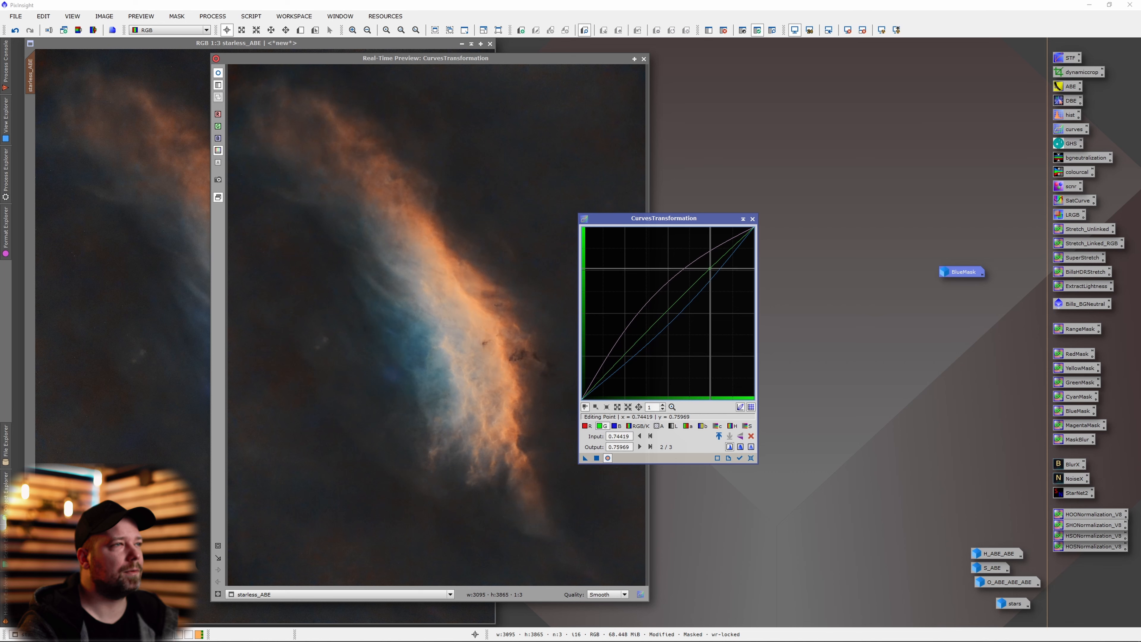
left_click_drag(597, 378, 599, 384)
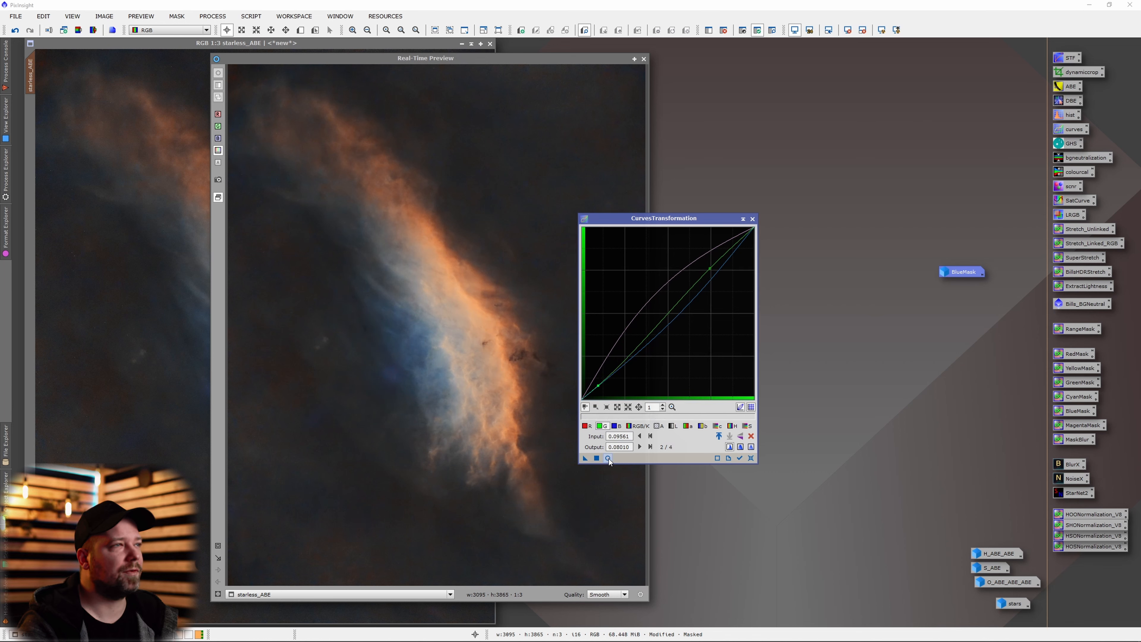
left_click(640, 426)
left_click_drag(667, 314, 633, 278)
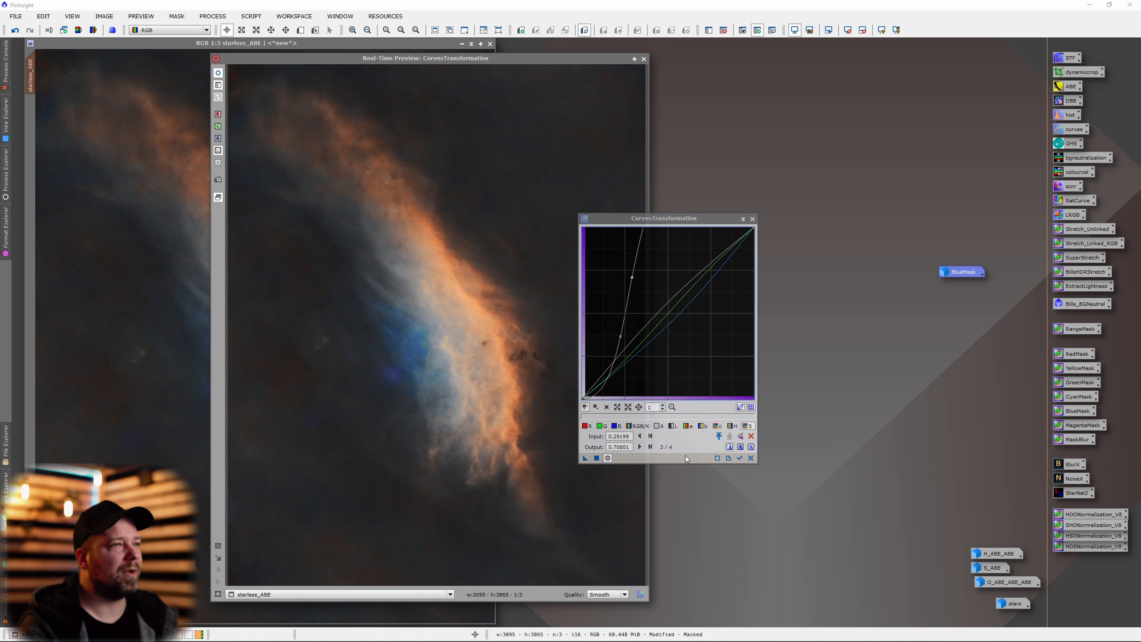
left_click(752, 459)
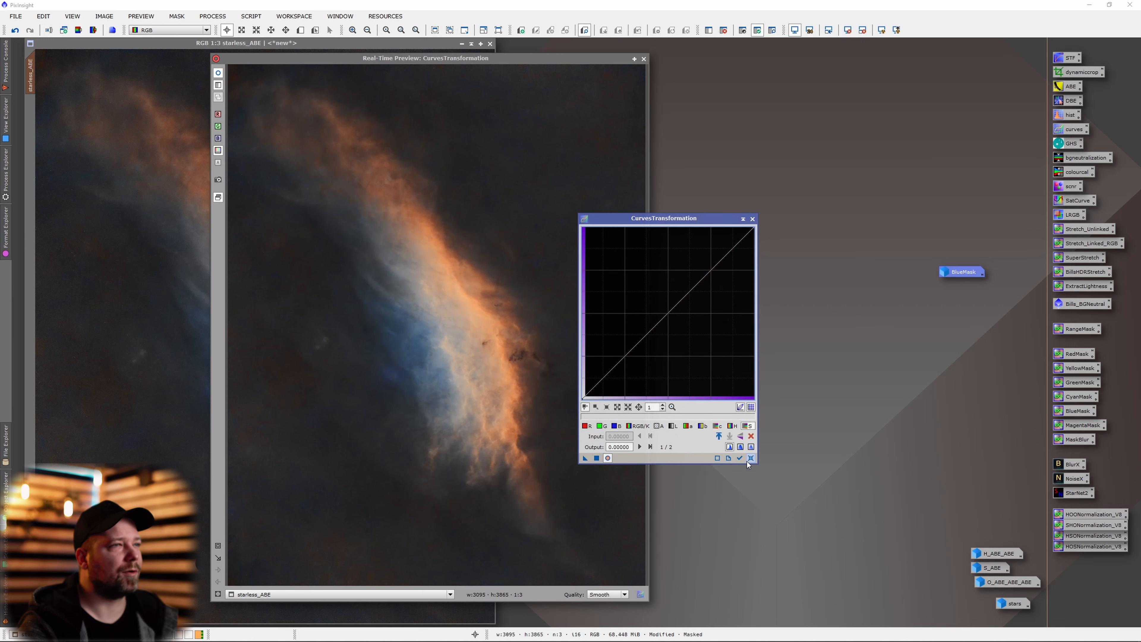
Step: Raise the saturation curve at 0.43411 to 0.60724 and raise the midtones of the CIE c* curve
left_click(657, 295)
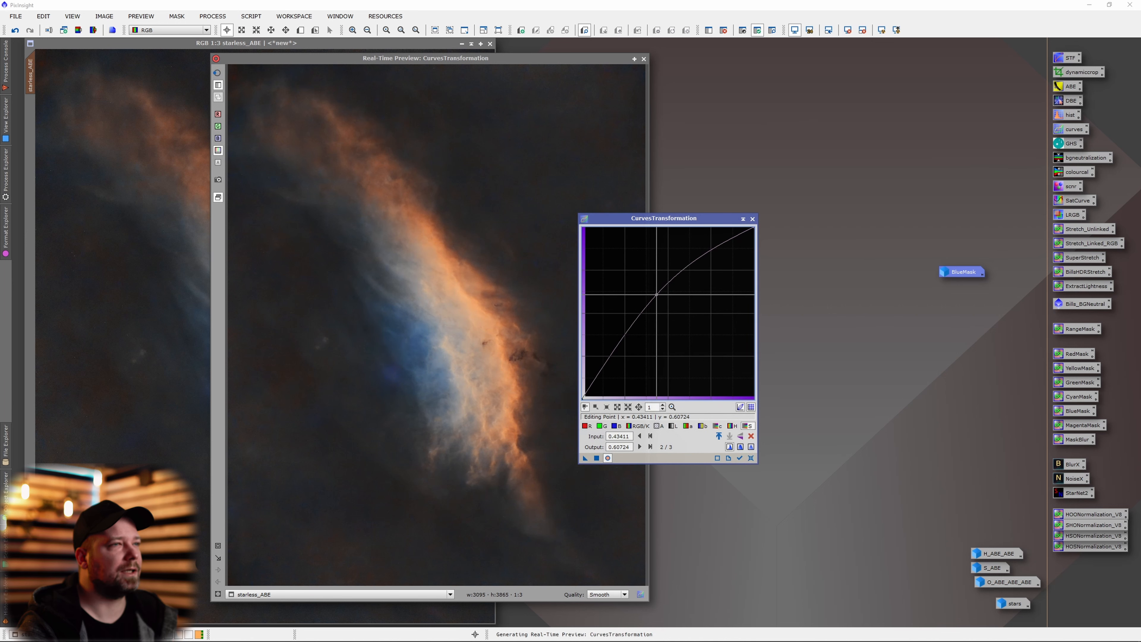
left_click(717, 426)
left_click(661, 296)
Step: Shape the RGB/K curve into an S-curve with a raised upper-midtone point and a shadow point at 0.11111 lowered to 0.08269
left_click_drag(661, 296, 686, 283)
left_click(638, 425)
left_click_drag(602, 376, 600, 385)
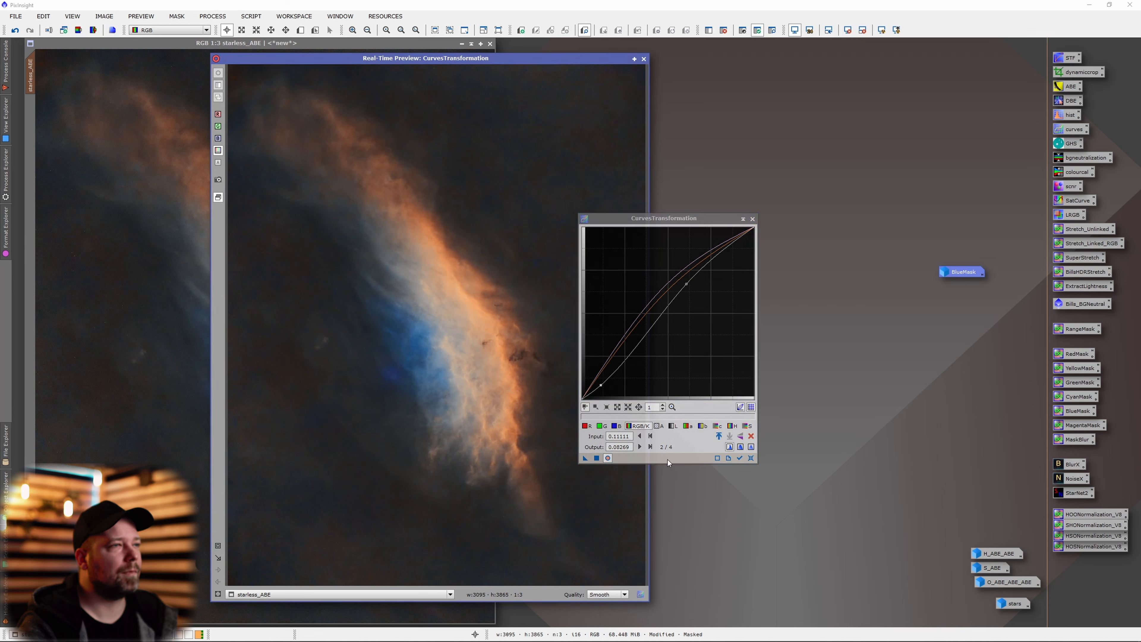
Step: Apply the curves to starless_ABE, reset CurvesTransformation, and close it together with the real-time preview
left_click(596, 457)
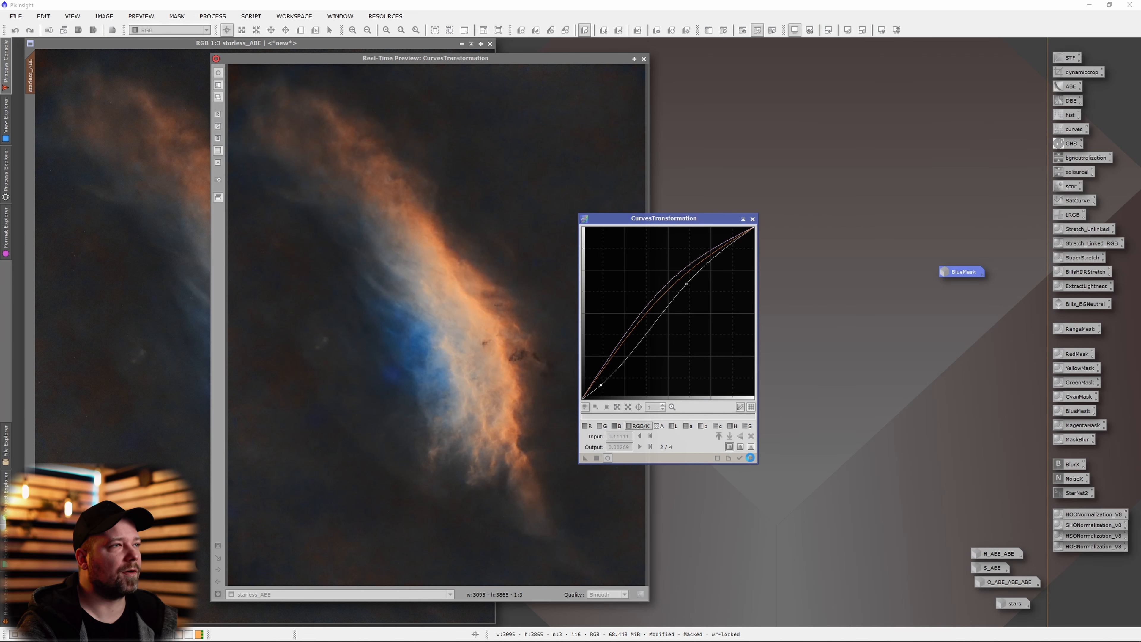
left_click(750, 458)
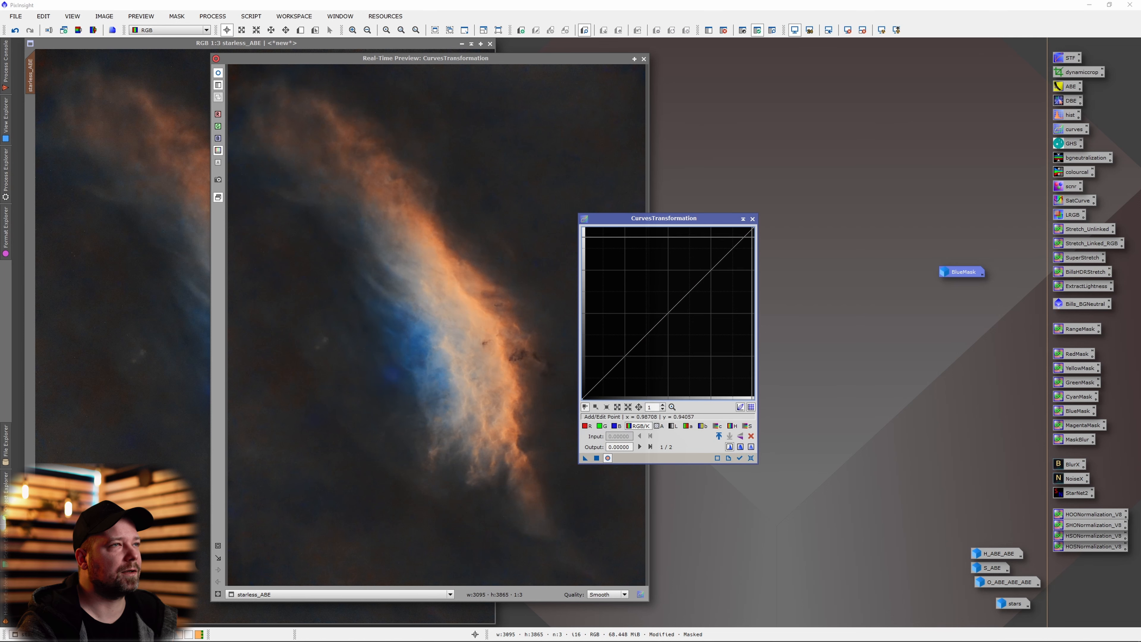
left_click(752, 219)
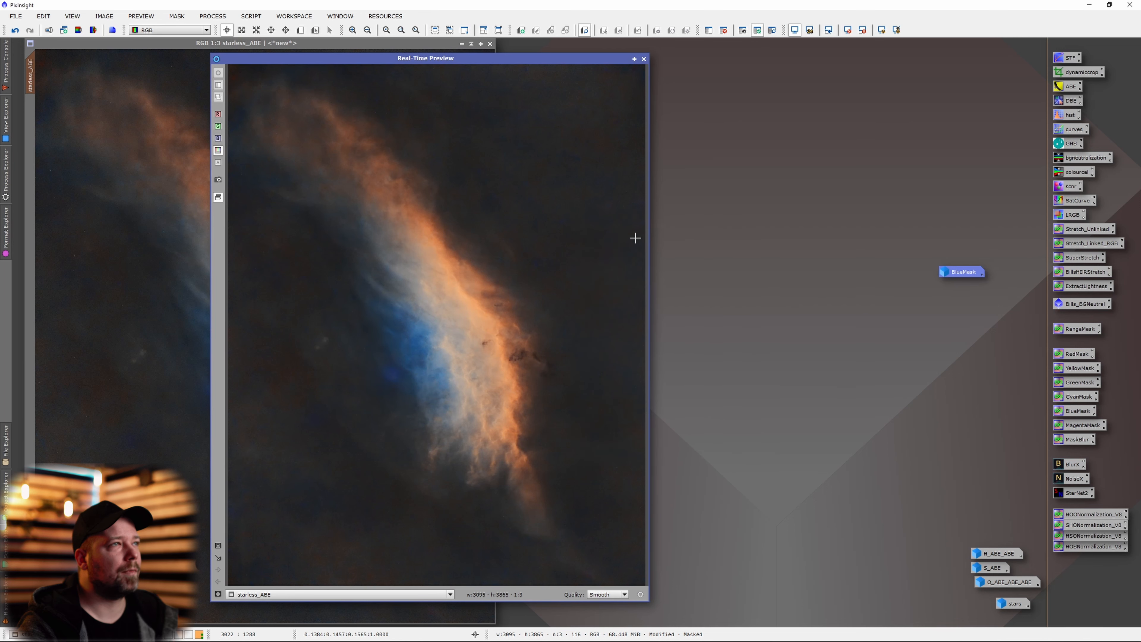
left_click(644, 59)
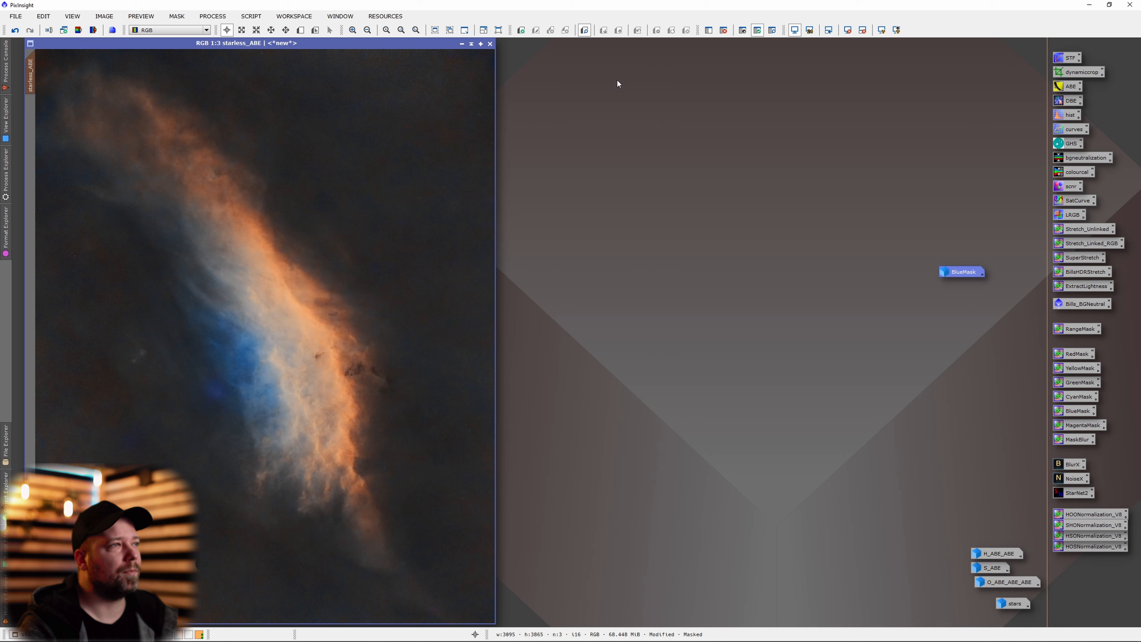
Step: Remove the mask from starless_ABE and run the DarkStructureEnhance script on it with an amount of 0.16
scroll(419, 236, "down", 1)
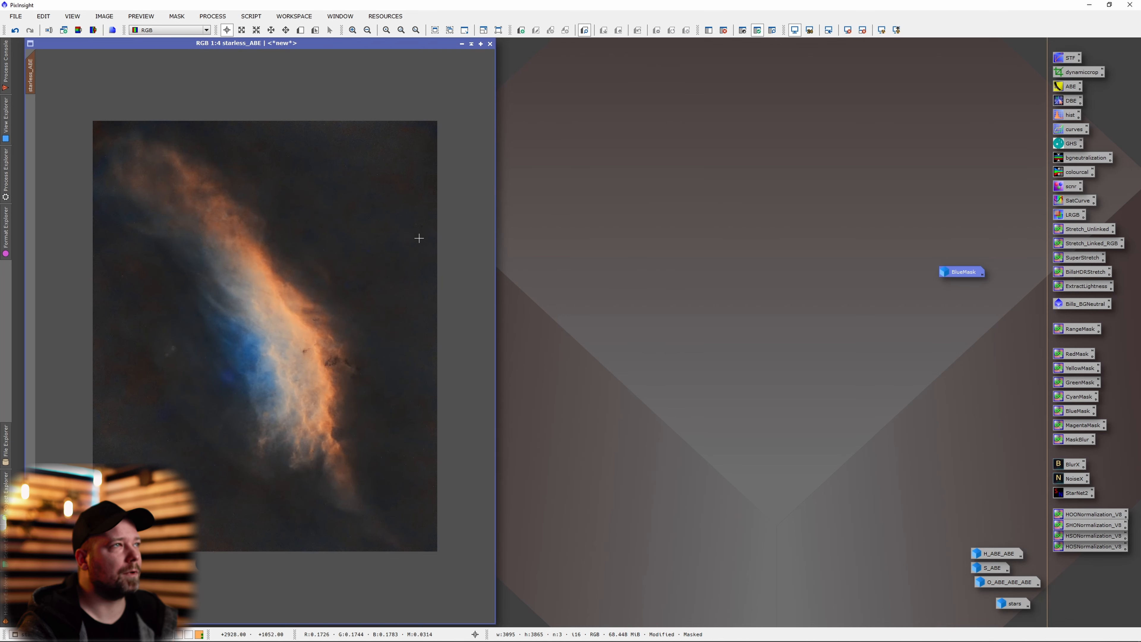
left_click(251, 16)
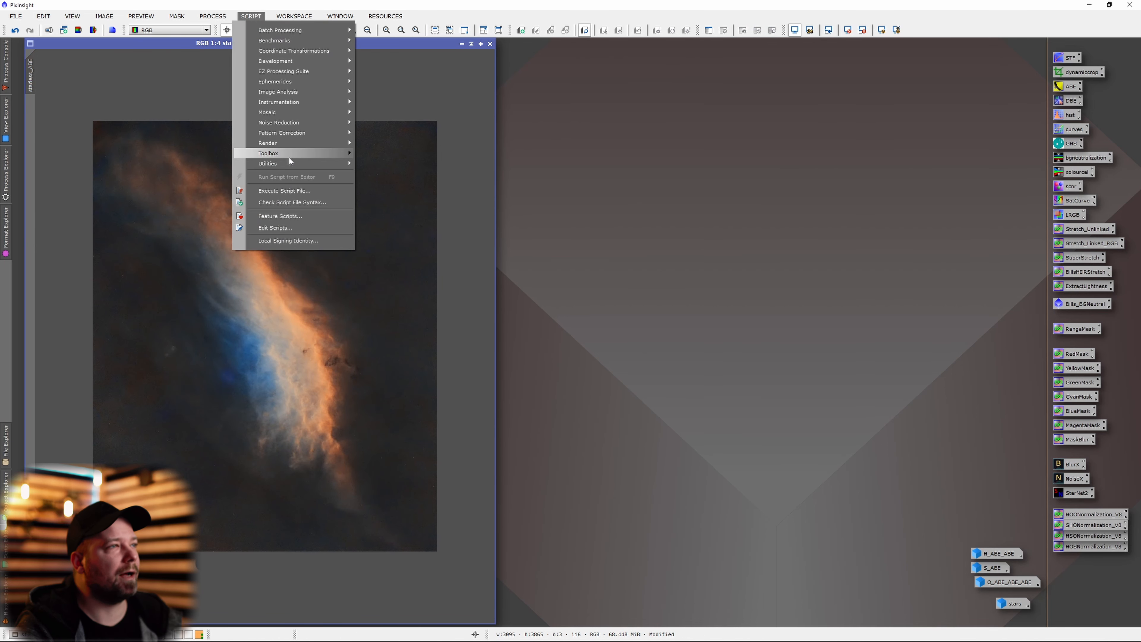
mouse_move(297, 163)
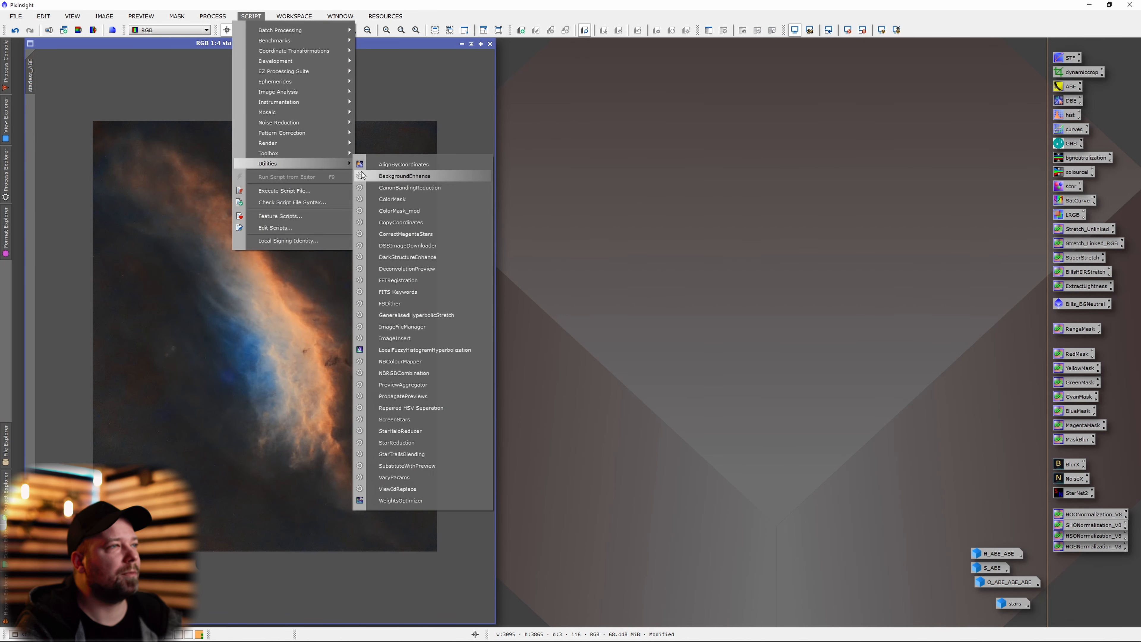
left_click(457, 259)
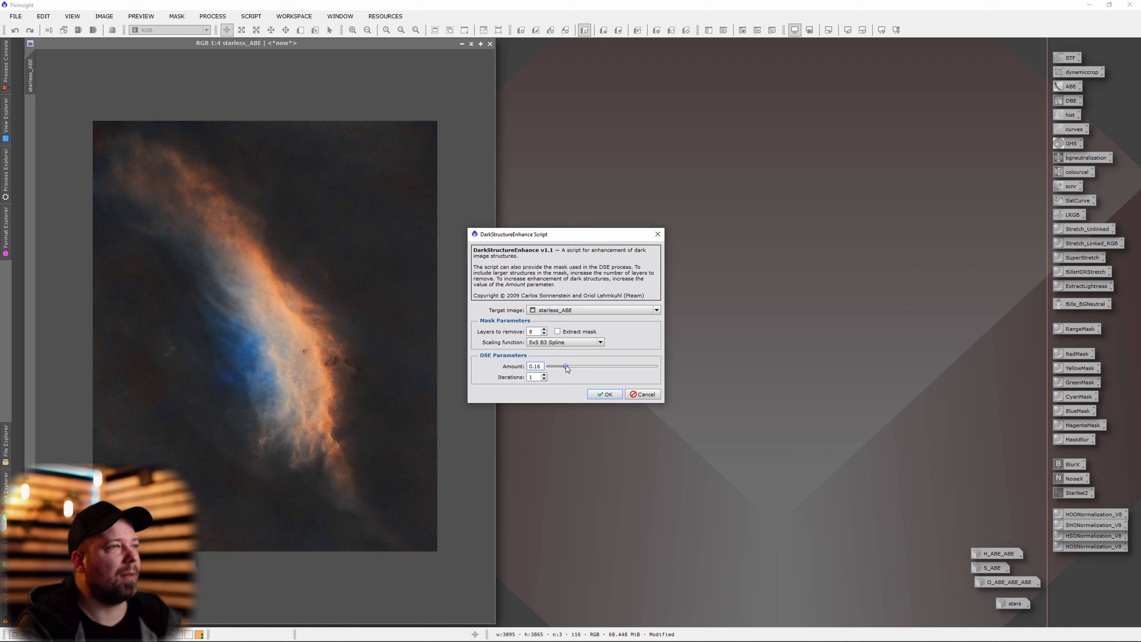
left_click(605, 394)
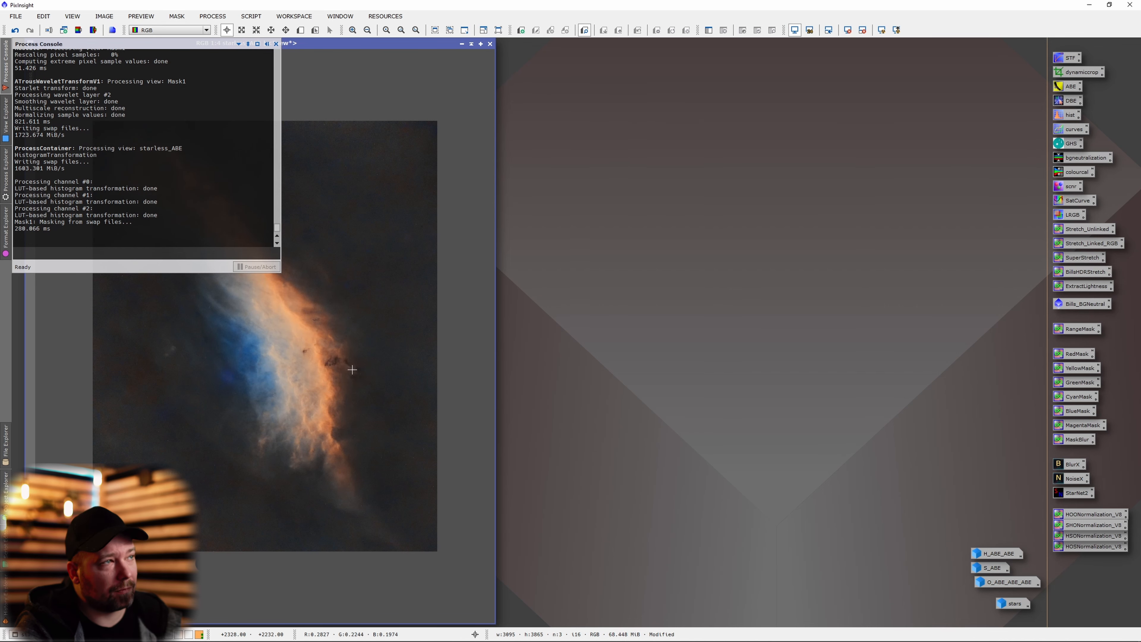
Step: Compare the nebula before and after the dark structure enhancement by undoing and redoing the script
scroll(350, 368, "up", 2)
scroll(349, 369, "down", 1)
right_click(411, 395)
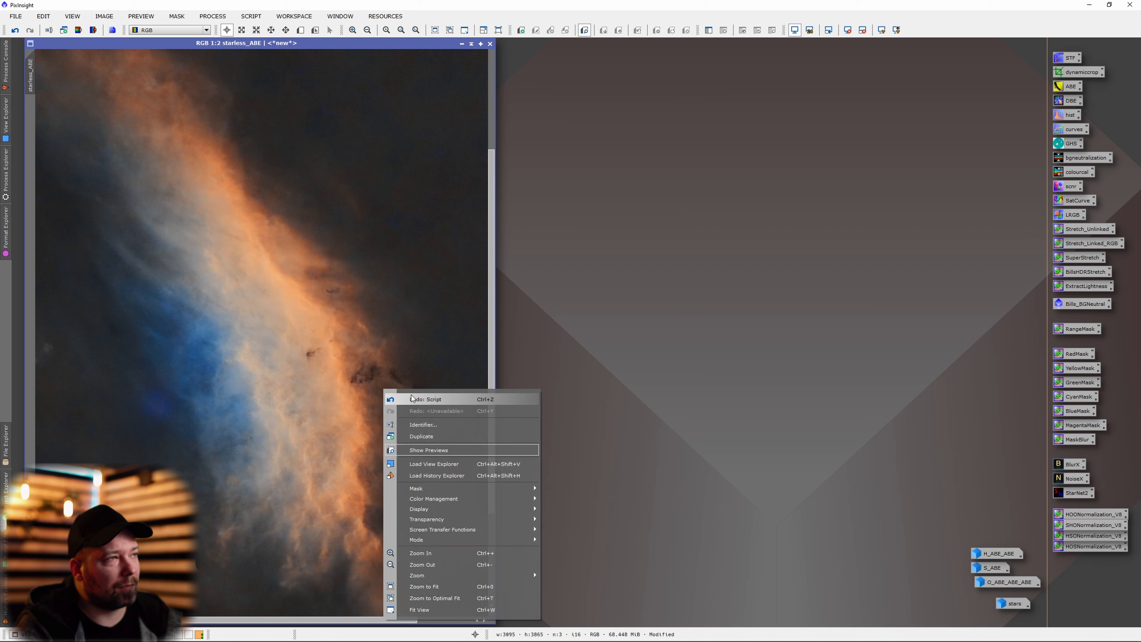
left_click(417, 399)
right_click(390, 399)
left_click(446, 408)
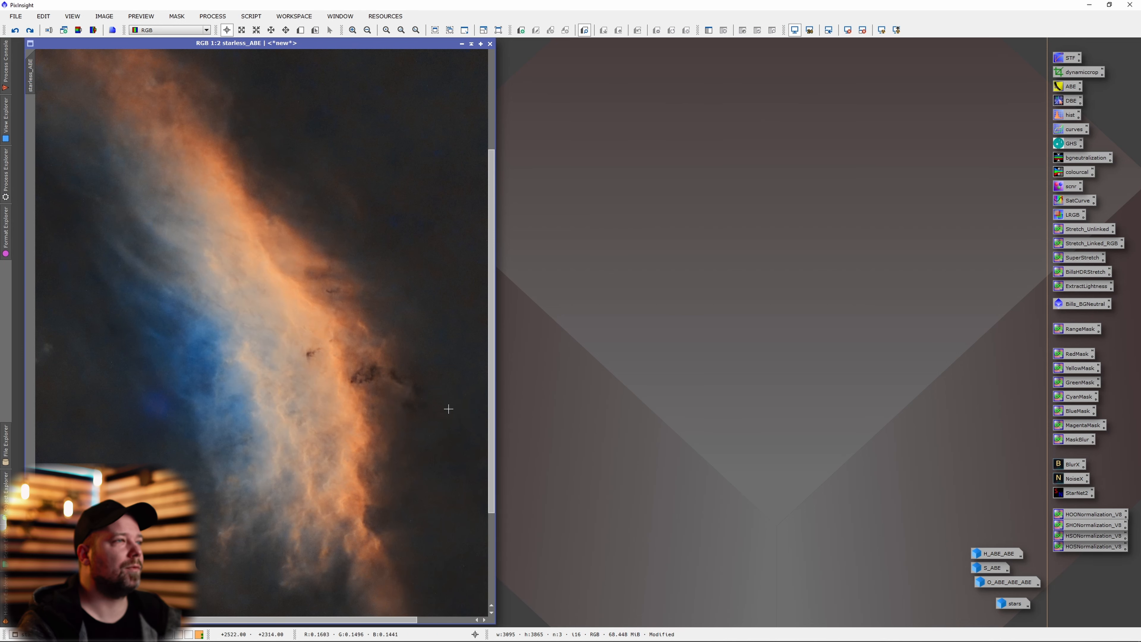
scroll(436, 378, "down", 1)
scroll(436, 378, "down", 1)
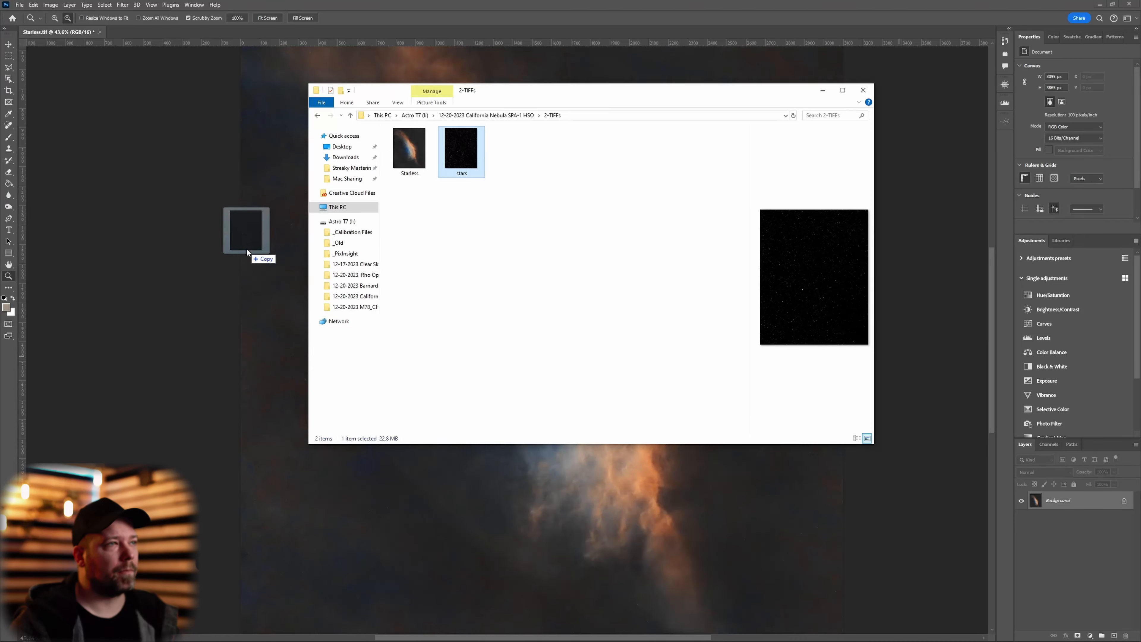
Step: In Photoshop, place the stars TIFF as a layer above the Starless image and set its blend mode to Screen
left_click_drag(246, 252, 247, 252)
key("Return")
key("z")
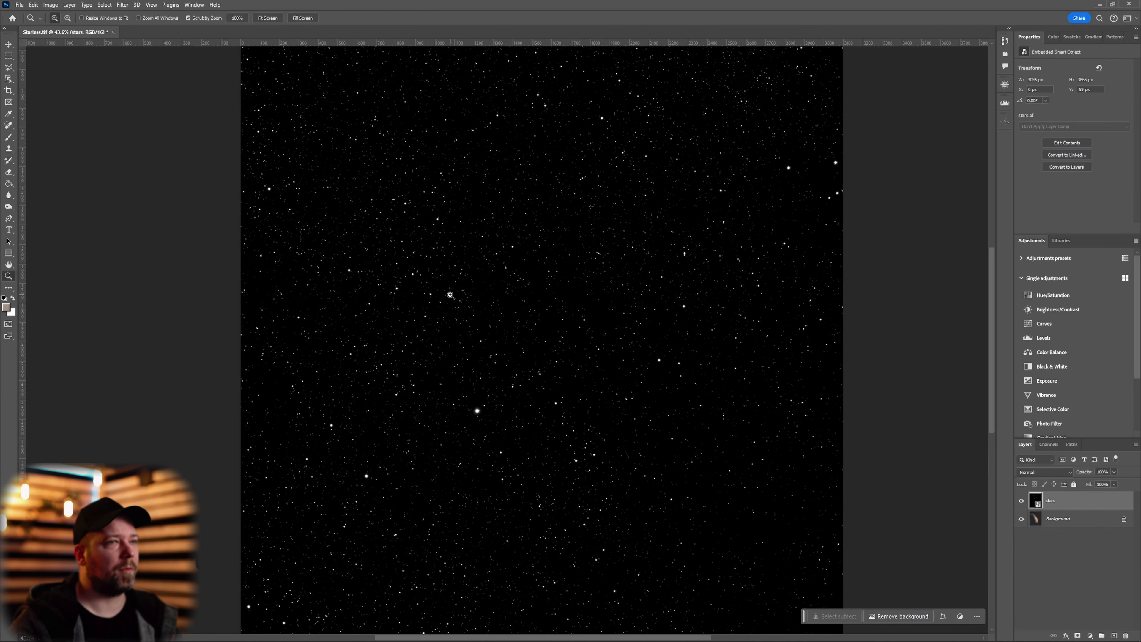
mouse_move(476, 413)
left_mouse_down()
mouse_move(533, 421)
mouse_move(470, 412)
left_mouse_up()
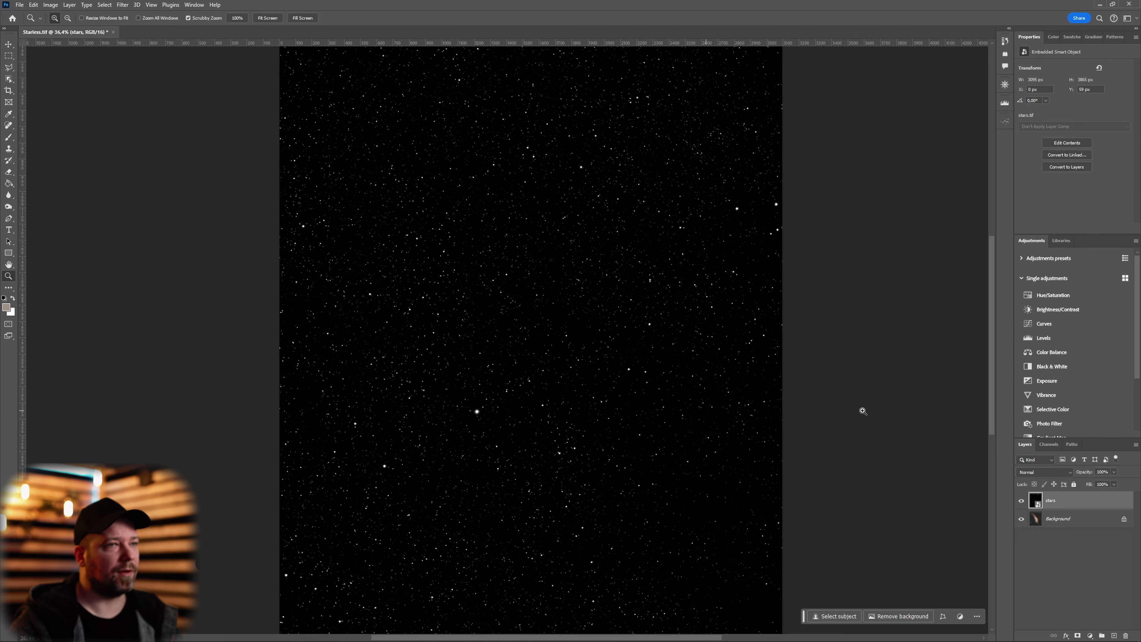
left_click(1031, 472)
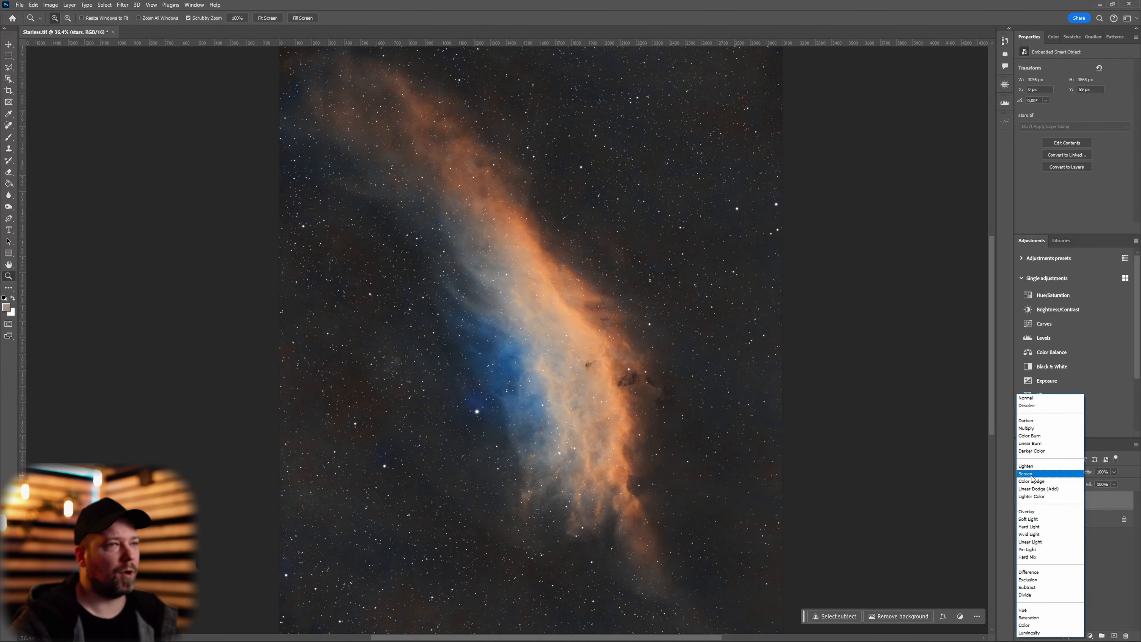
left_click(1032, 476)
left_click_drag(517, 414, 485, 407)
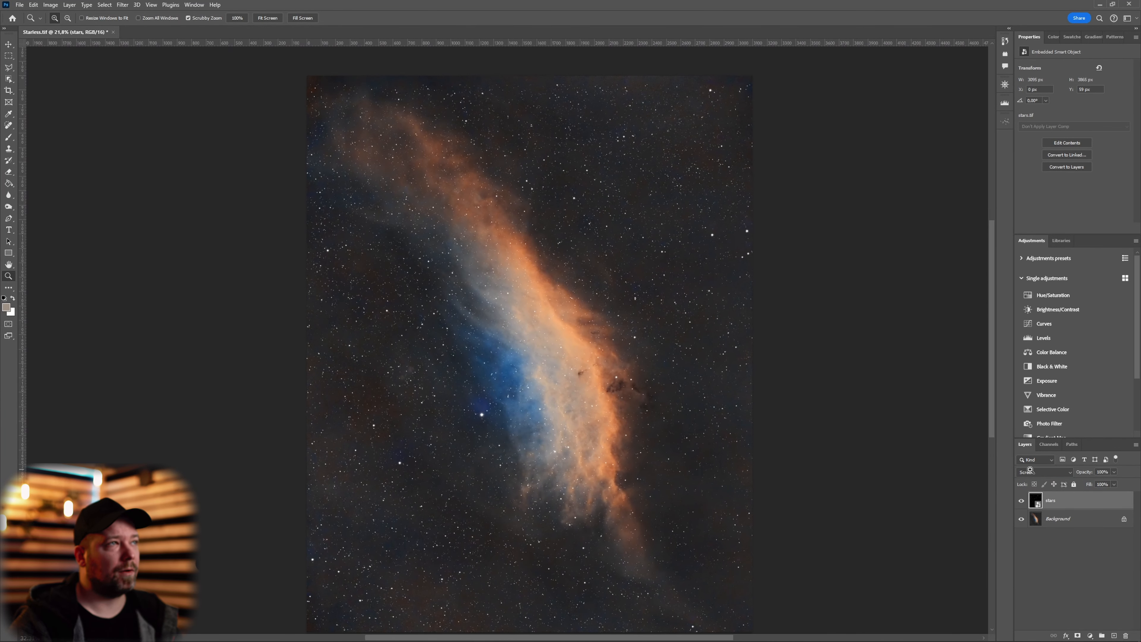
Step: Unlock the Background layer, duplicate it and hide the stars layer
left_click(1124, 518)
key("ctrl+j")
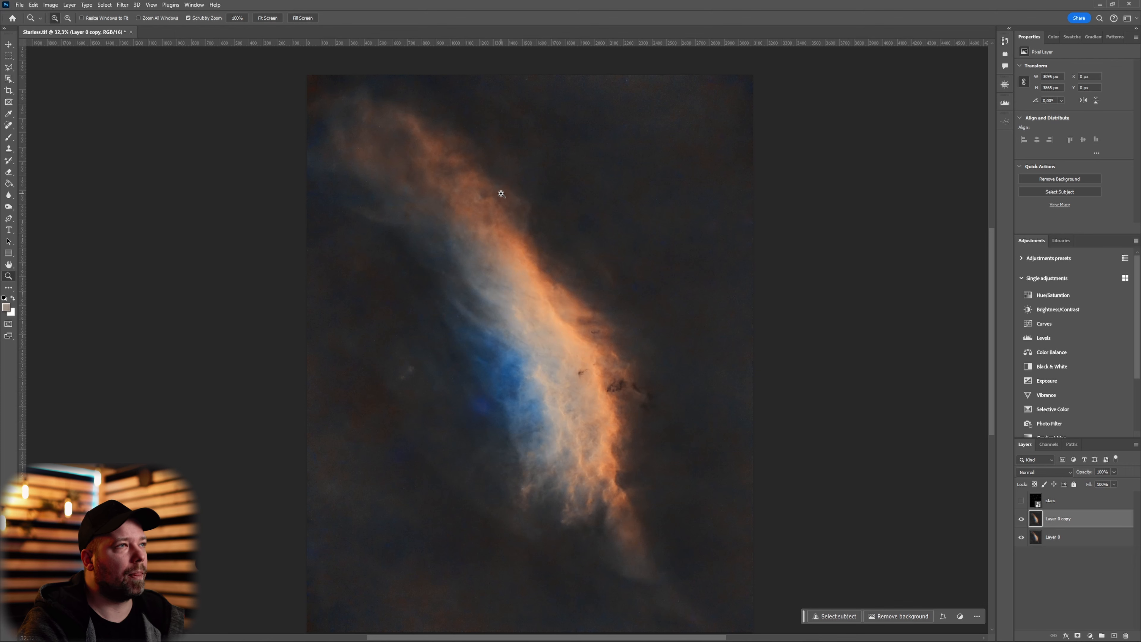
Step: Denoise the copied layer with the Camera Raw Filter, using Noise Reduction 58 and Color Noise Reduction 100, checking before and after
key("ctrl+shift+a")
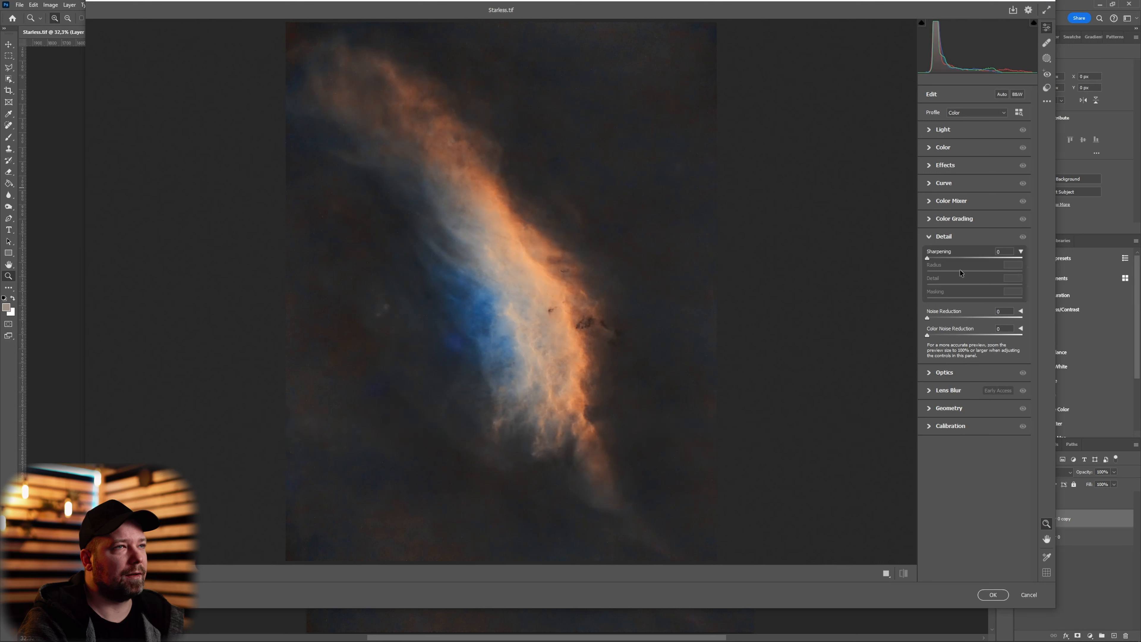
left_click_drag(944, 317, 993, 320)
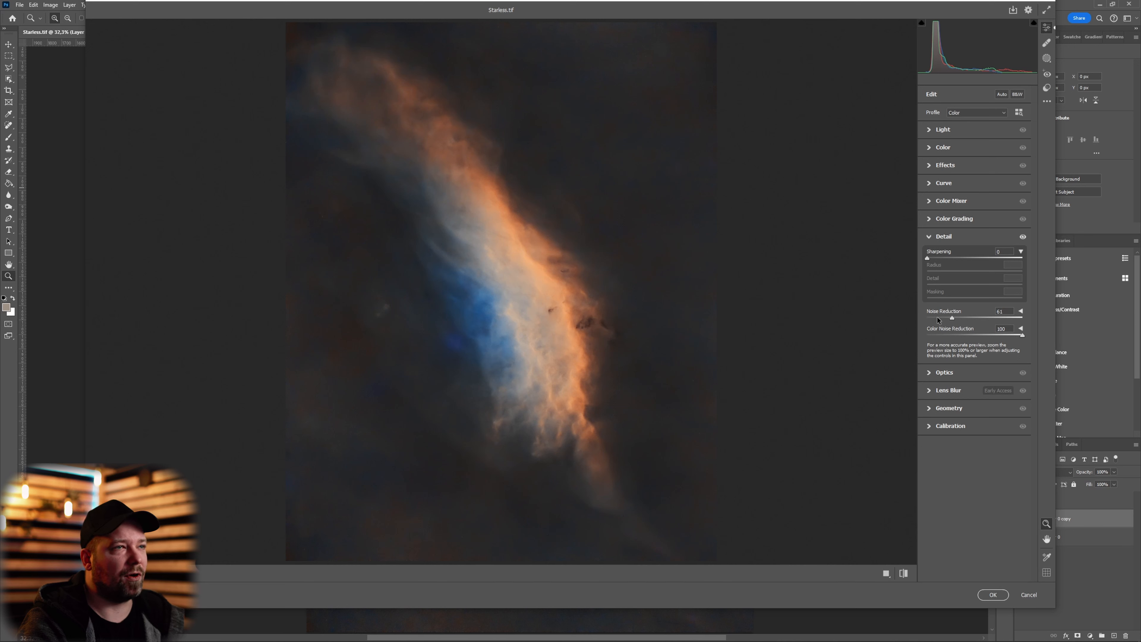
left_click(662, 346)
left_click(904, 573)
left_click(904, 573)
left_click(904, 573)
left_click(904, 573)
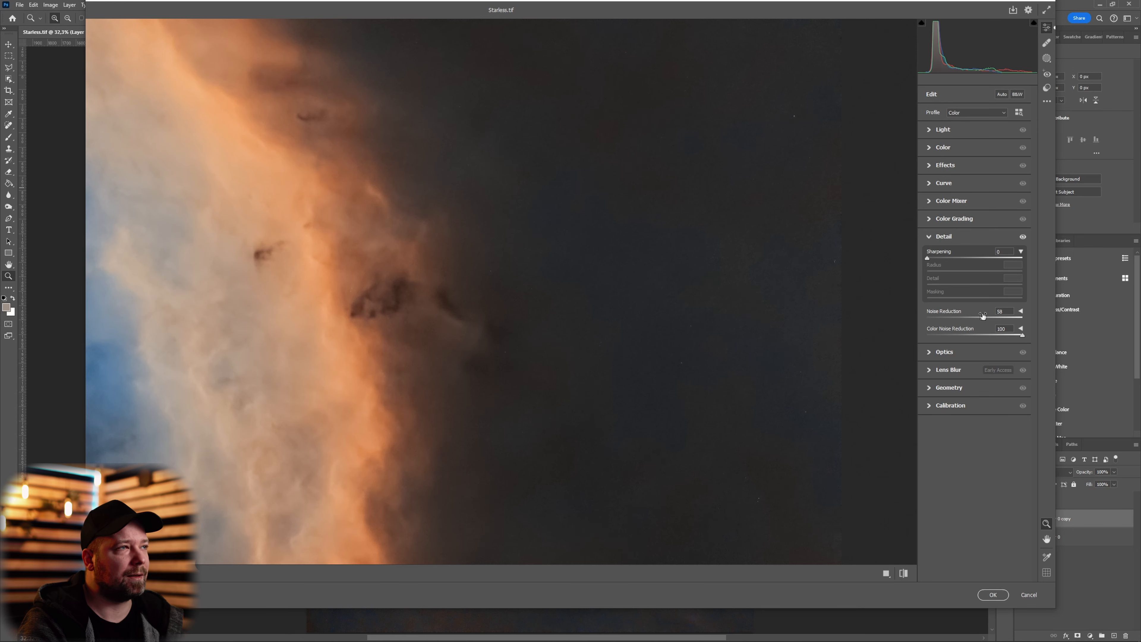
left_click(994, 595)
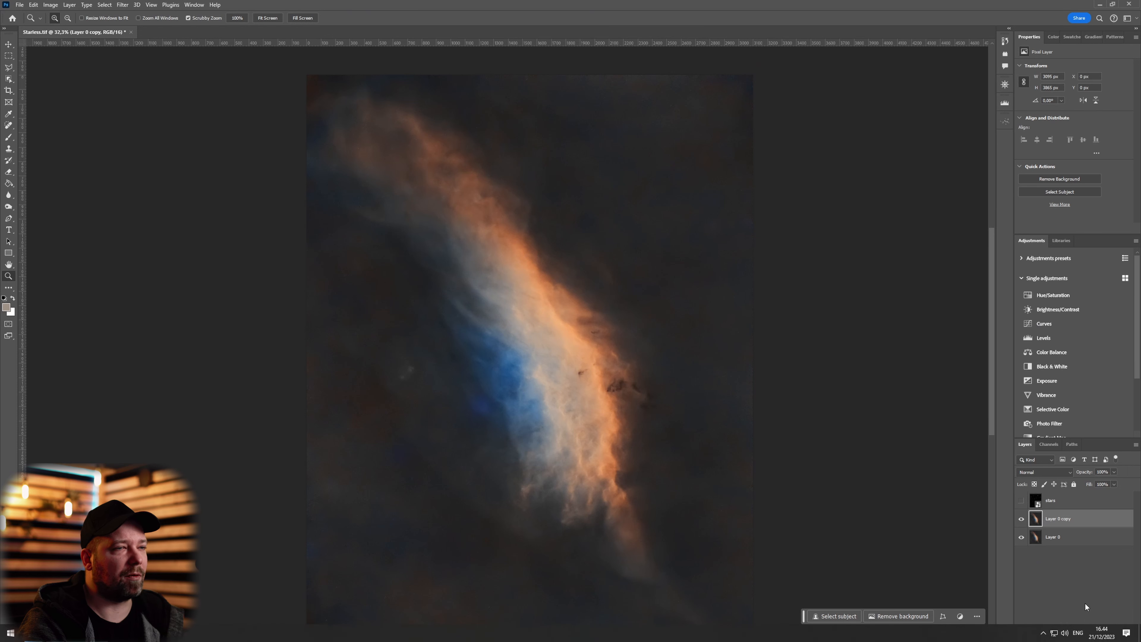
Step: Add a black mask to Layer 0 copy and paint white with a large soft brush over the background around the nebula
left_click(1077, 635, "alt")
key("b")
left_click_drag(238, 21, 230, 16)
left_click_drag(659, 118, 676, 121, "alt")
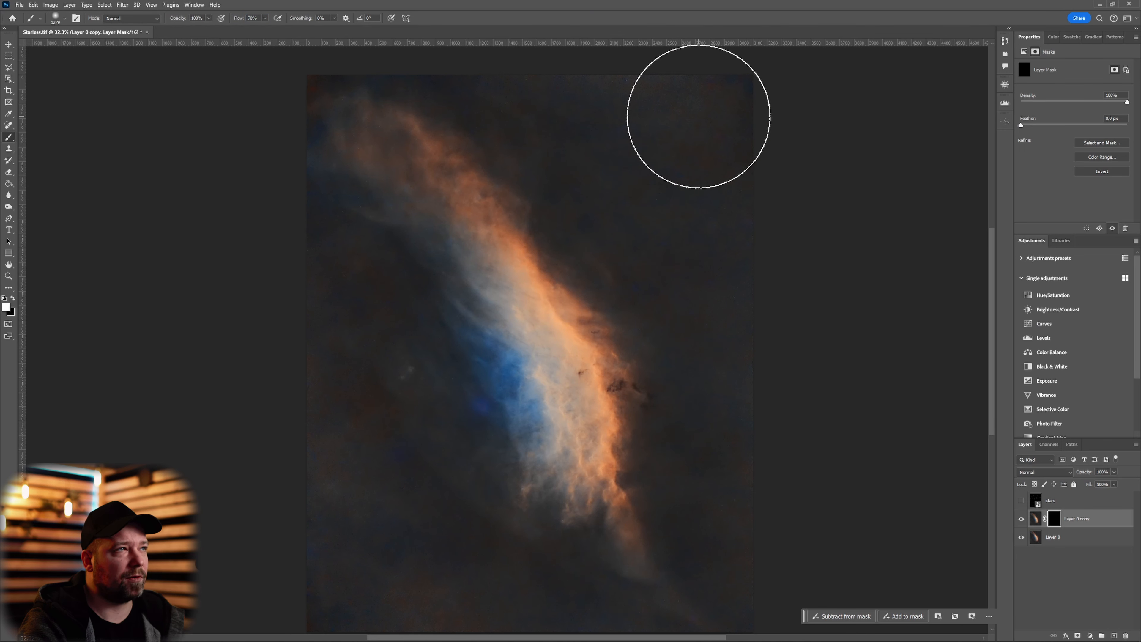
mouse_move(797, 282)
left_mouse_down()
mouse_move(782, 315)
mouse_move(806, 600)
mouse_move(781, 546)
left_mouse_up()
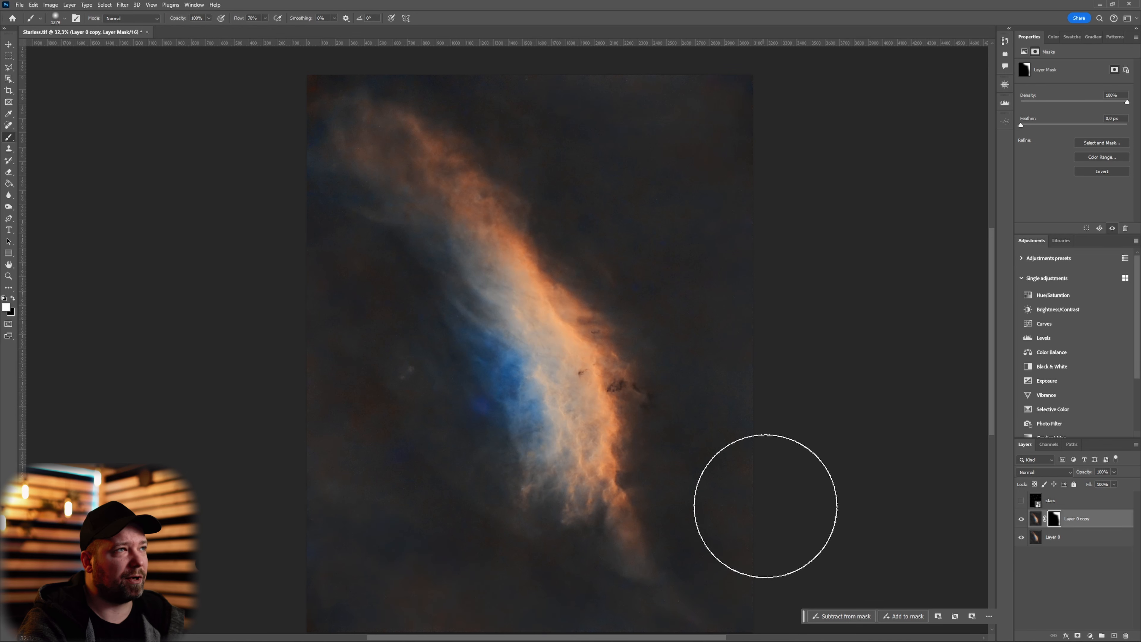
mouse_move(750, 299)
left_mouse_down()
mouse_move(759, 306)
mouse_move(767, 292)
left_mouse_up()
key("x")
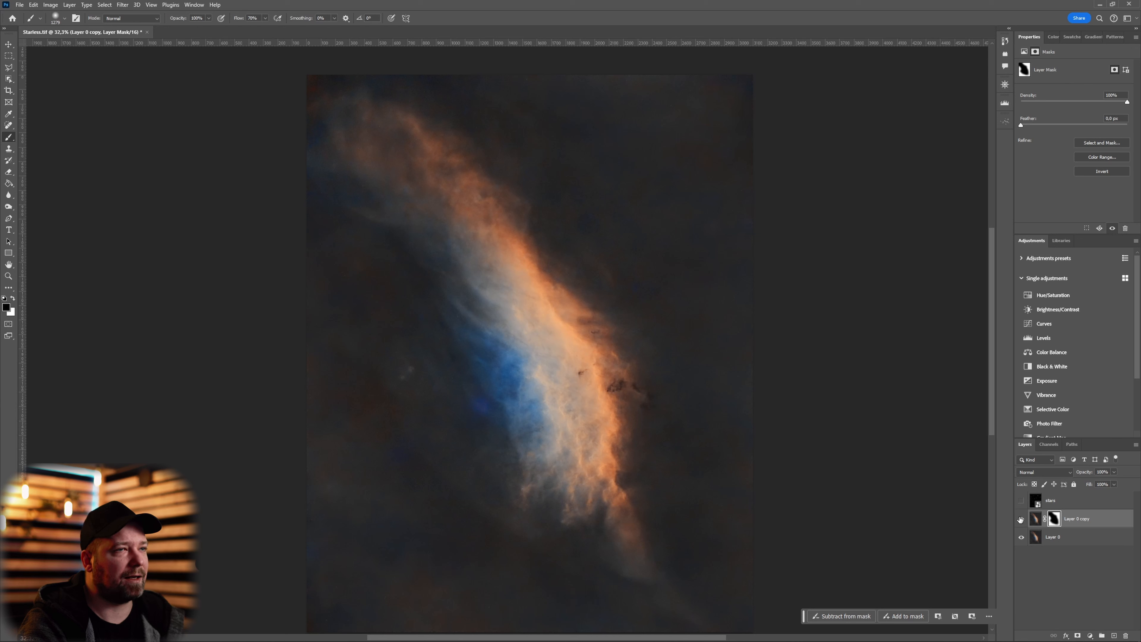
Step: Stamp the visible layers into a new layer and duplicate that layer
key("ctrl+shift+alt+e")
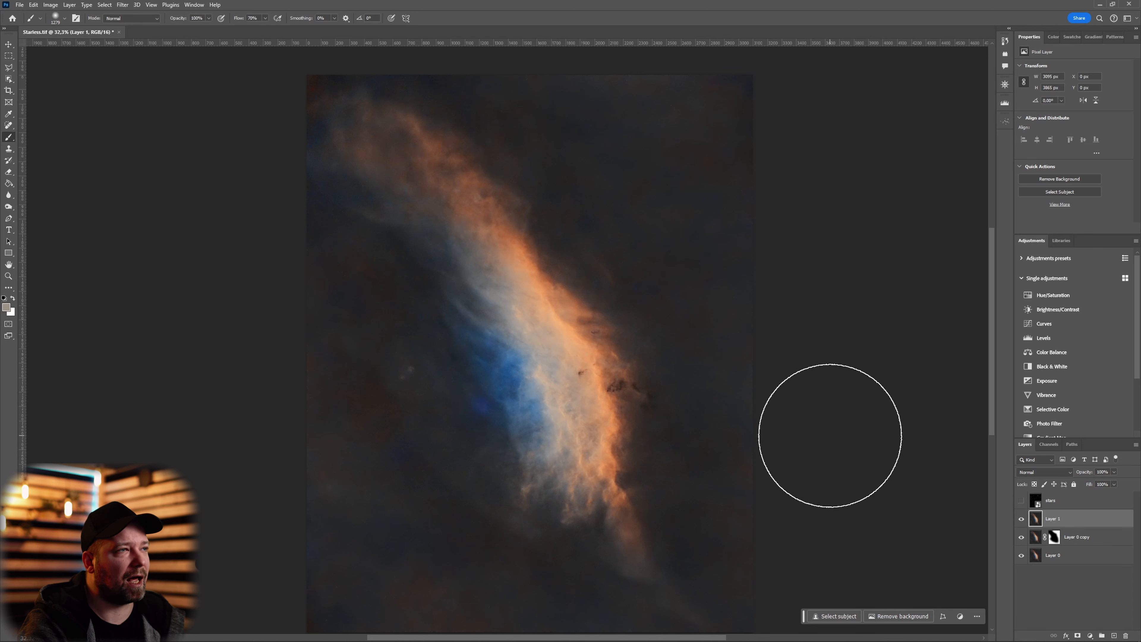
key("ctrl+j")
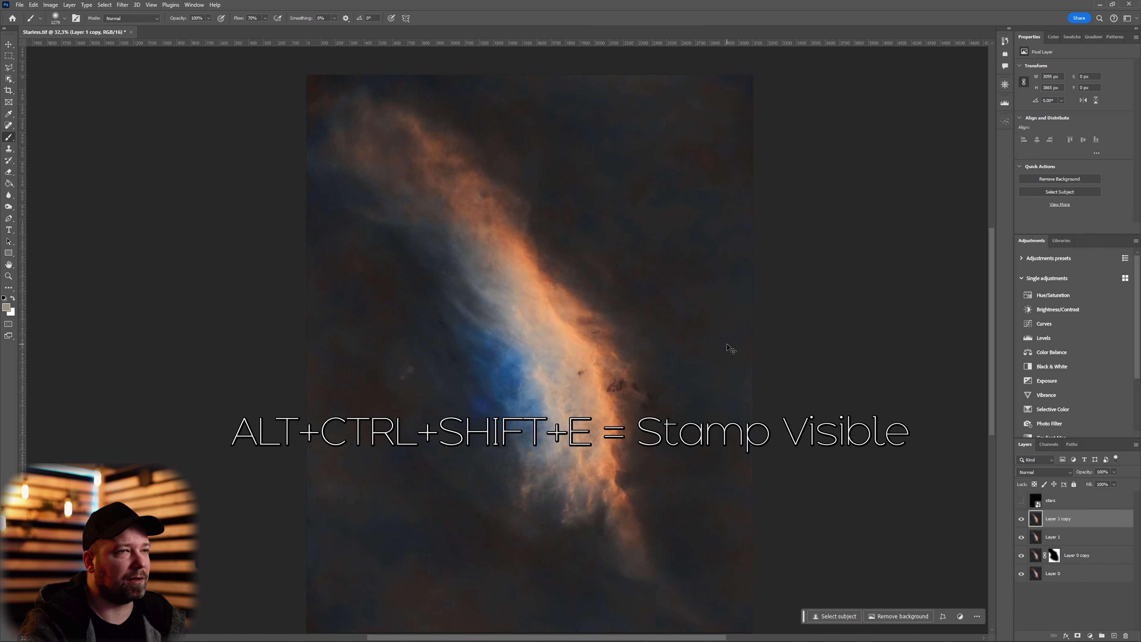
Step: In the Camera Raw Filter's Color Mixer, set the saturation of Oranges to +29 and Reds to +6
key("shift+ctrl+a")
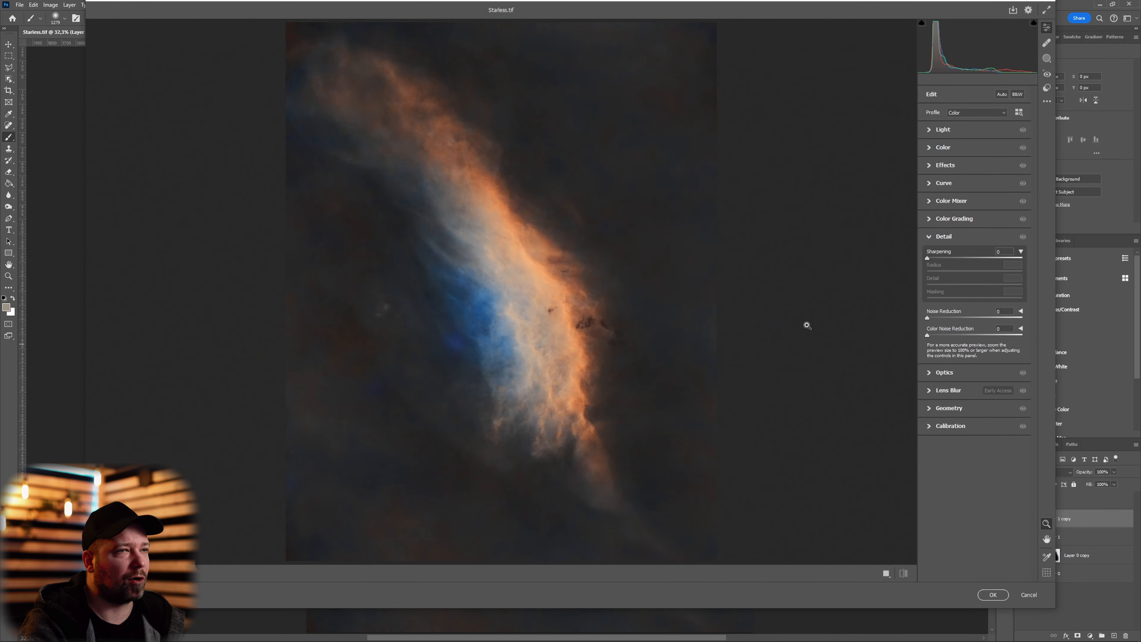
left_click(955, 200)
left_click(955, 183)
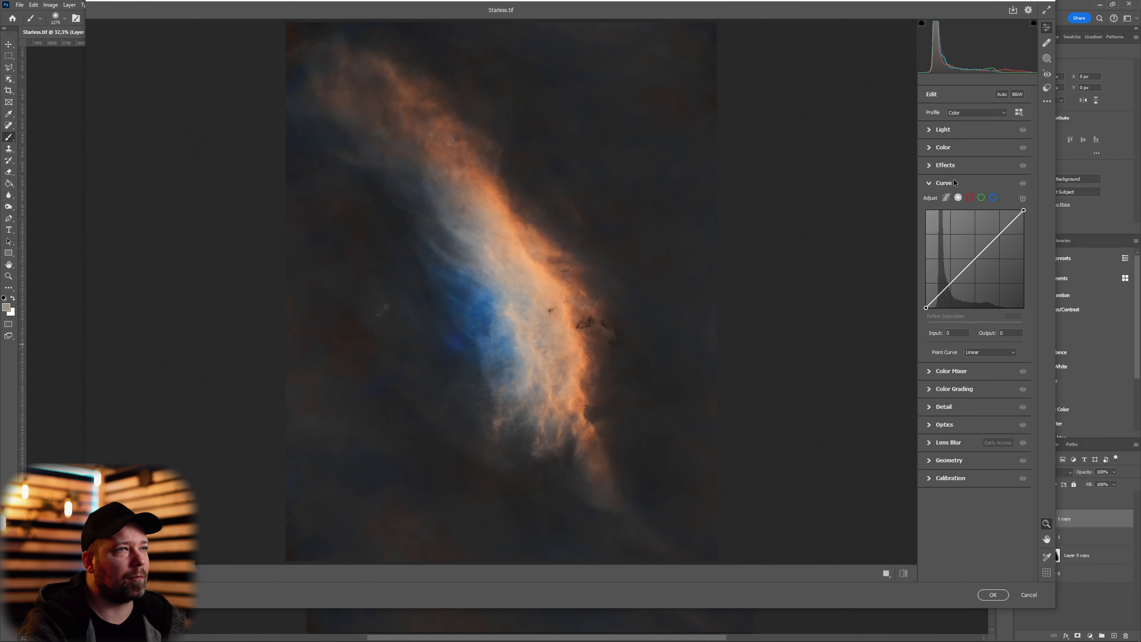
left_click(953, 372)
left_click(951, 243)
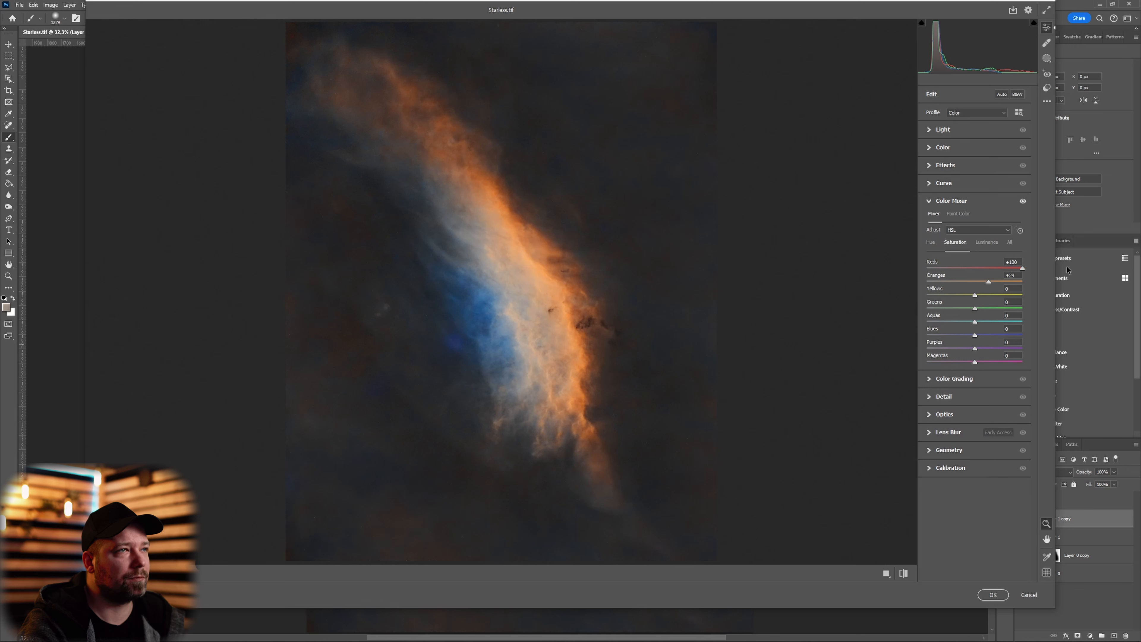
left_click_drag(987, 280, 976, 279)
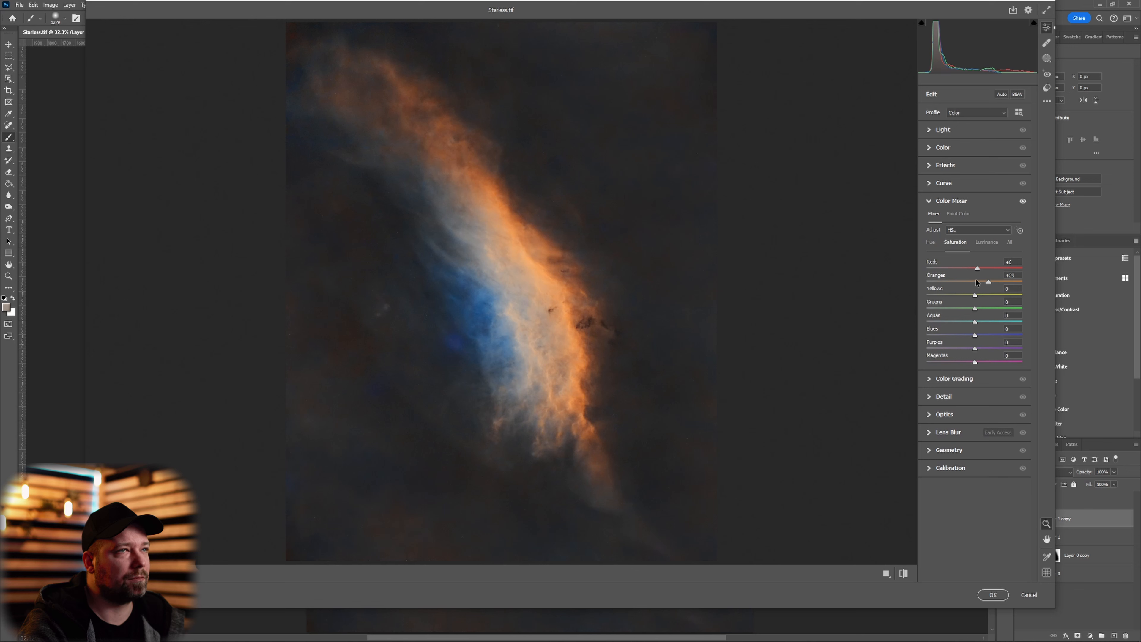
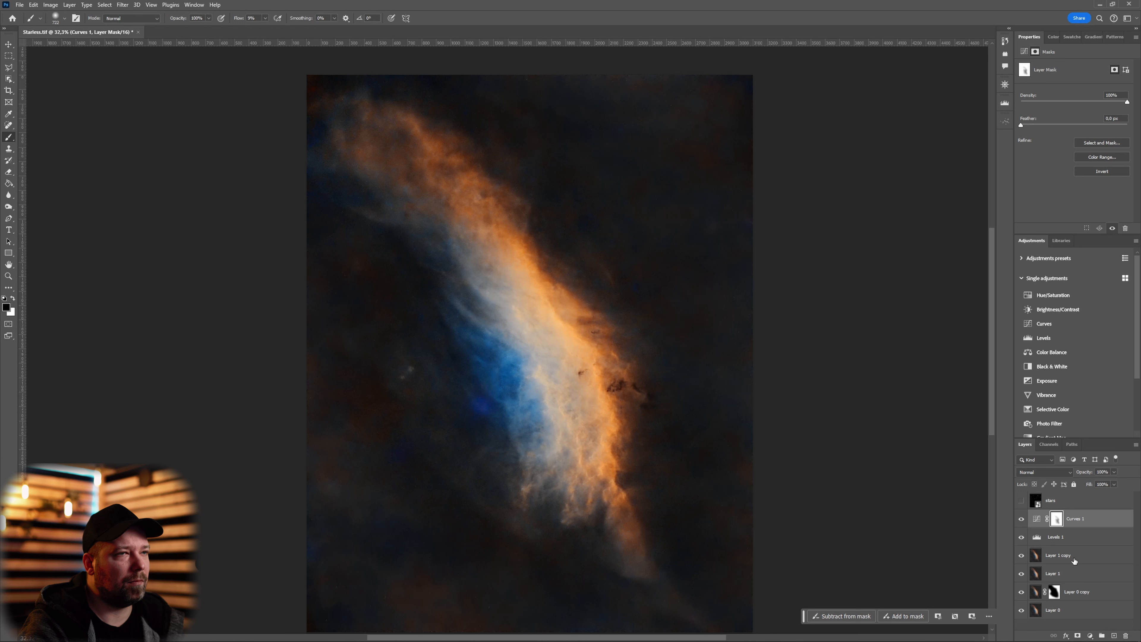
Step: Stamp the starless layers into a new layer, show the stars layer and stamp everything visible into a new top layer
key("ctrl+shift+alt+e")
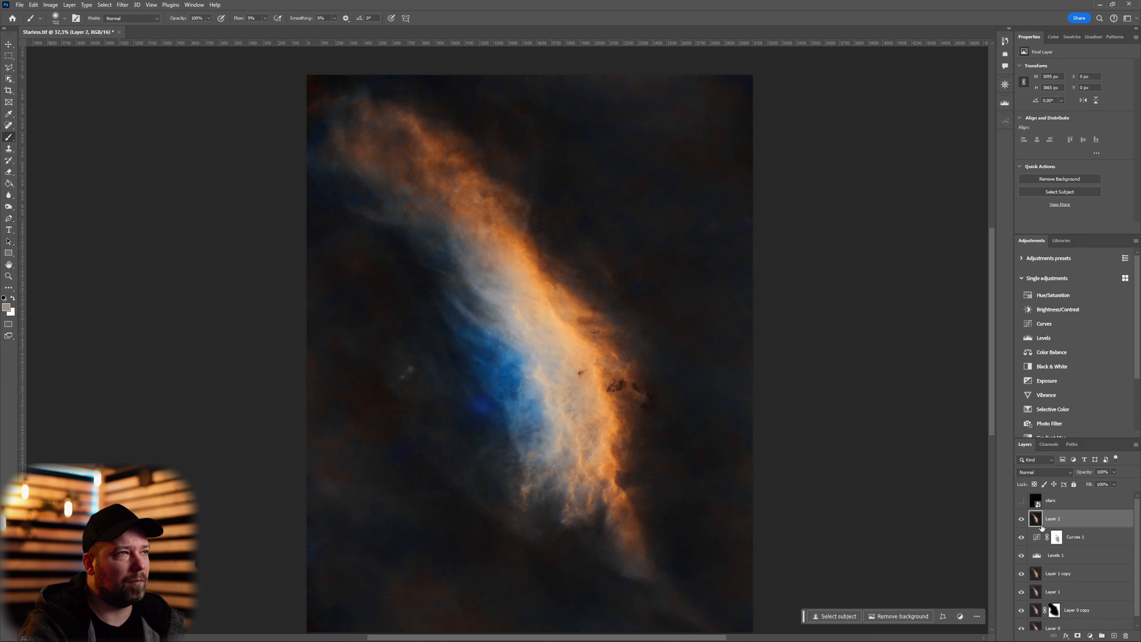
left_click(1022, 501)
left_click(1071, 508)
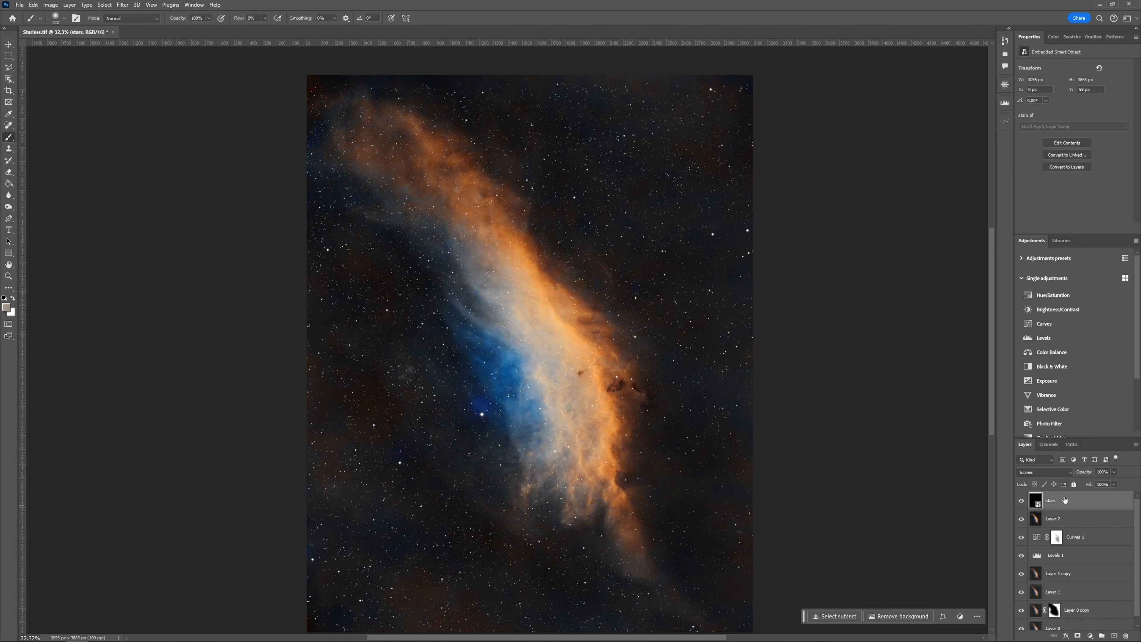
key("ctrl+shift+alt+e")
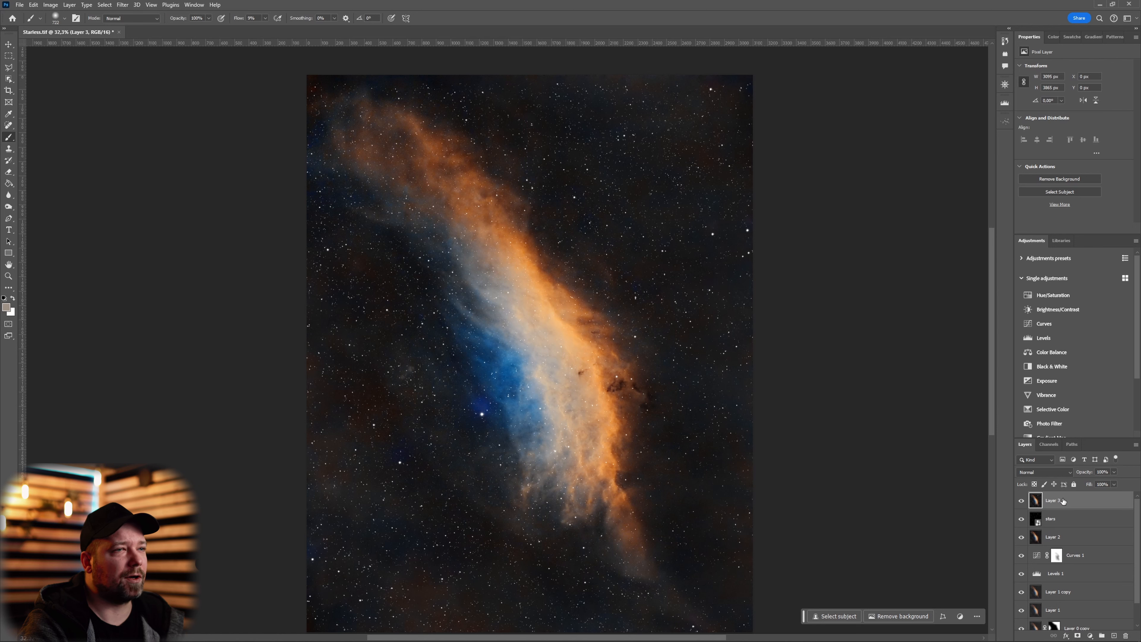
Step: Save the layered document as a TIFF named Merged in the 2-TIFFs folder with no image compression
key("ctrl+shift+s")
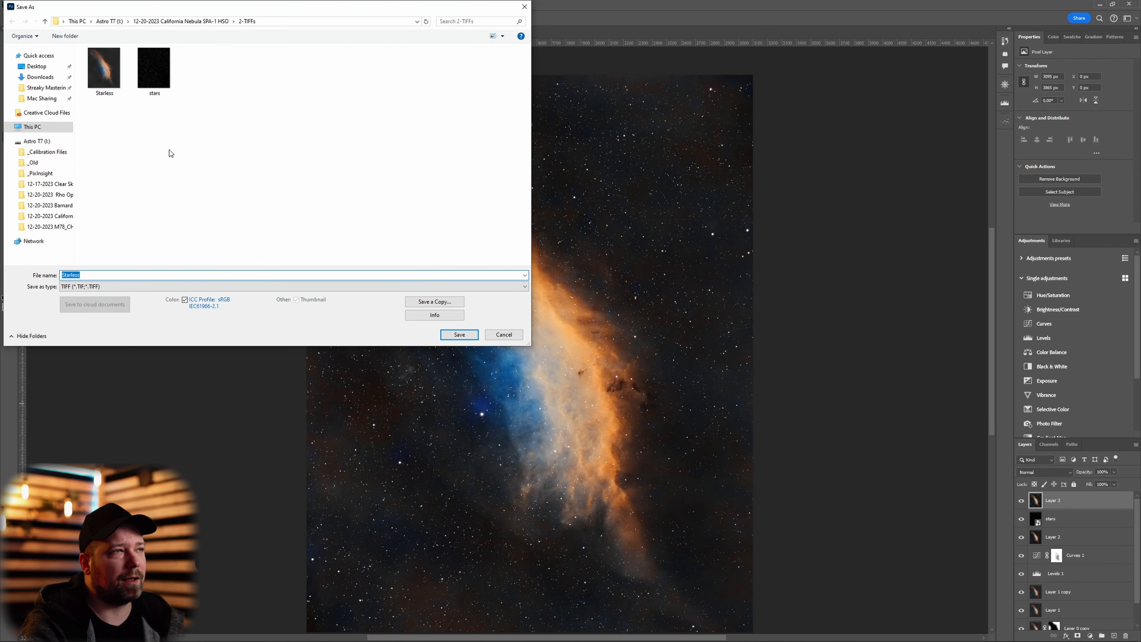
type("Merg")
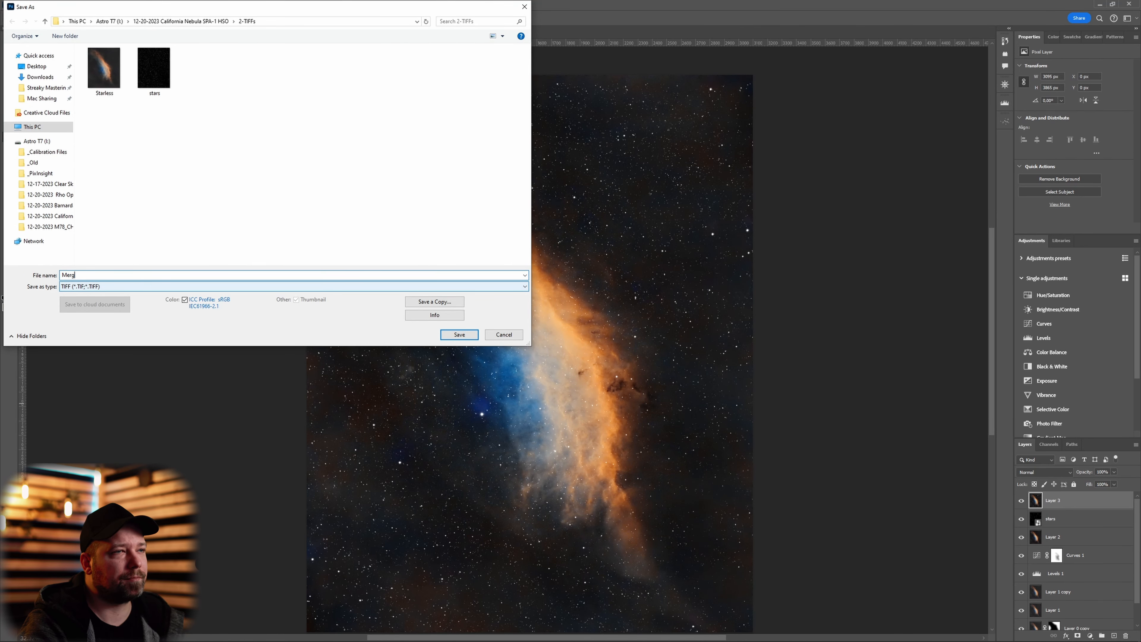
key("Return")
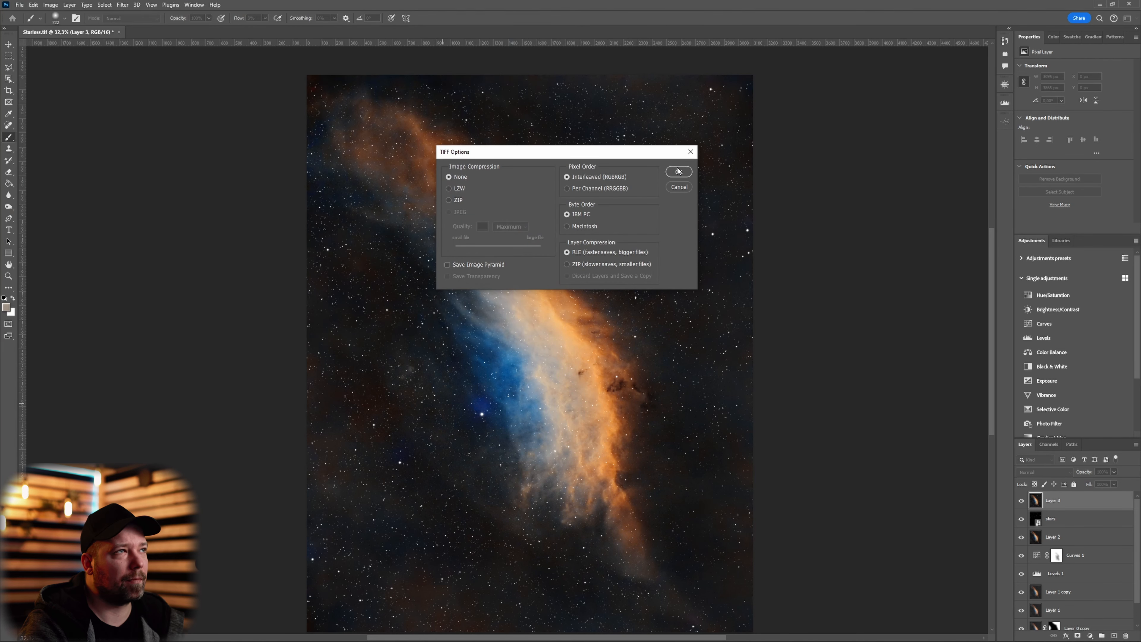
left_click(679, 171)
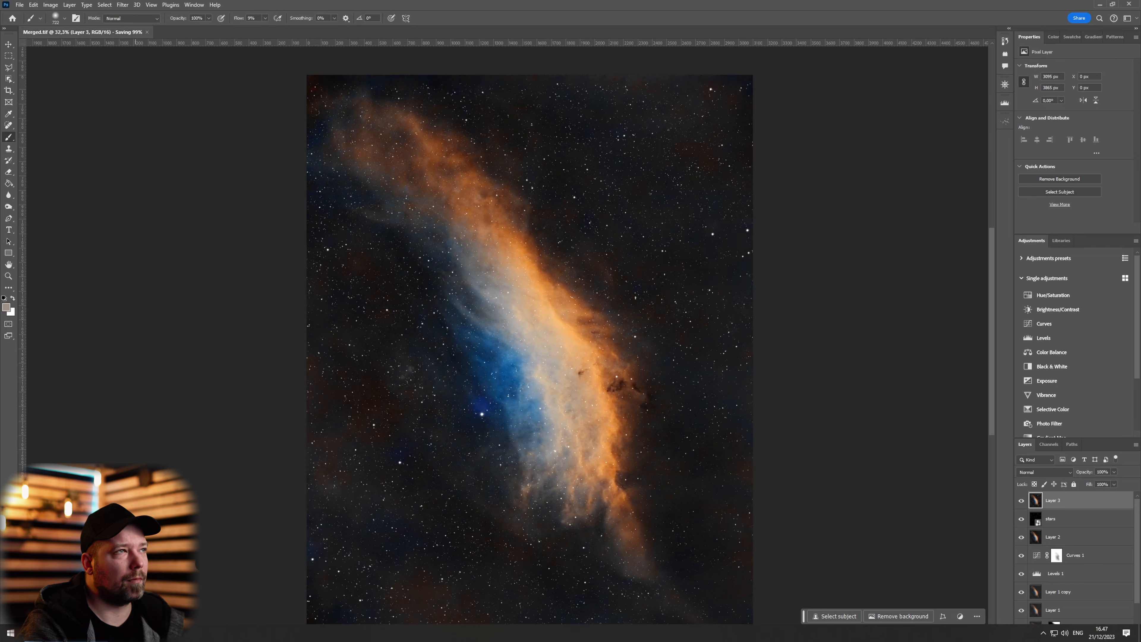
Step: Switch to PixInsight, minimize the stars and starless_ABE images and open Merged.tif from the 2-TIFFs folder
key("alt+Tab")
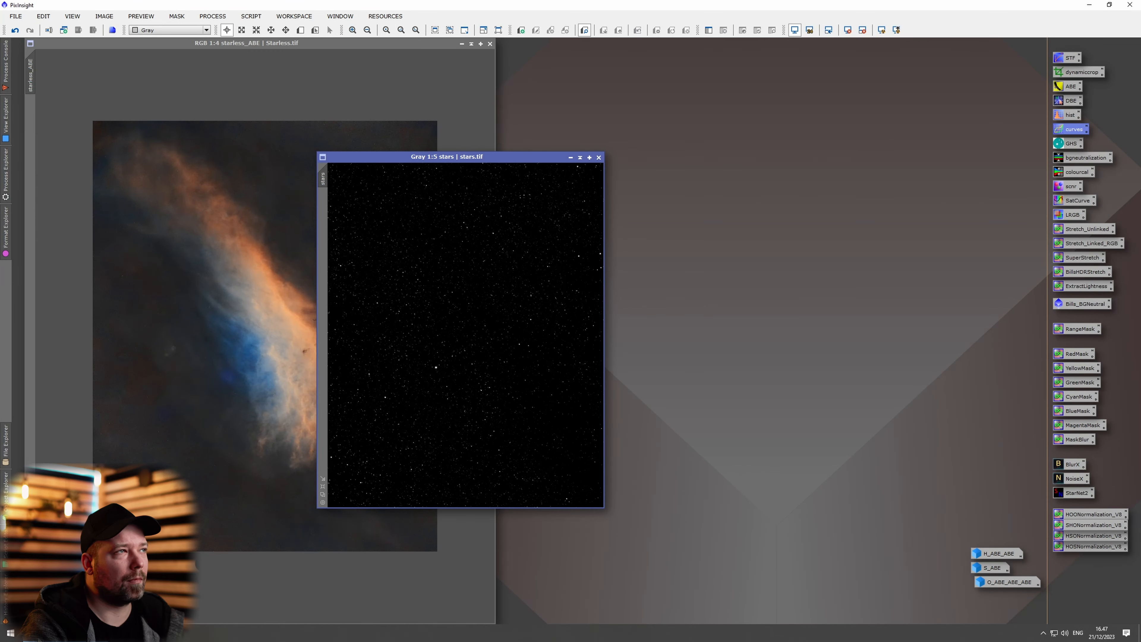
left_click(569, 158)
left_click(462, 43)
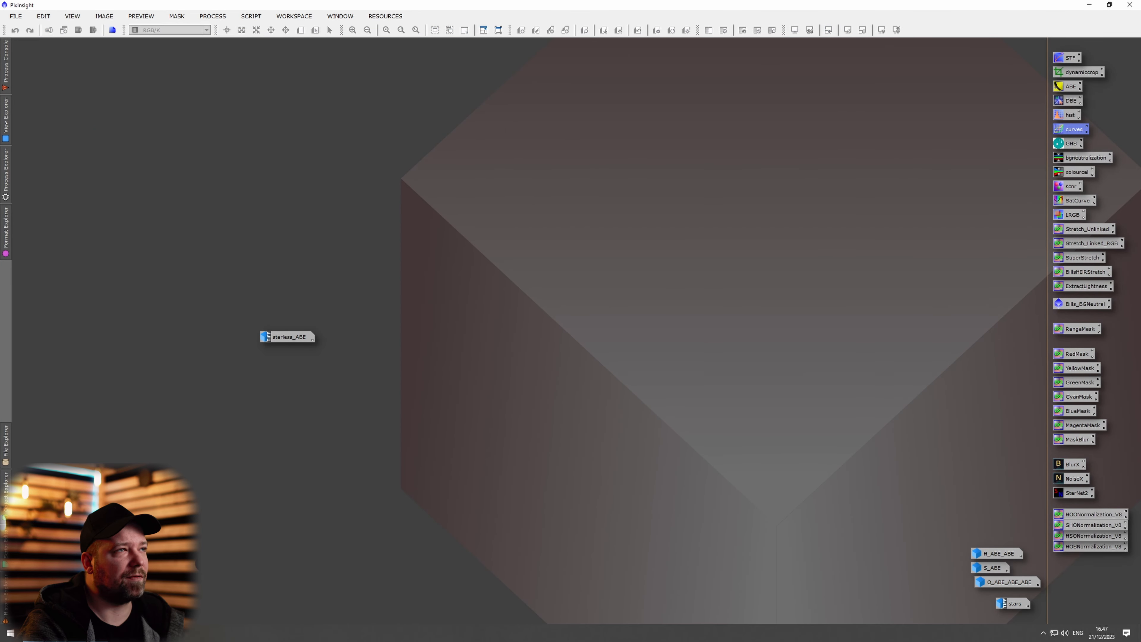
key("alt+Tab")
left_click_drag(512, 152, 204, 245)
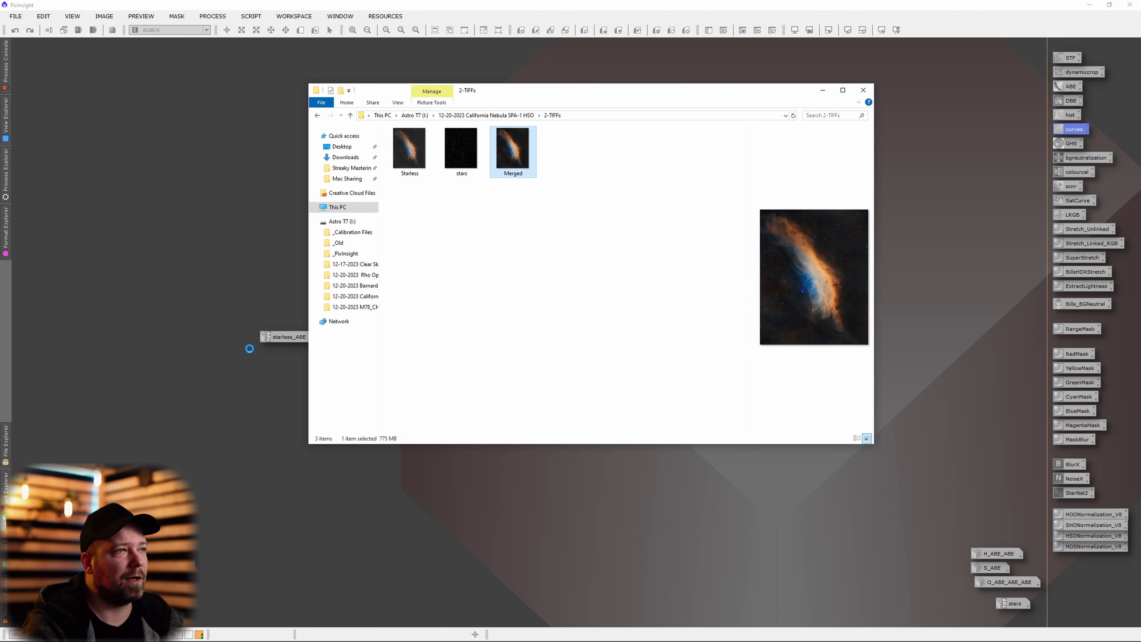
Step: Move the minimized starless_ABE image beside the other minimized images and enlarge the Merged window to show the whole nebula
left_click_drag(301, 332, 993, 532)
left_click_drag(647, 229, 532, 128)
scroll(542, 279, "up", 1)
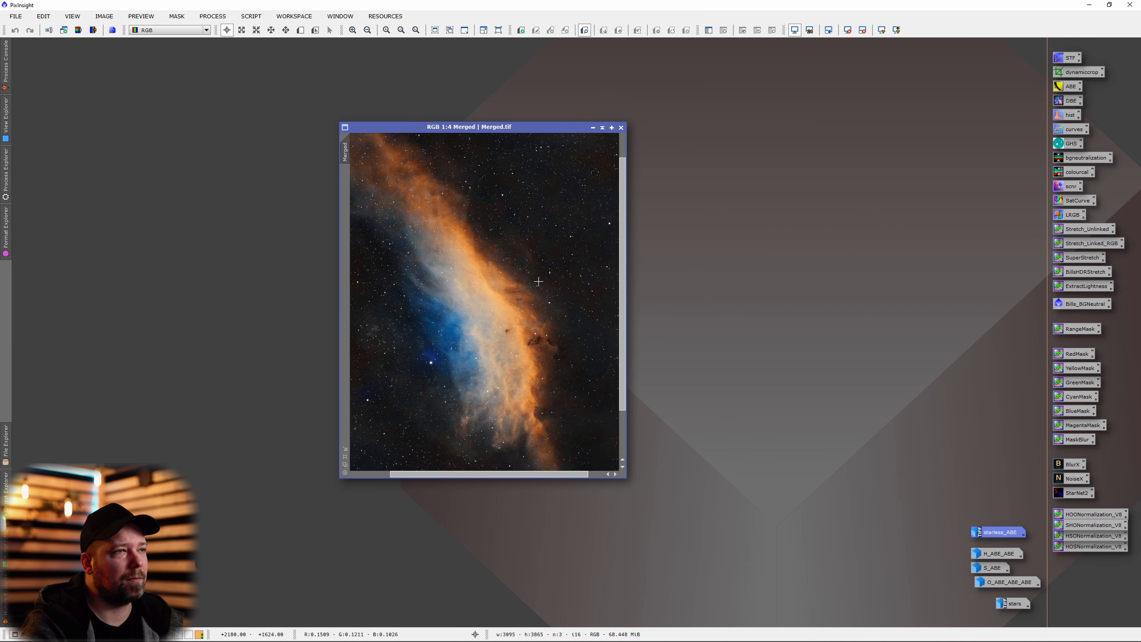
scroll(538, 281, "down", 3)
left_click_drag(626, 477, 850, 609)
left_click(346, 588)
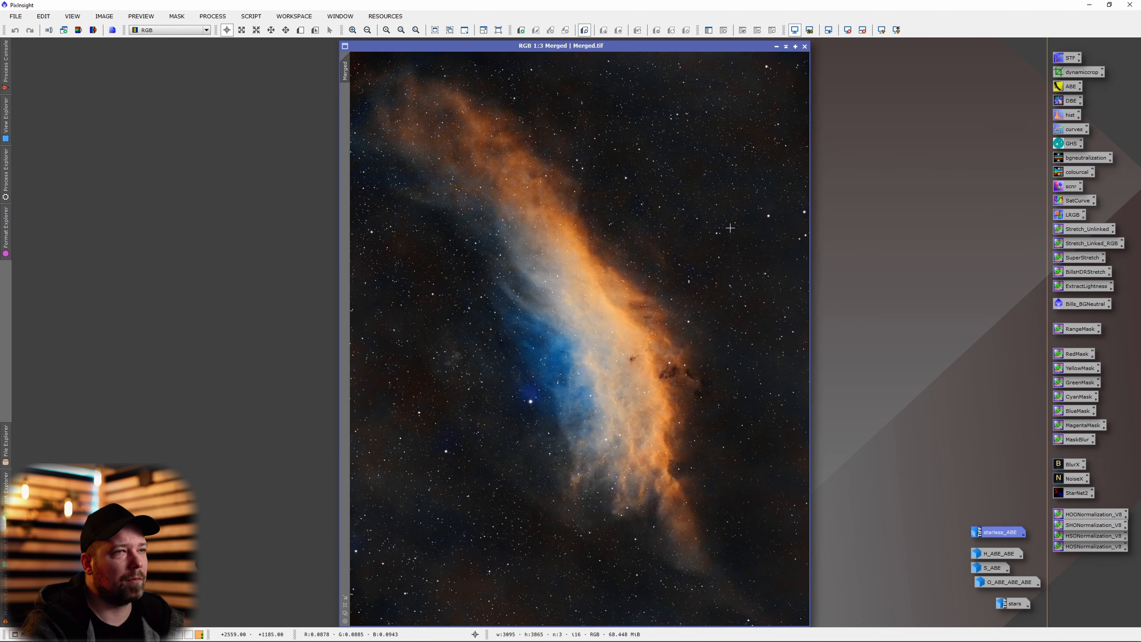
Step: Apply BlurXTerminator to the Merged image with Sharpen Stars at 0.15 and Sharpen Nonstellar at 0.75
left_click(1071, 469)
double_click(1071, 469)
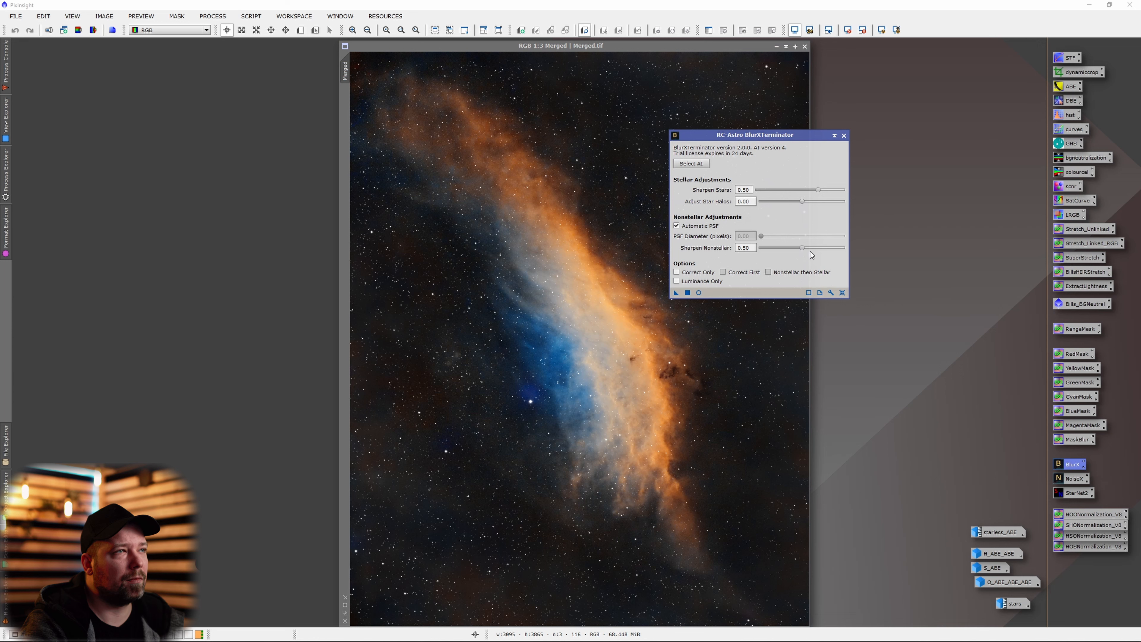
left_click_drag(802, 248, 825, 251)
left_click_drag(817, 190, 779, 192)
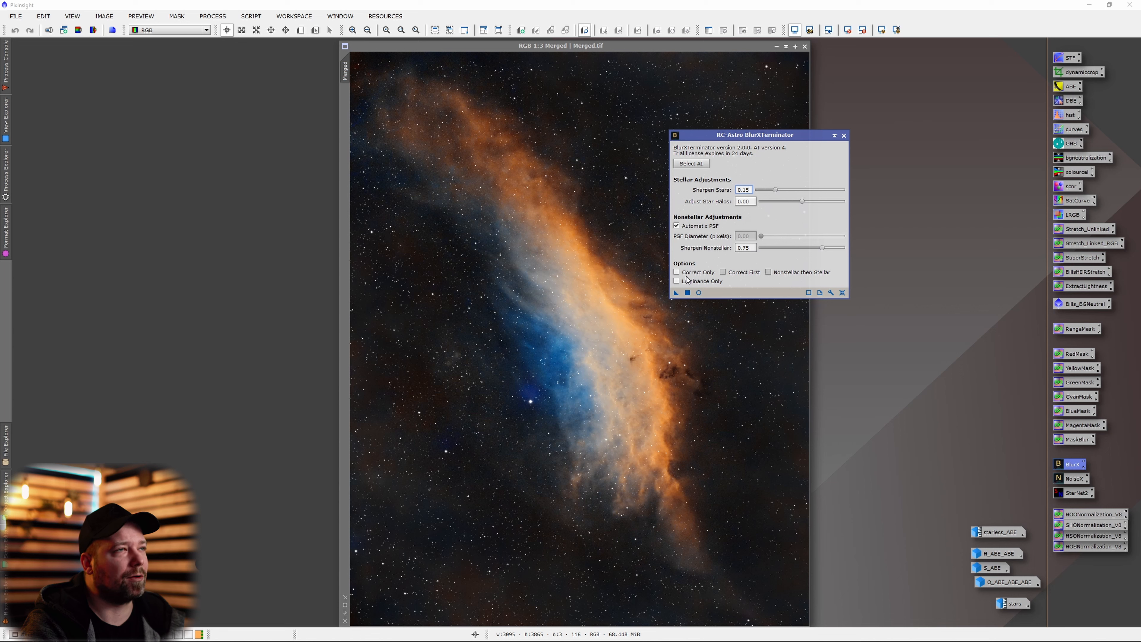
left_click(676, 293)
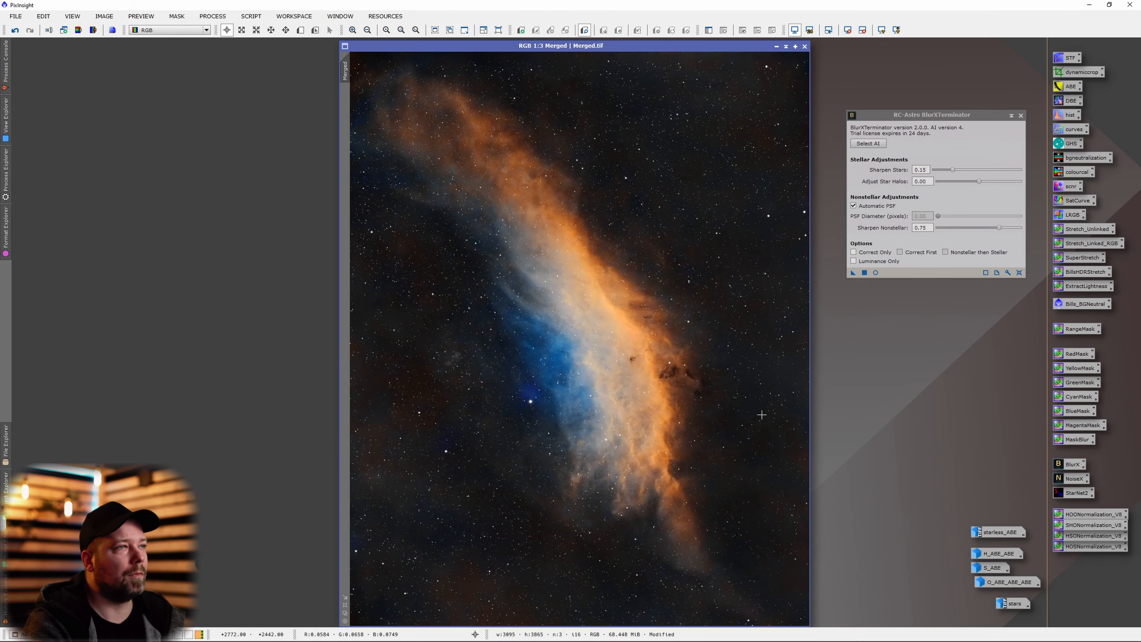
Step: Compare the Merged image with and without the BlurXTerminator sharpening, both close up and in full view, and close the process
scroll(667, 389, "up", 1)
right_click(667, 388)
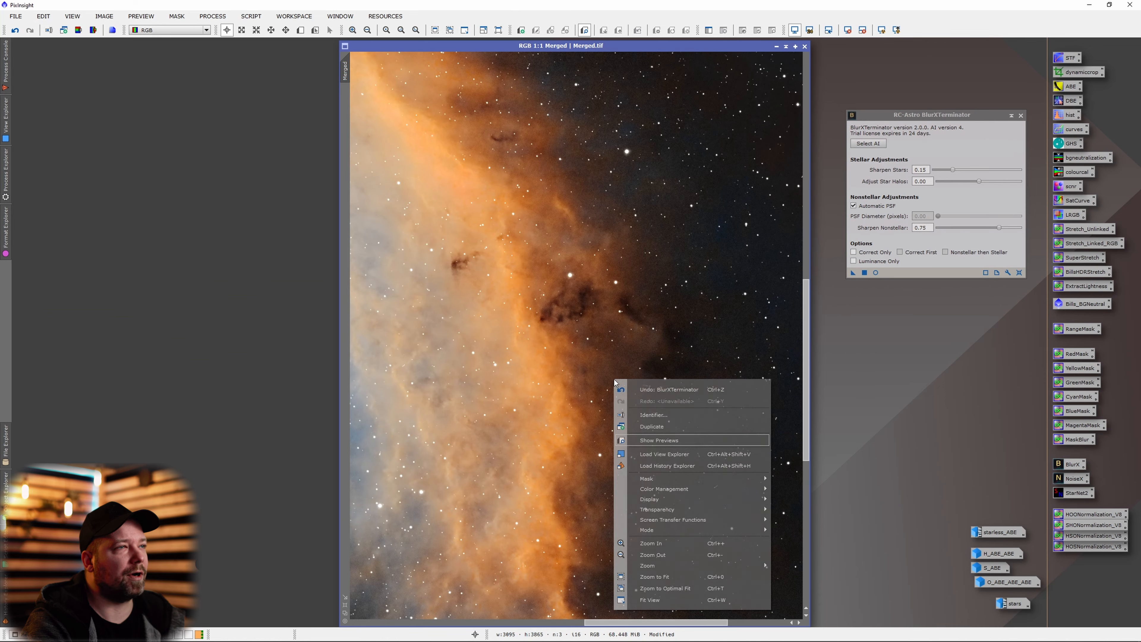
left_click(675, 390)
right_click(675, 389)
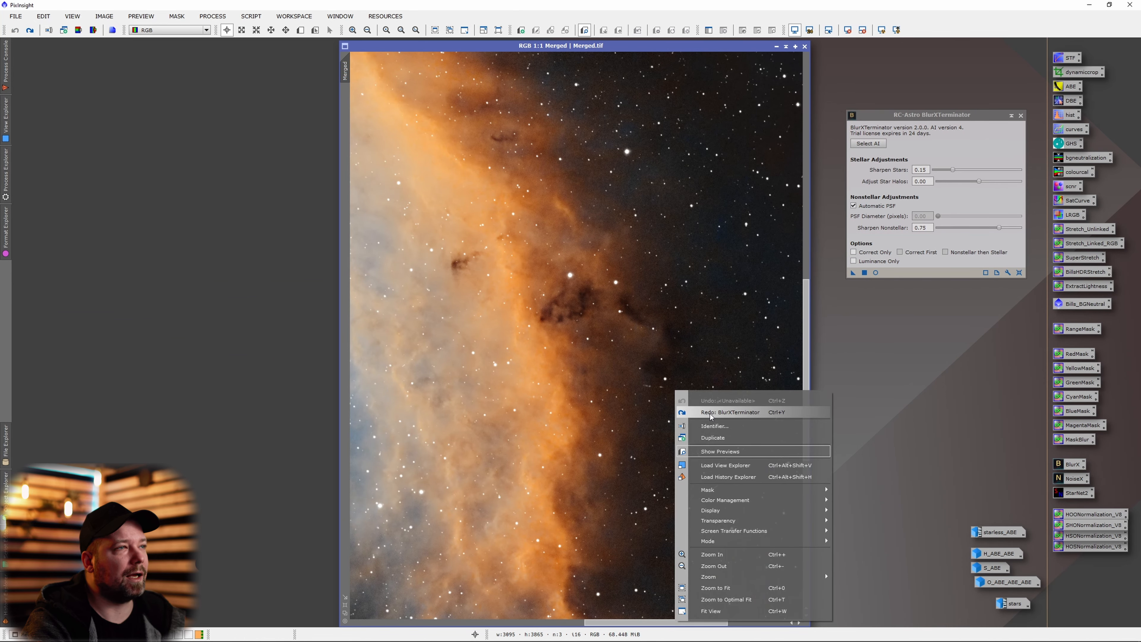
left_click(703, 419)
scroll(690, 427, "down", 3)
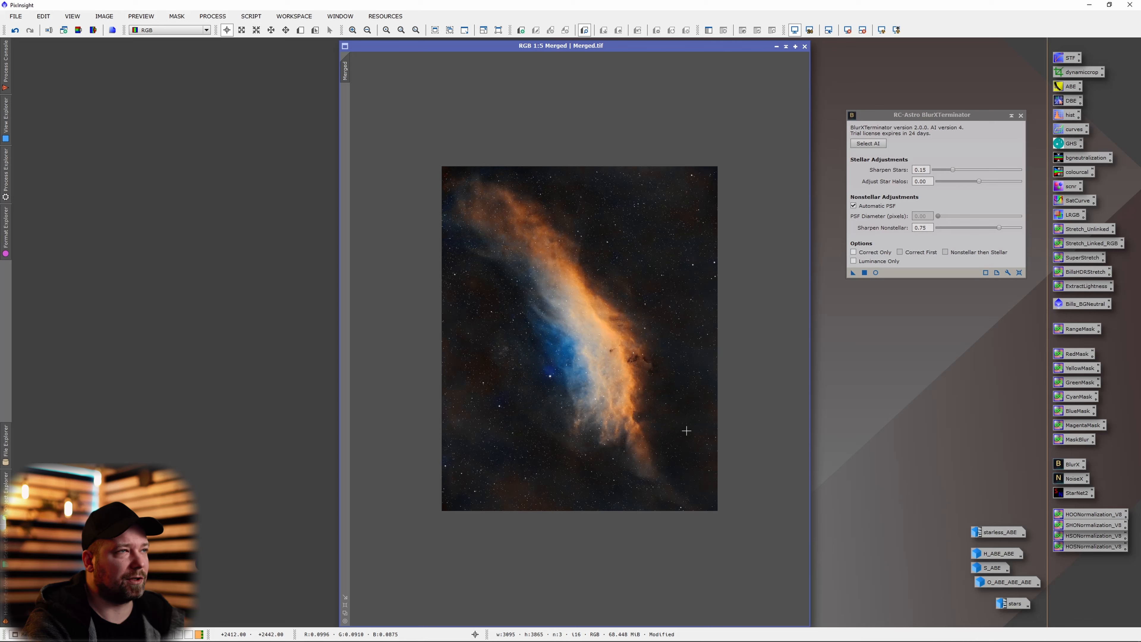
right_click(691, 382)
left_click(701, 390)
right_click(735, 388)
left_click(765, 410)
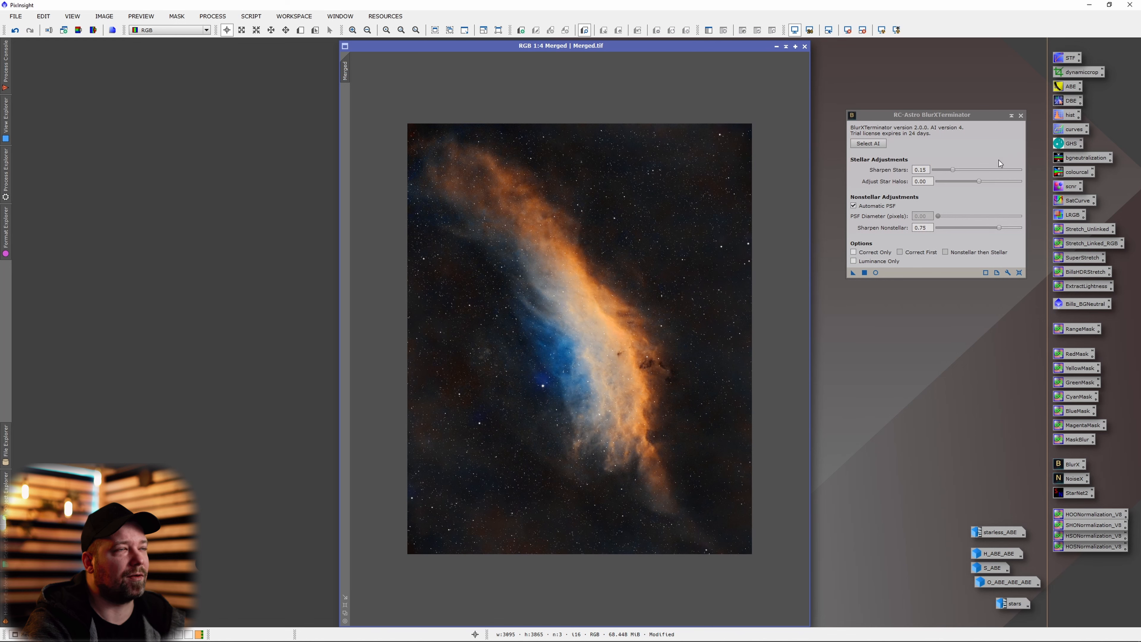
left_click(1021, 116)
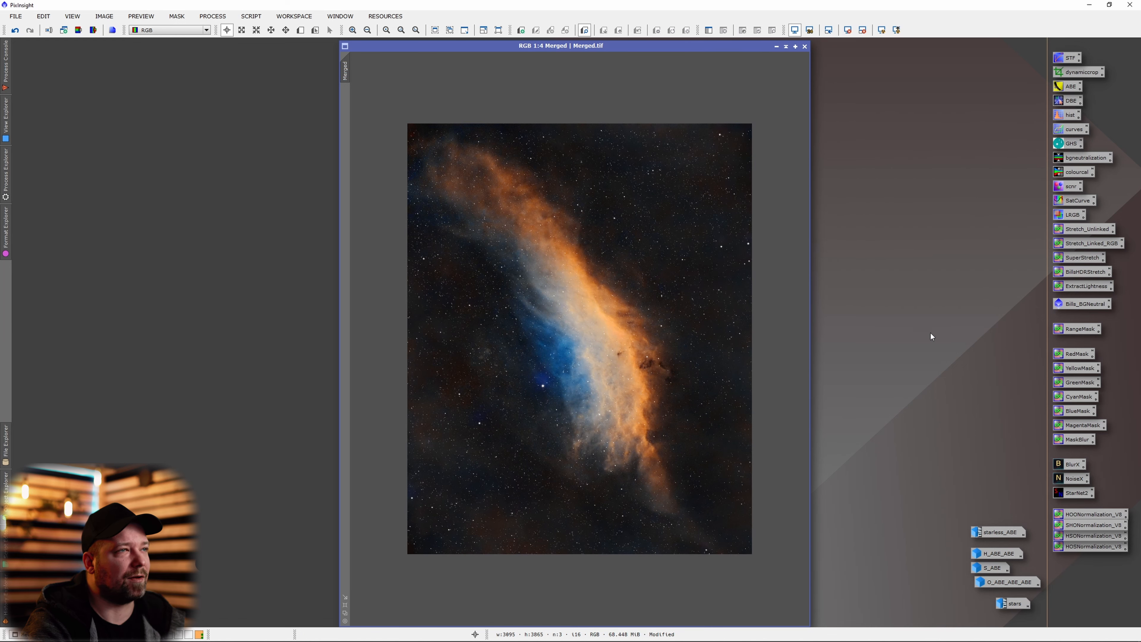
scroll(748, 420, "up", 2)
scroll(747, 420, "down", 2)
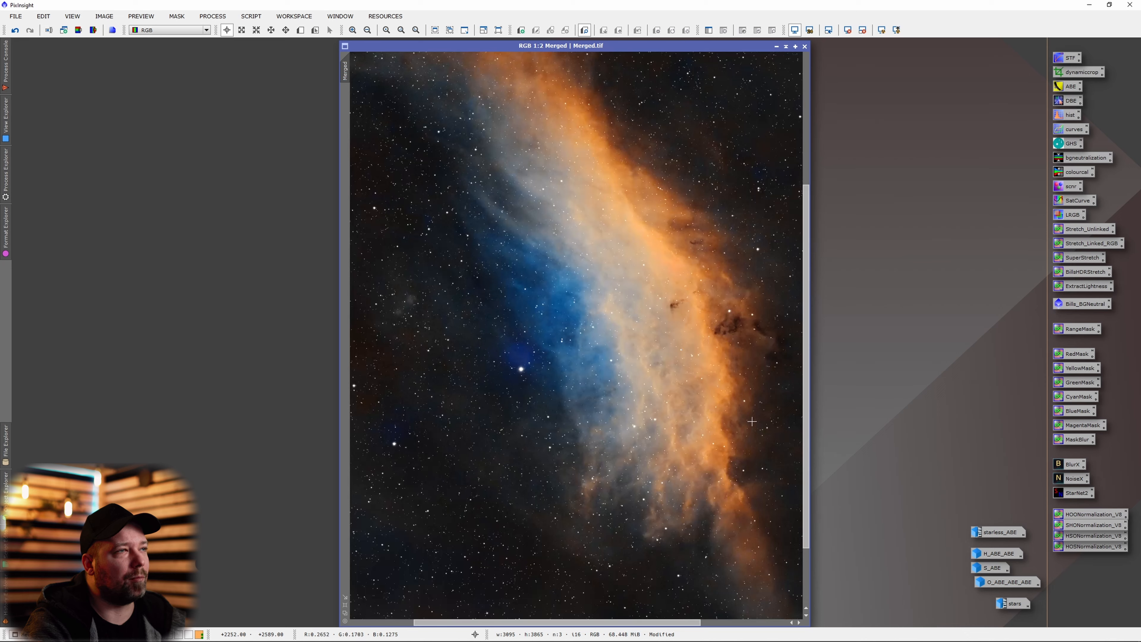
scroll(751, 421, "down", 1)
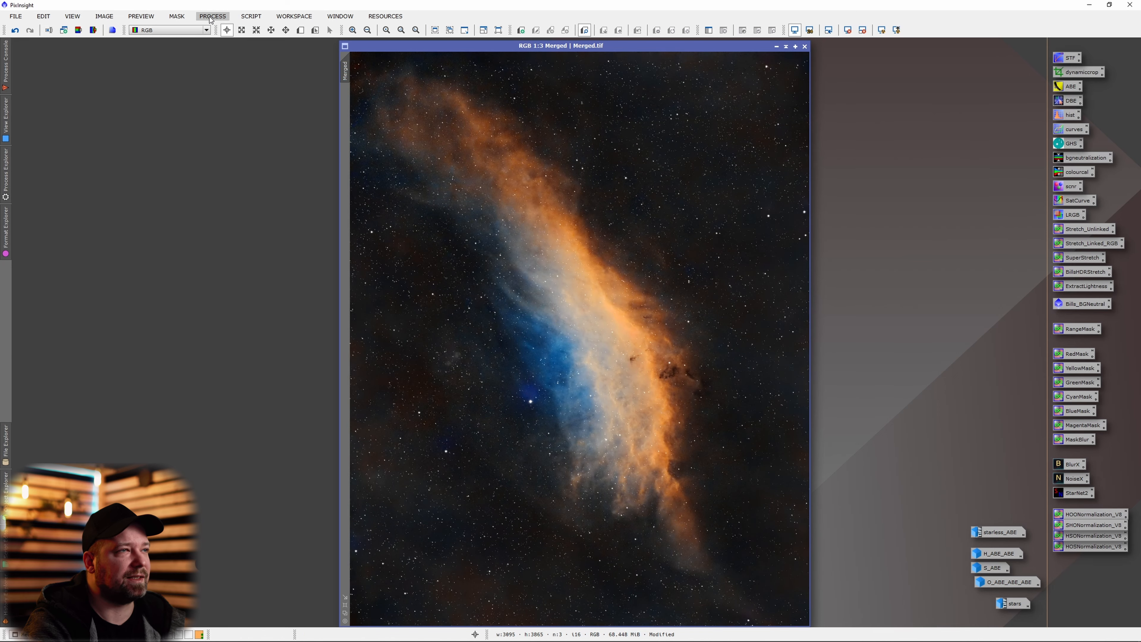
Step: Run the DarkStructureEnhance script on the Merged image with an amount of 0.29, 8 layers to remove and 1 iteration
left_click(246, 16)
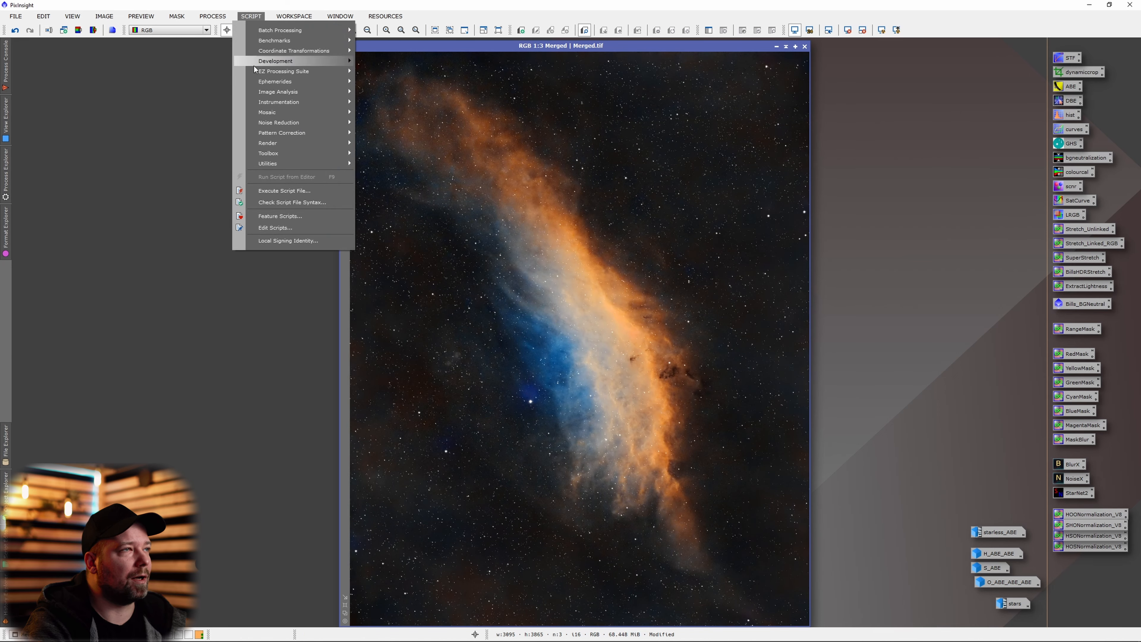
mouse_move(293, 162)
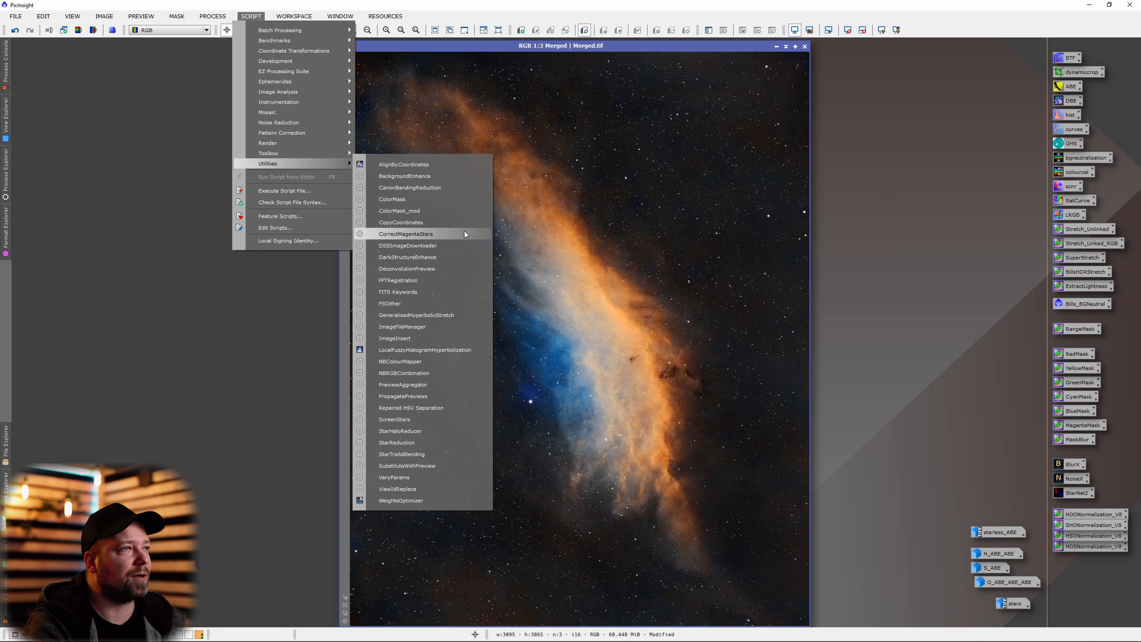
left_click(462, 256)
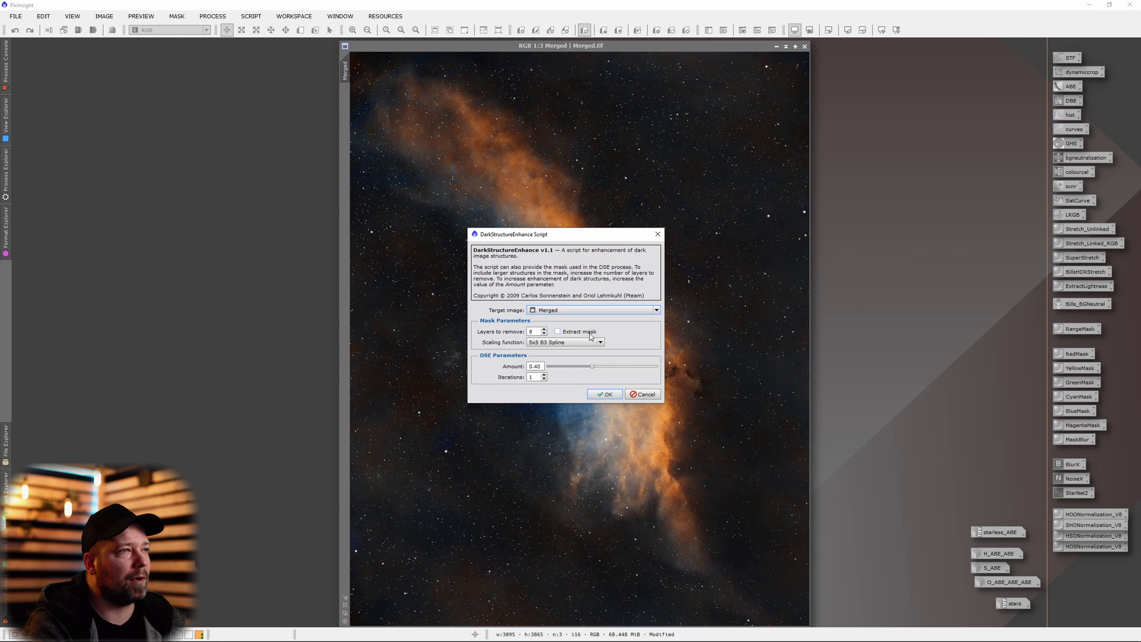
left_click_drag(593, 367, 581, 370)
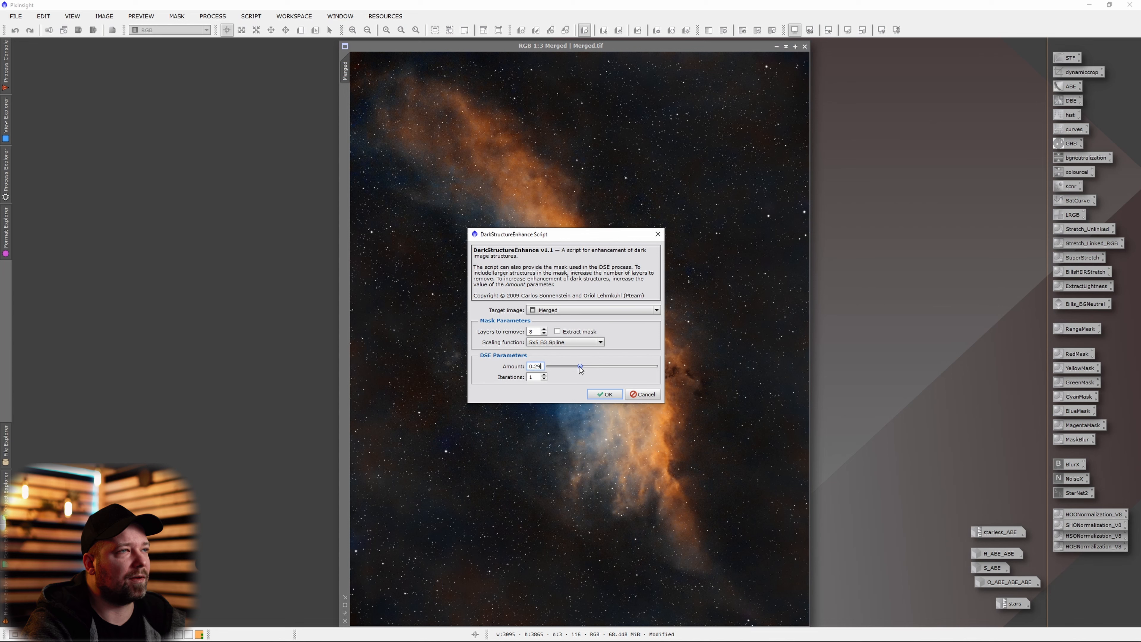
left_click(605, 394)
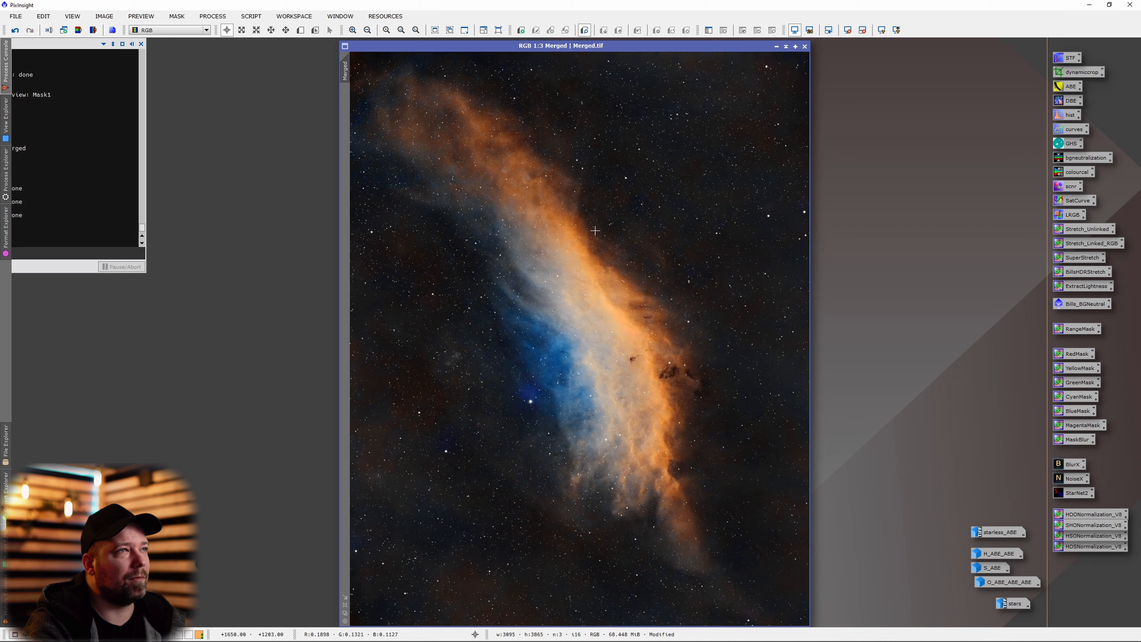
Step: Save the enhanced Merged image as a new TIFF file named Final in the 2-TIFFs folder
scroll(782, 317, "down", 2)
scroll(782, 317, "up", 1)
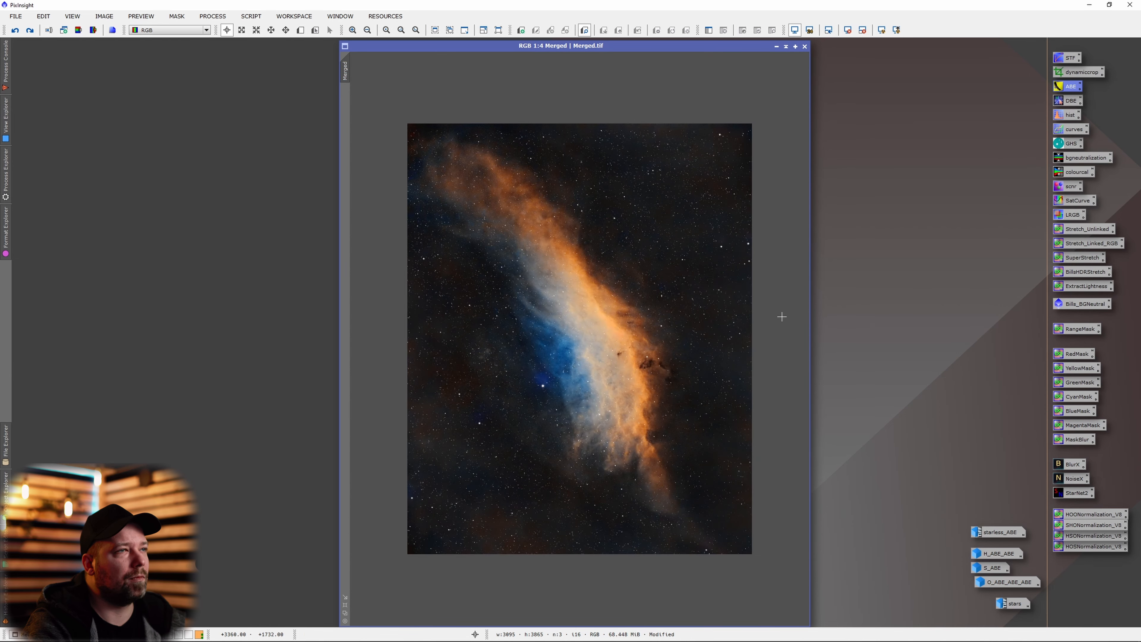
key("ctrl+shift+s")
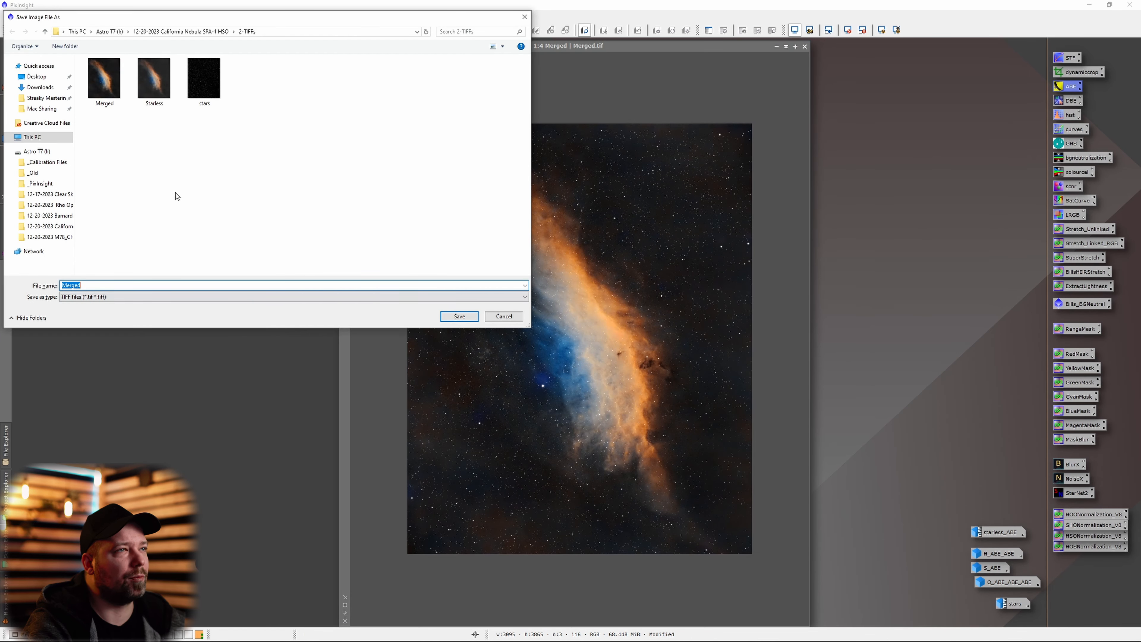
left_click(90, 286)
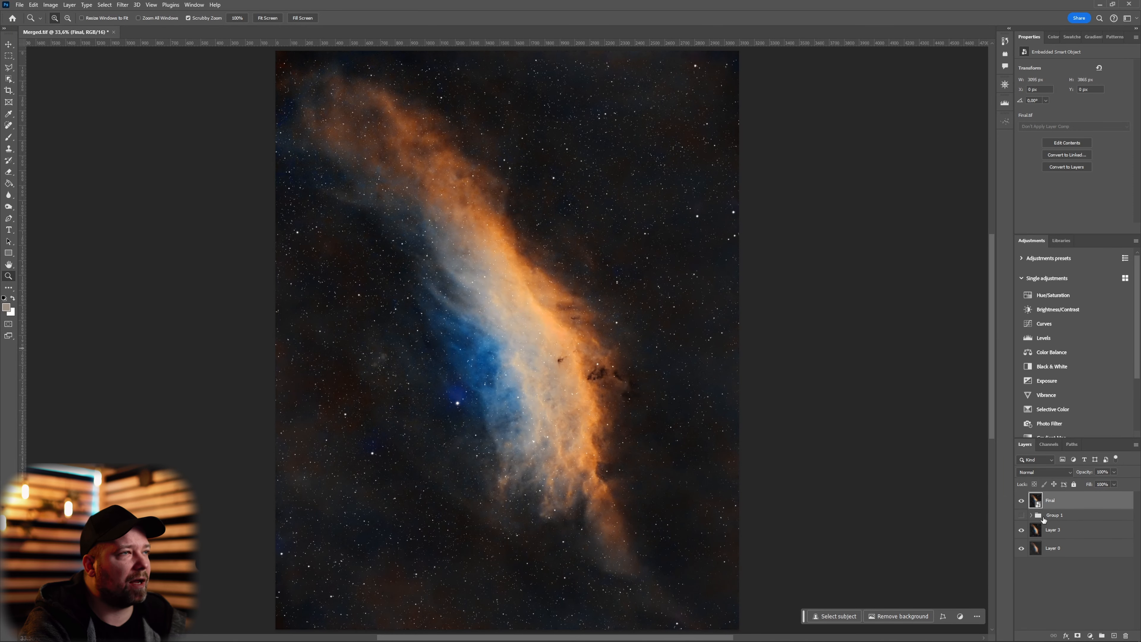
Step: Move Group 1 above the Final layer and merge Final with the layer directly beneath it
left_click_drag(1046, 518, 1066, 497)
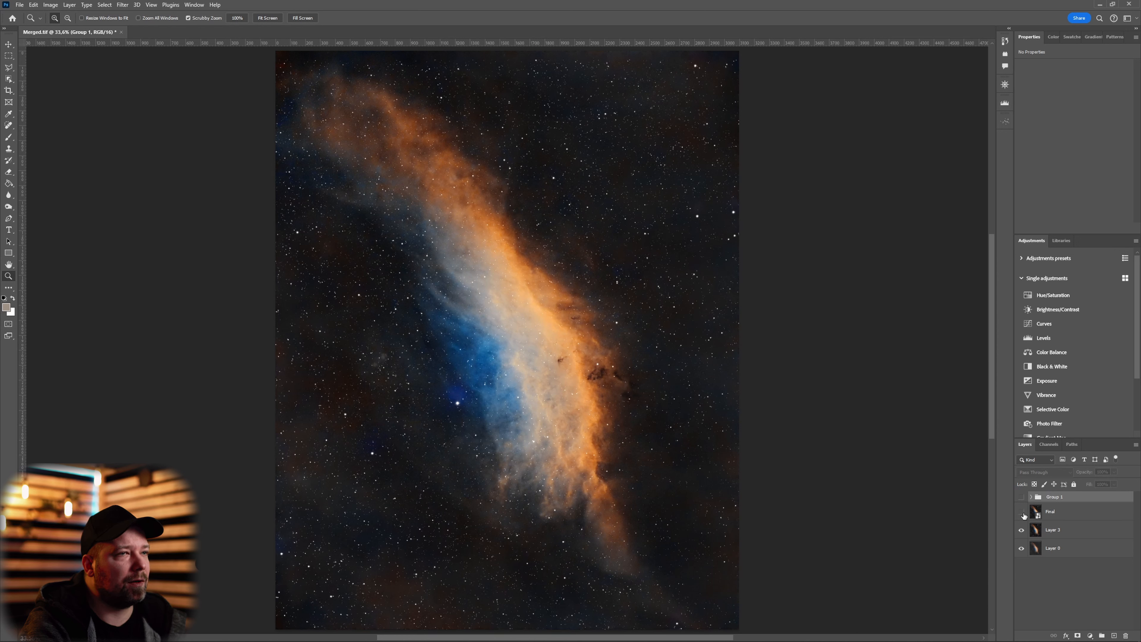
left_click(1035, 516)
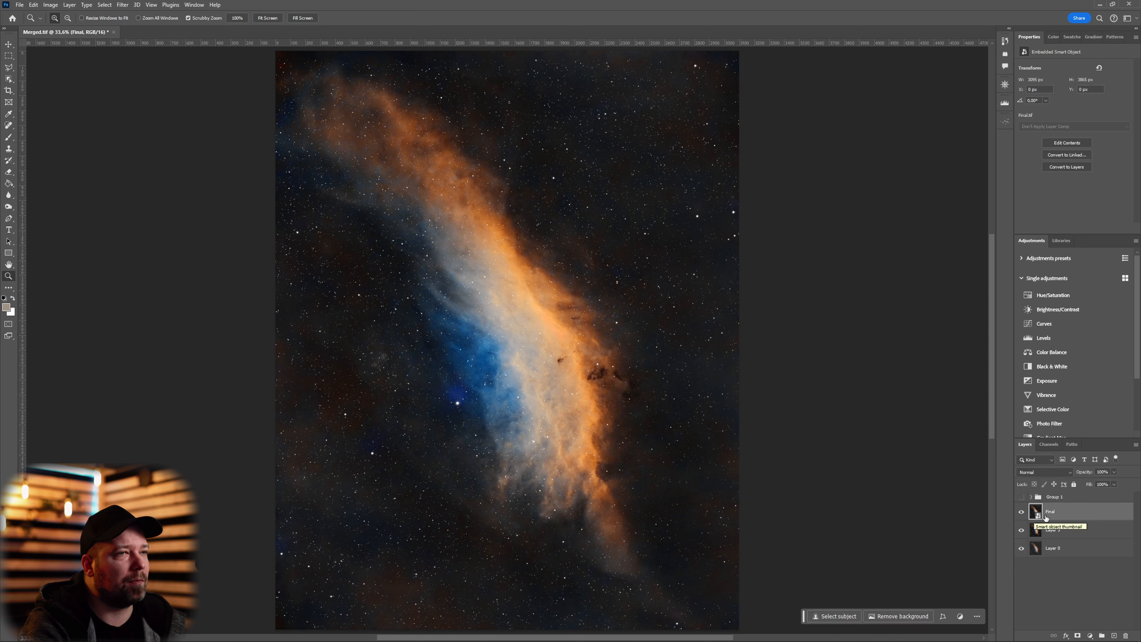
key("ctrl+e")
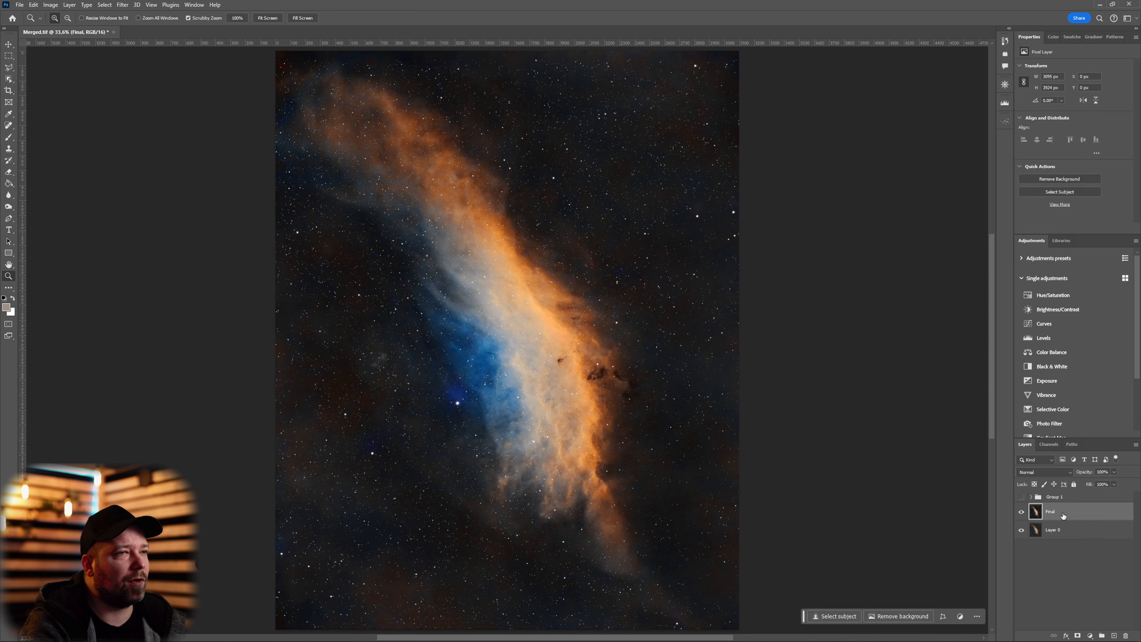
Step: Duplicate the Final layer and open the copy in Nik Collection's Color Efex Pro 4, postponing the offered update
key("ctrl+j")
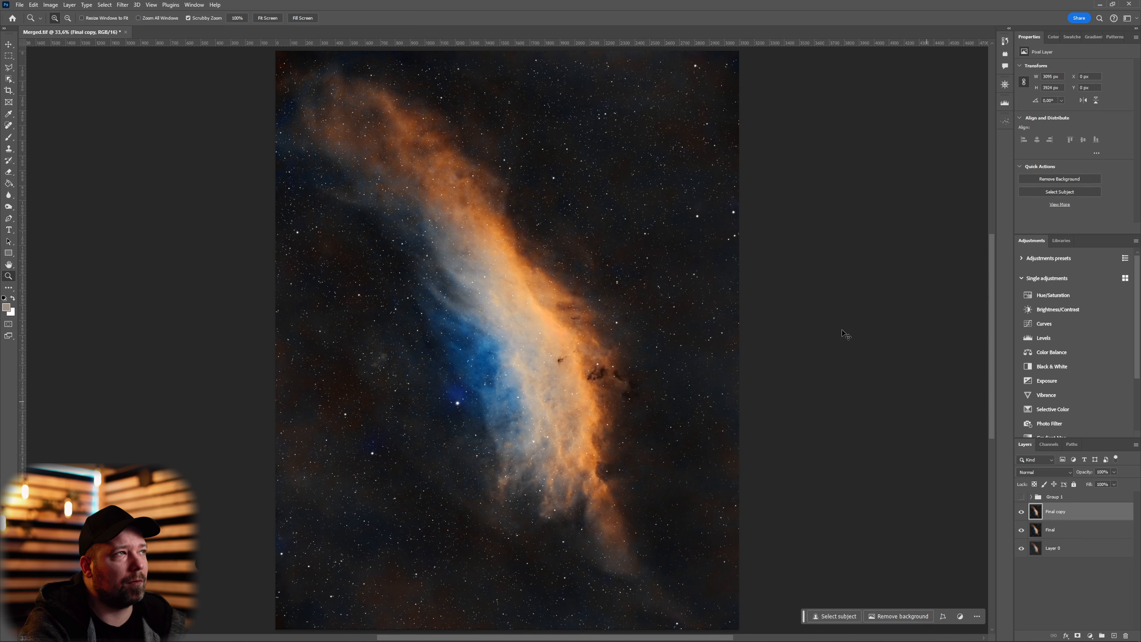
left_click(140, 5)
left_click(176, 213)
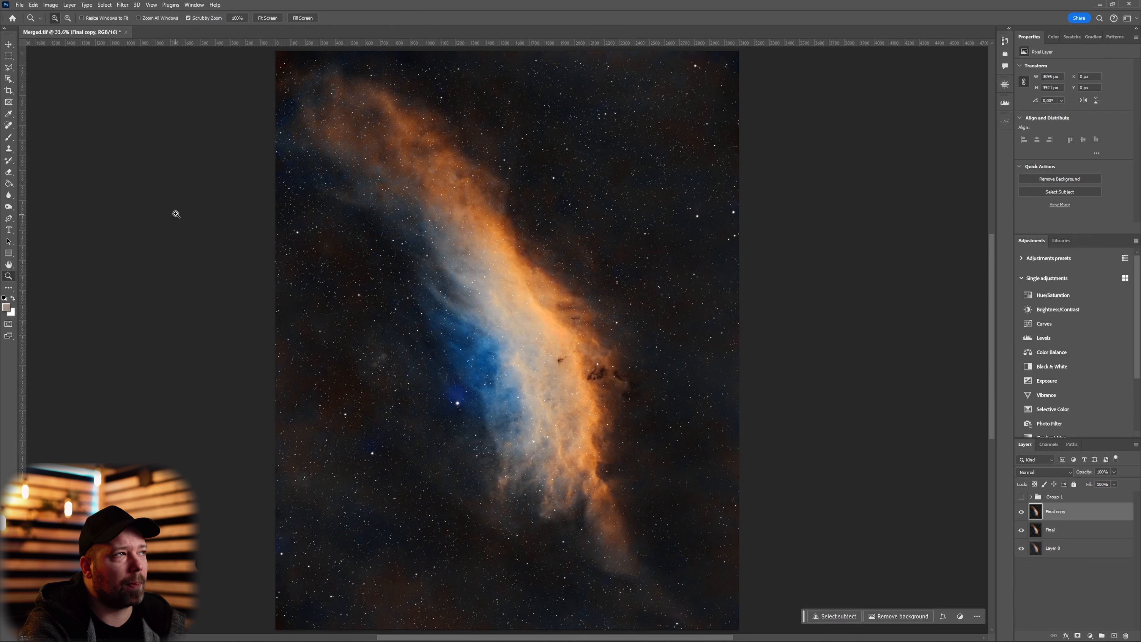
left_click(137, 4)
mouse_move(165, 208)
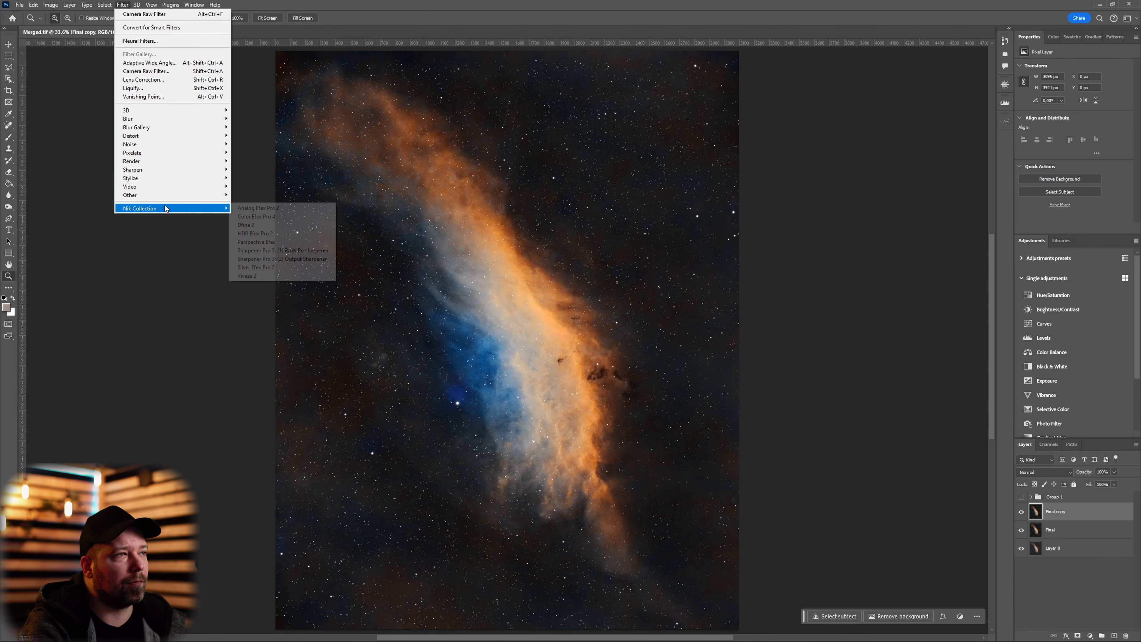
left_click(271, 215)
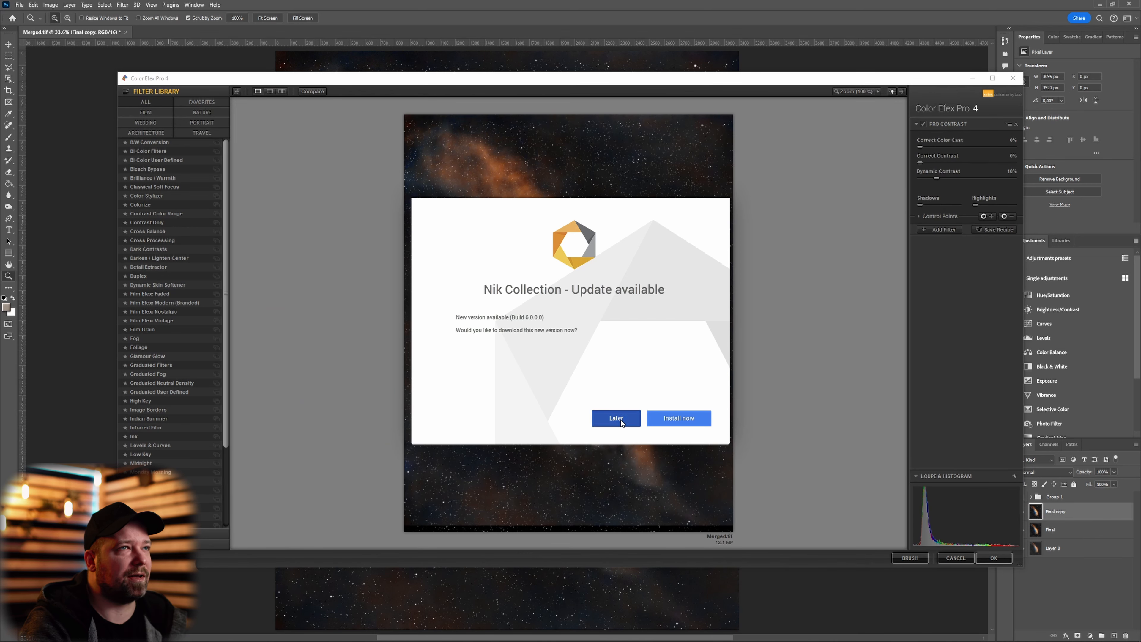
left_click(621, 423)
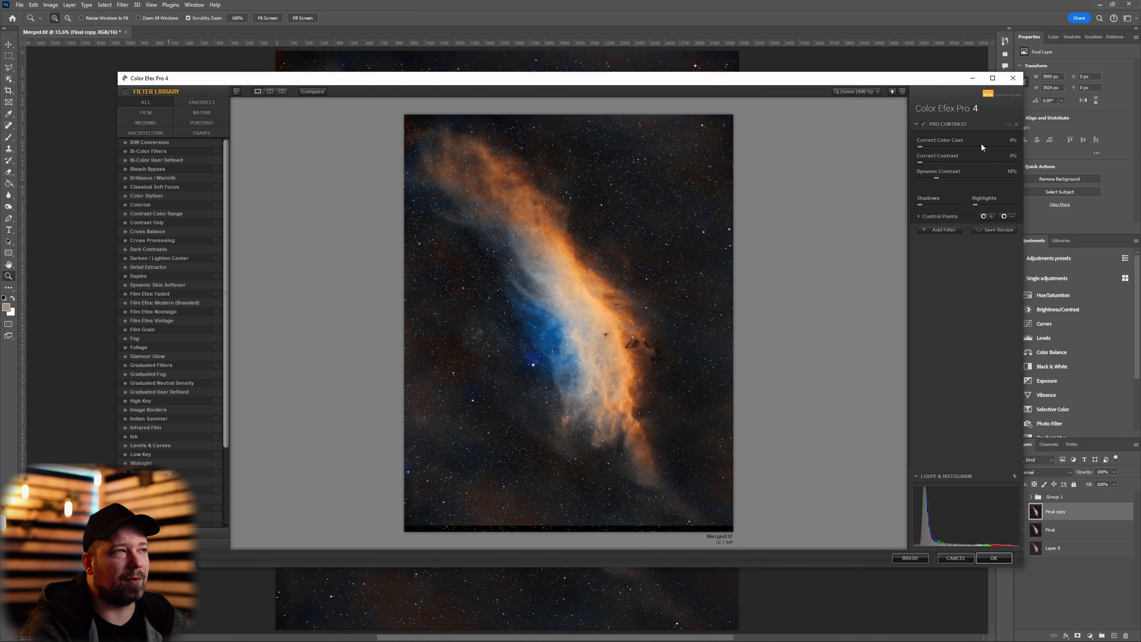
Step: In the Pro Contrast filter, raise Correct Color Cast to about 20%, lower Dynamic Contrast to 4% and leave Correct Contrast at 0%
left_click_drag(920, 178, 1038, 151)
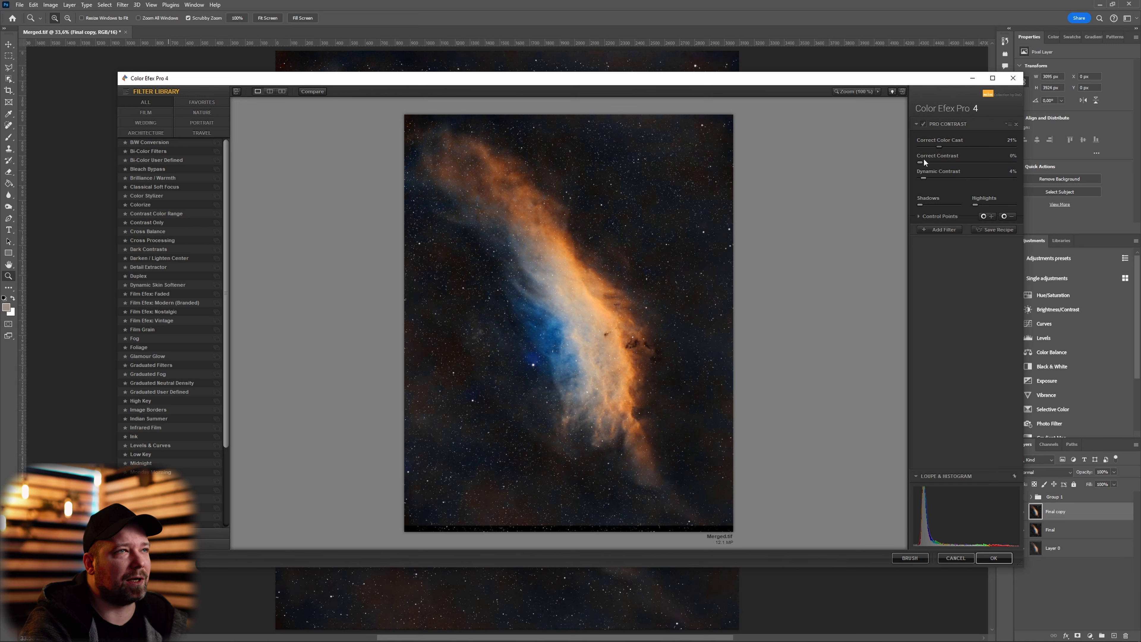
left_click_drag(923, 162, 917, 166)
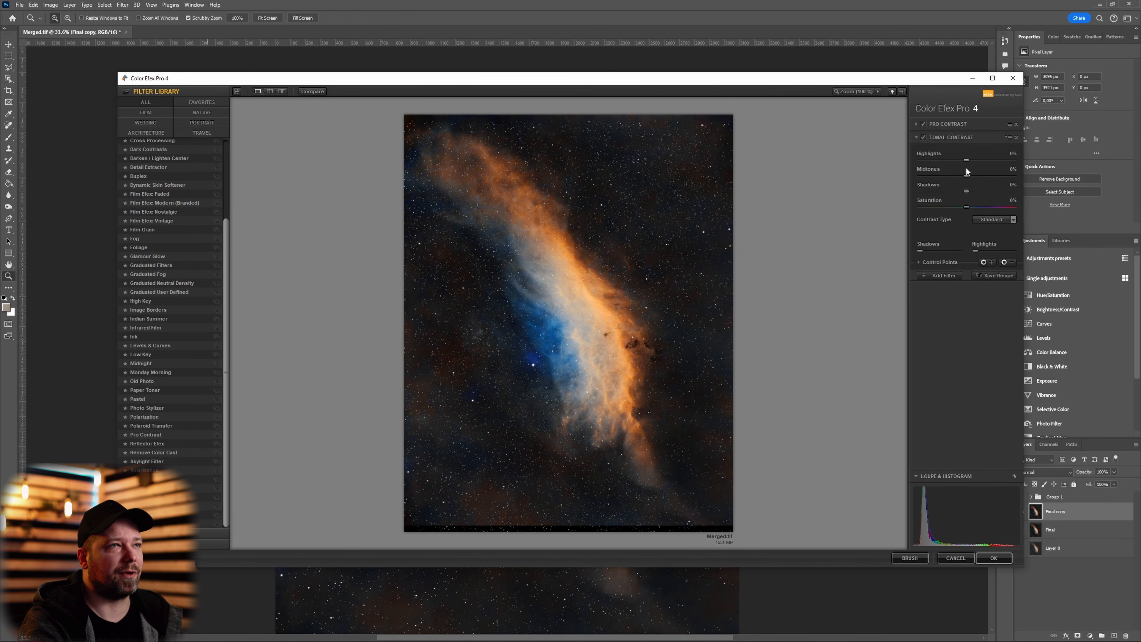
Step: Set the Tonal Contrast filter's Highlights to 36% and Midtones to 18%, judging the effect on the nebula's detail at 100% zoom
mouse_move(966, 160)
left_mouse_down()
mouse_move(1001, 159)
mouse_move(989, 161)
left_mouse_up()
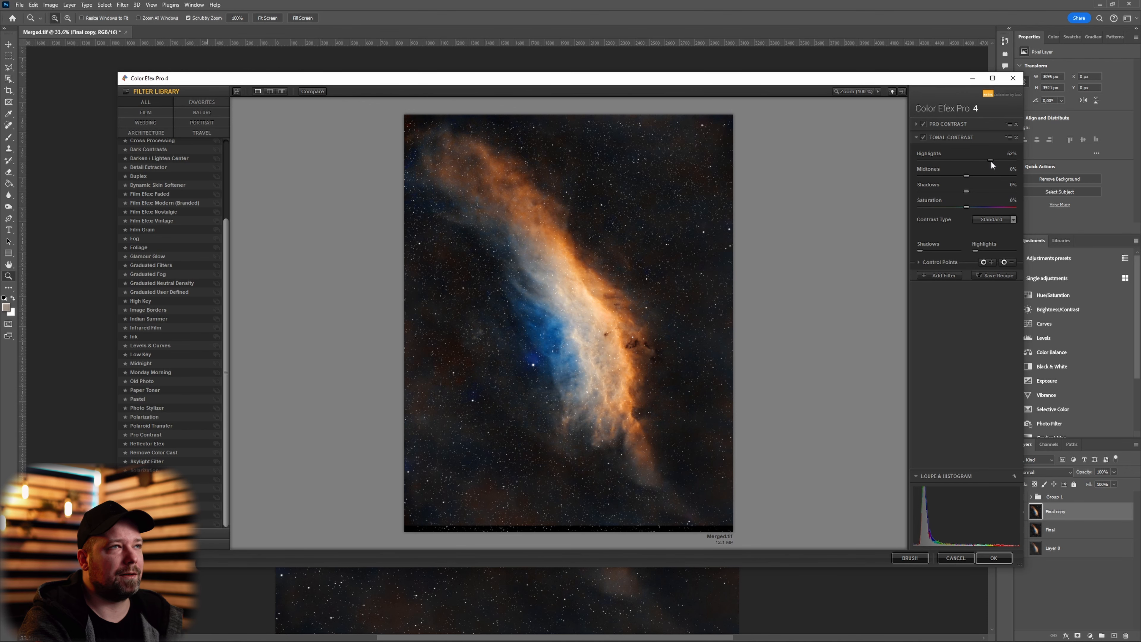
left_click(851, 90)
left_click_drag(856, 174, 881, 157)
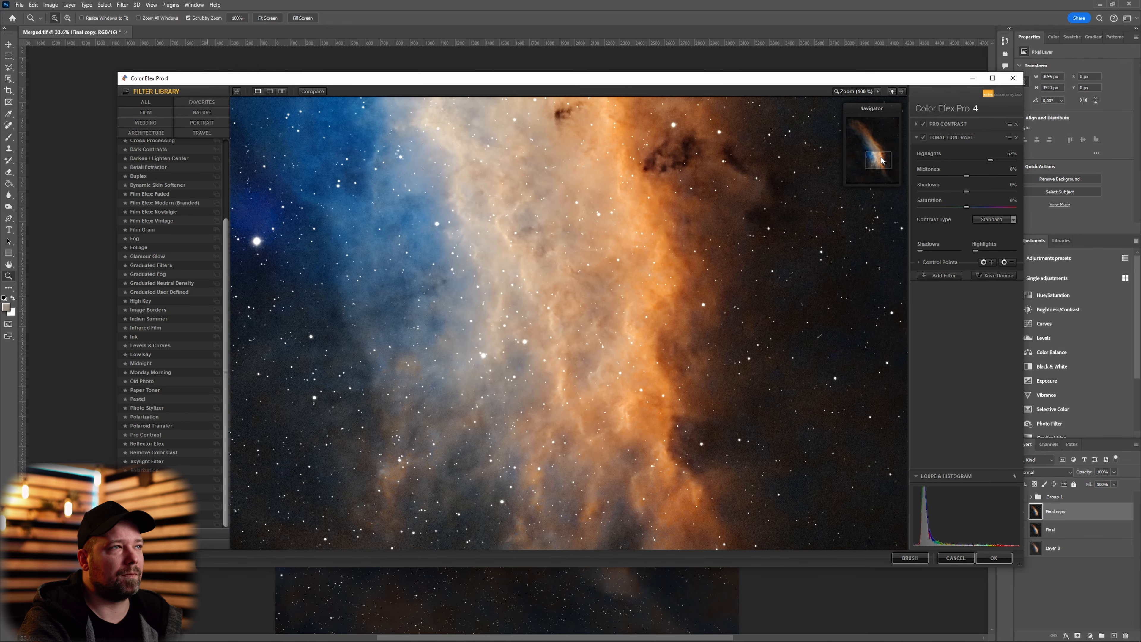
left_click_drag(981, 159, 974, 174)
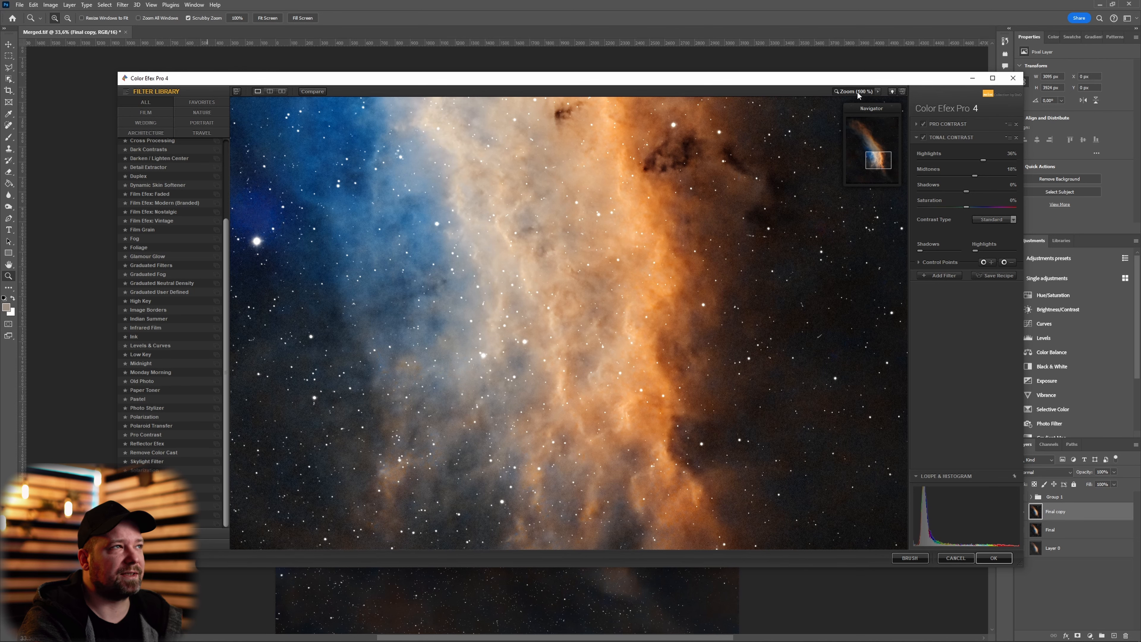
Step: Compare the filtered nebula with the original, apply the Color Efex Pro filters and check the resulting layer against the one beneath
left_click(898, 125)
left_click(306, 91)
left_click(306, 91)
left_click(306, 91)
left_click(306, 91)
left_click(306, 91)
left_click(306, 91)
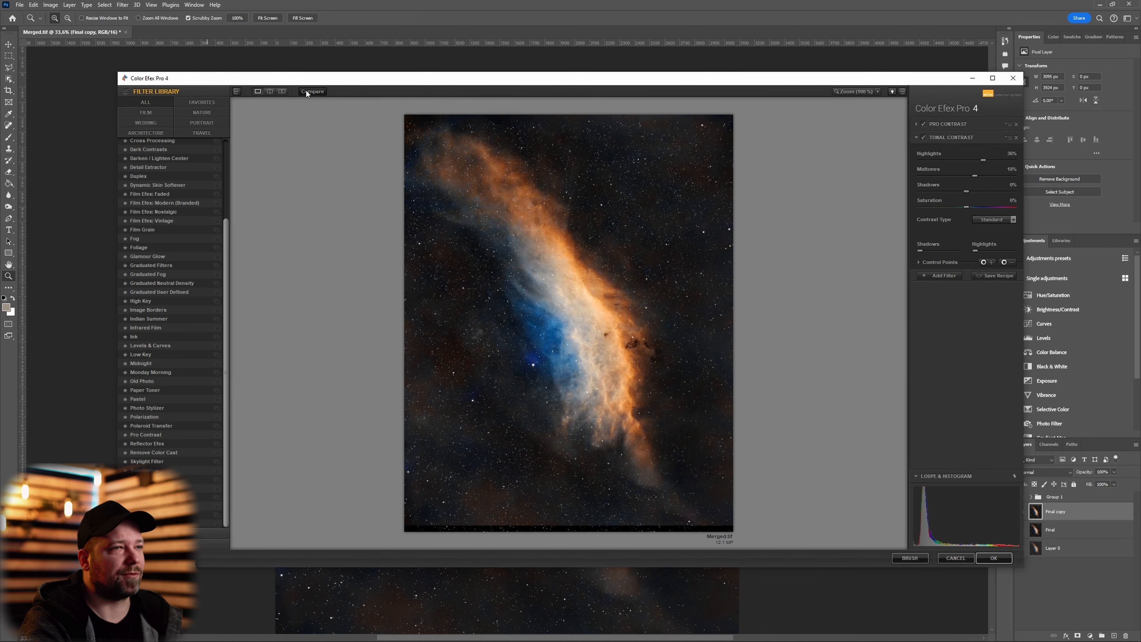
left_click(993, 558)
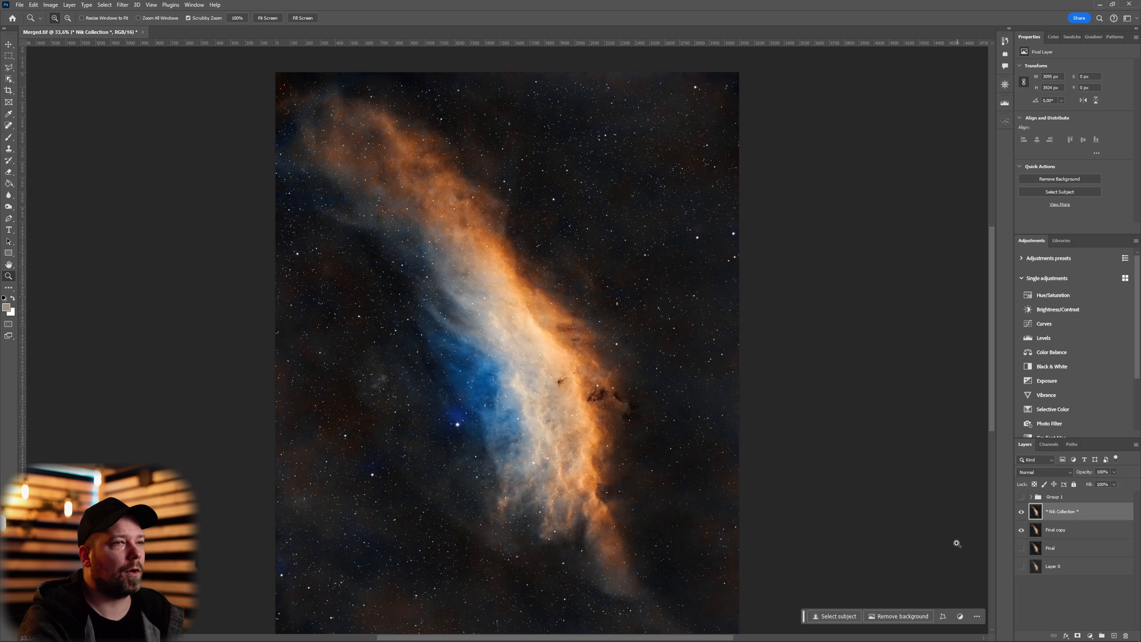
left_click(1022, 511)
left_click(1022, 512)
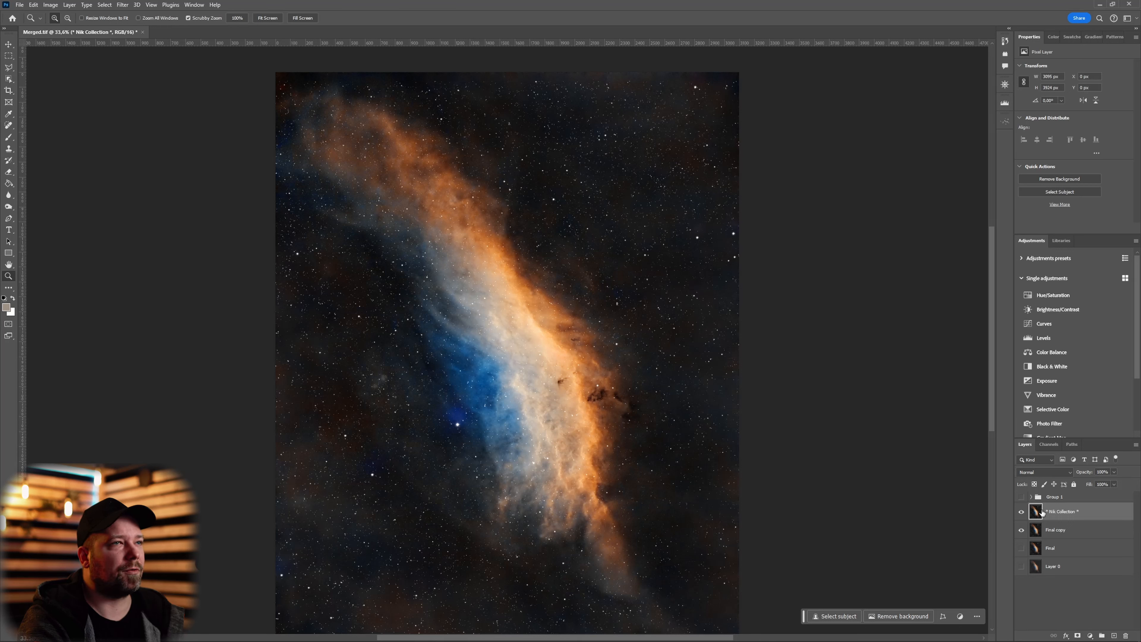
Step: Duplicate the Nik Collection layer and, in Camera Raw's Color Mixer, set saturation to Aquas -48, Blues -62, Purples -100 and Magentas -94
key("ctrl+j")
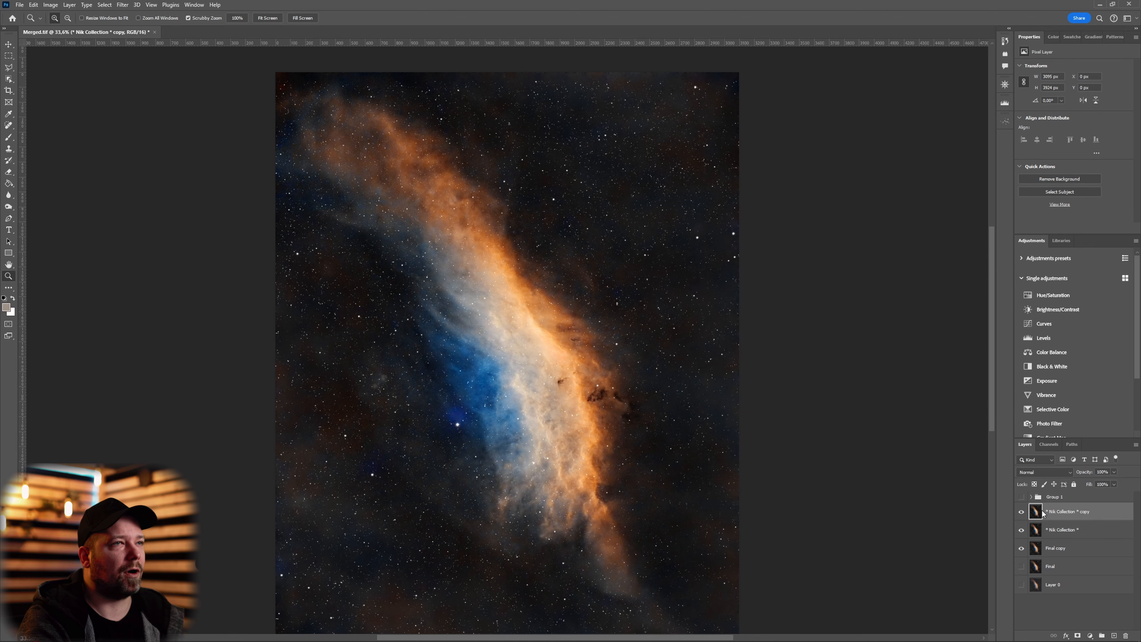
key("ctrl+shift+a")
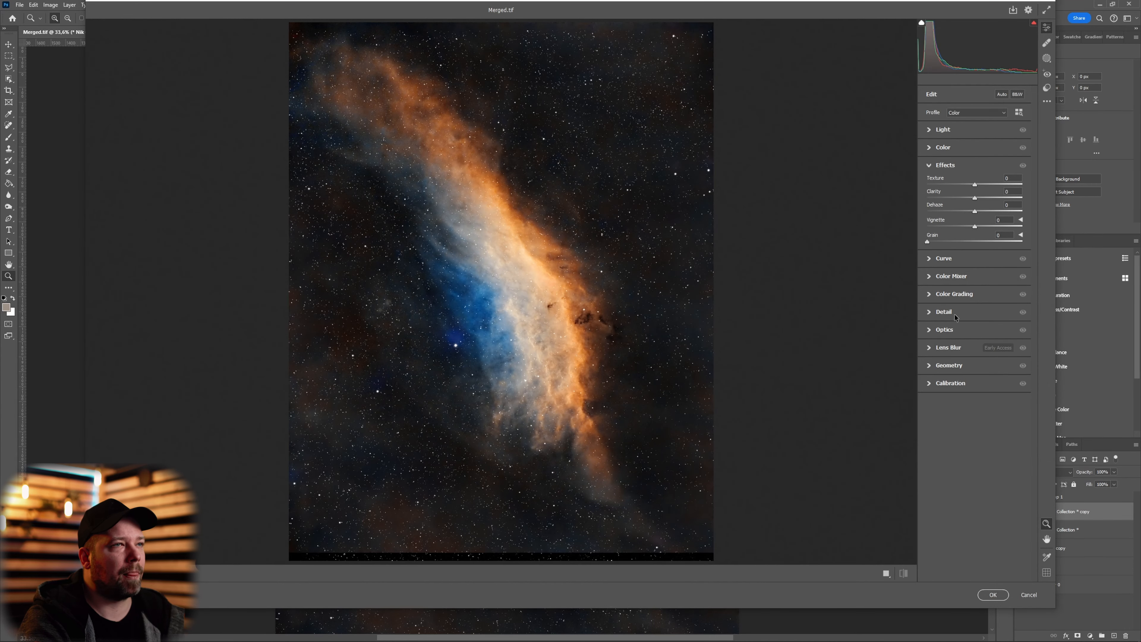
left_click(960, 281)
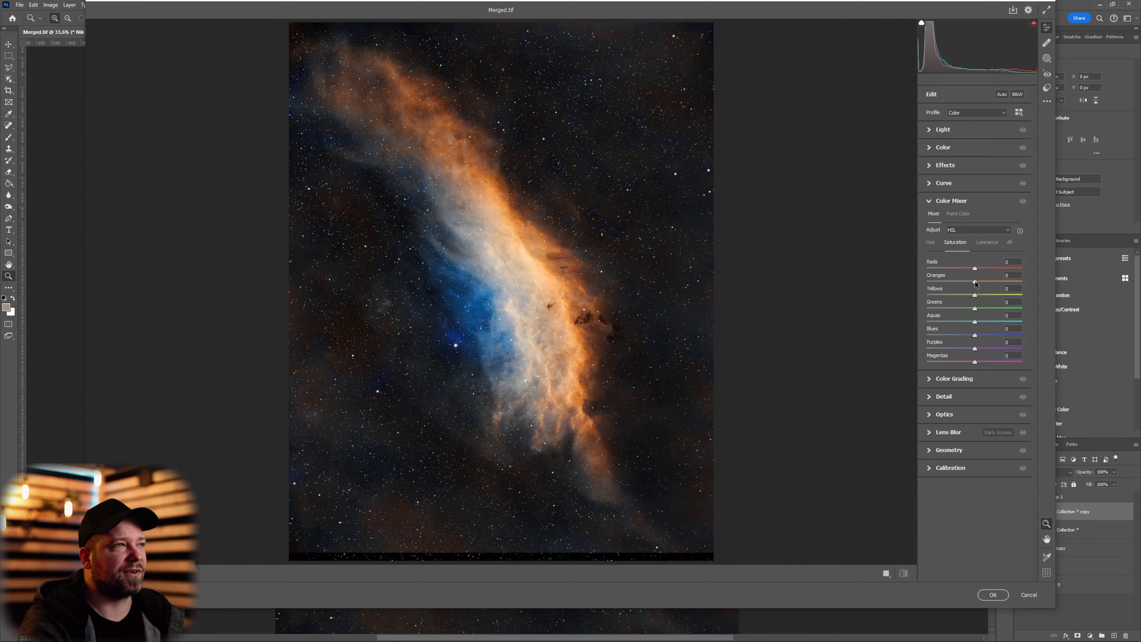
left_click(955, 334)
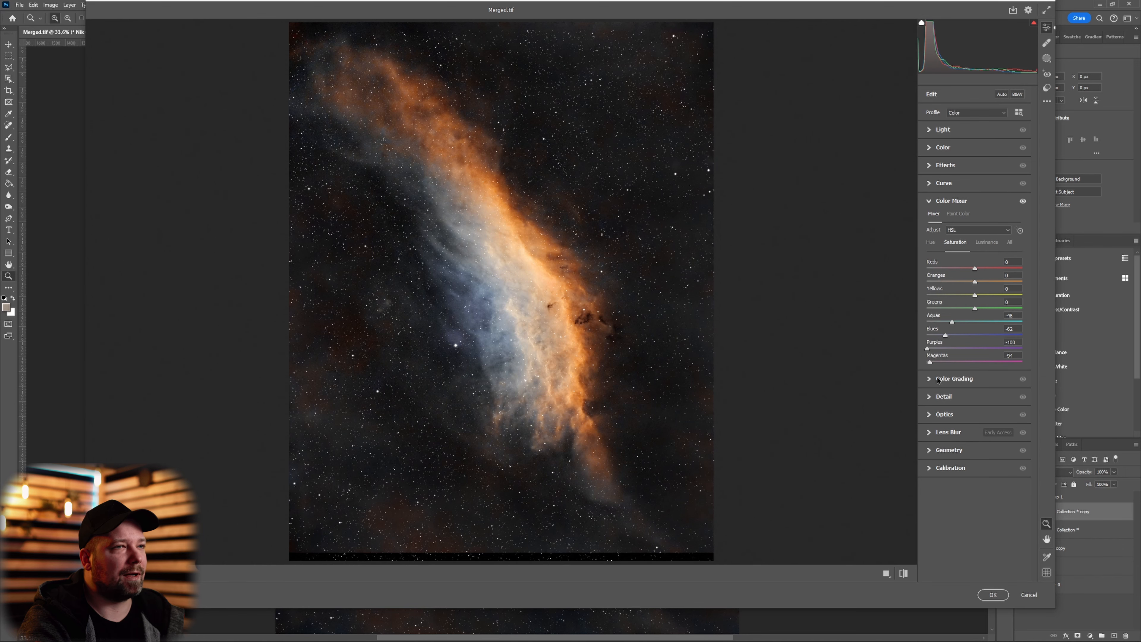
left_click(1007, 593)
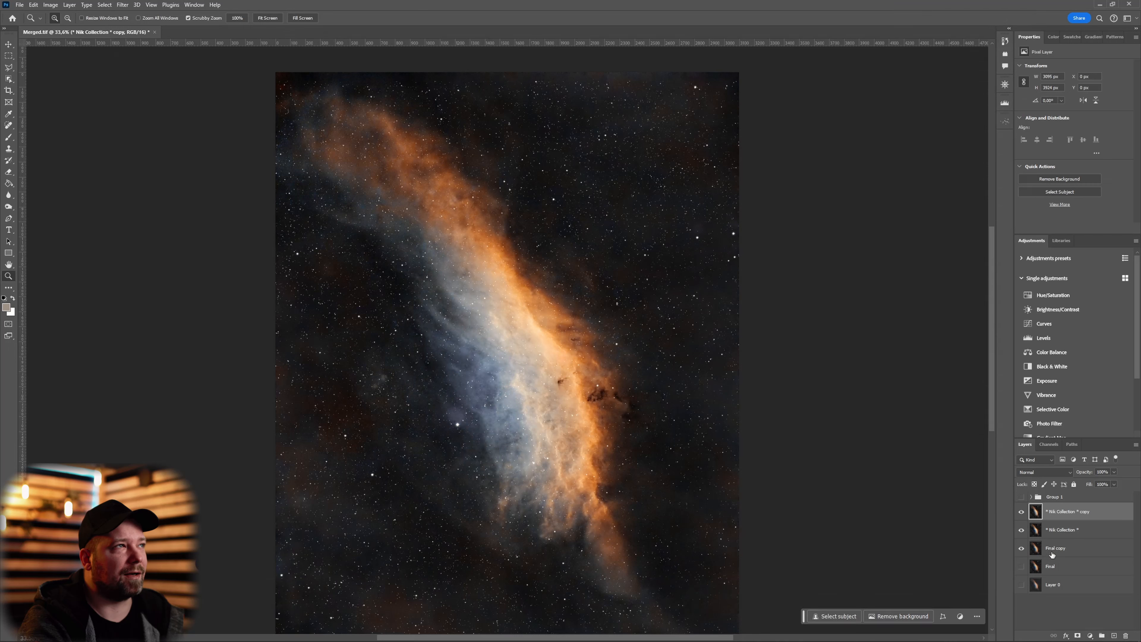
Step: Hide the desaturated copy with a black mask, then softly paint white around the bright blue star and blue nebula edge to reveal it
left_click(1078, 636, "alt")
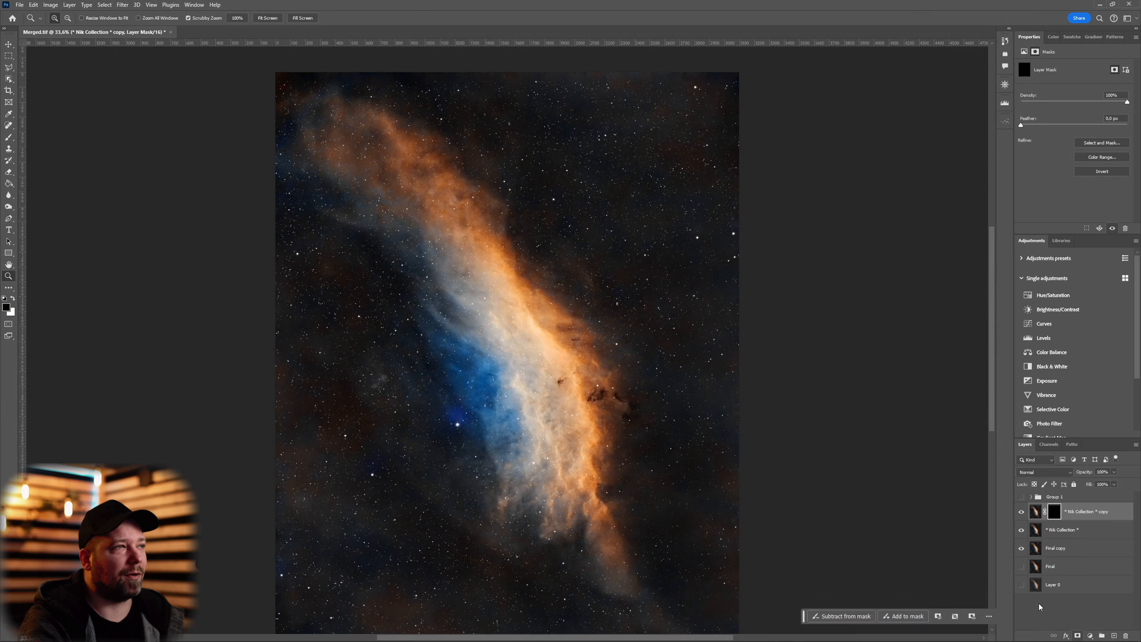
key("b")
key("x")
left_click_drag(238, 19, 234, 19)
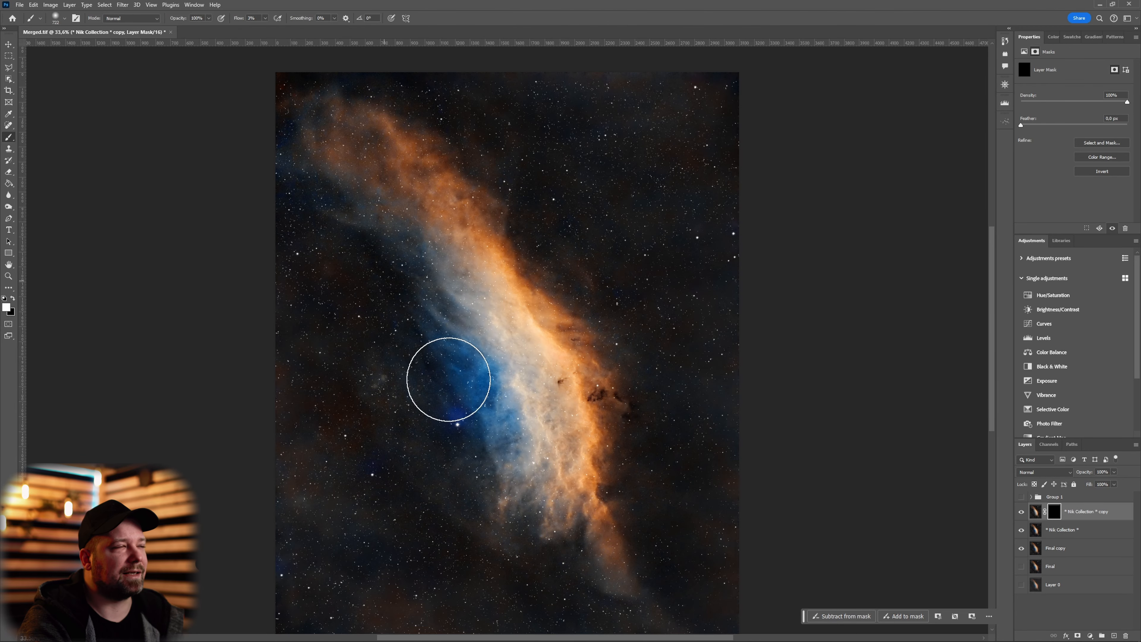
left_click_drag(492, 459, 460, 454, "alt")
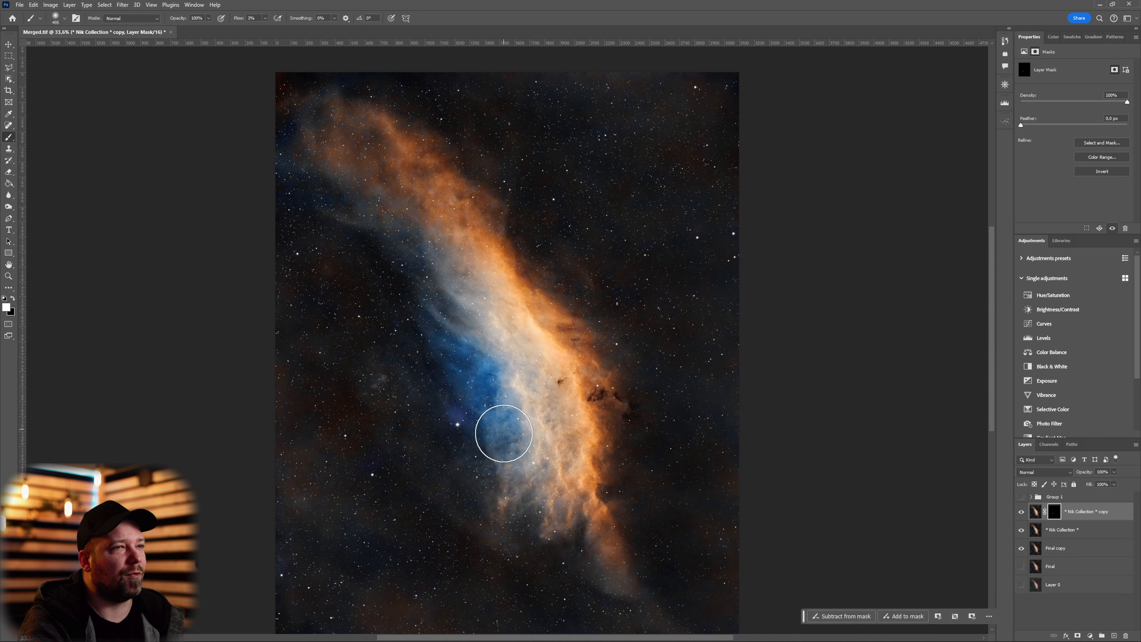
mouse_move(399, 409)
left_mouse_down()
mouse_move(416, 404)
mouse_move(433, 435)
left_mouse_up()
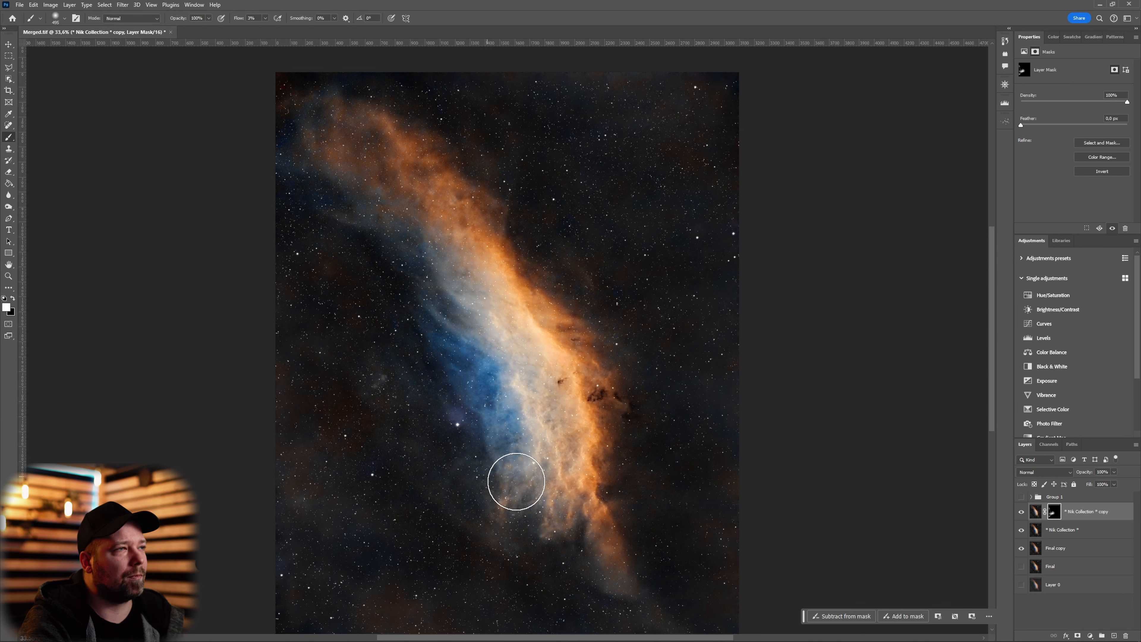
left_click(1021, 511)
left_click(1023, 512)
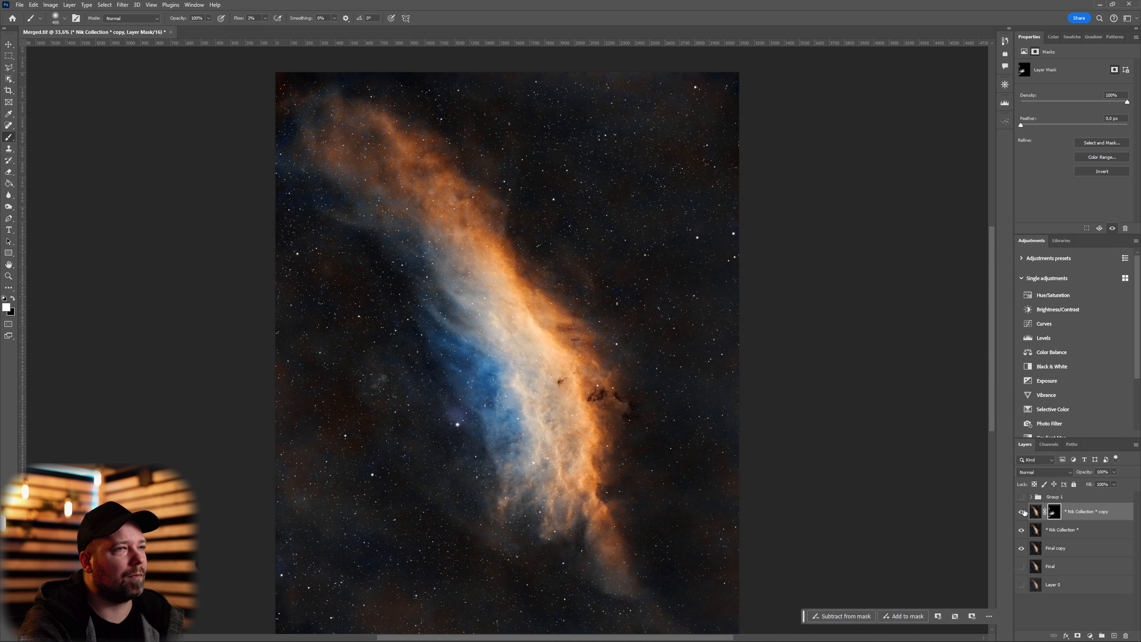
Step: Merge the two Nik Collection layers, Final copy and Final into one layer, and duplicate the merged layer
left_click(1077, 566)
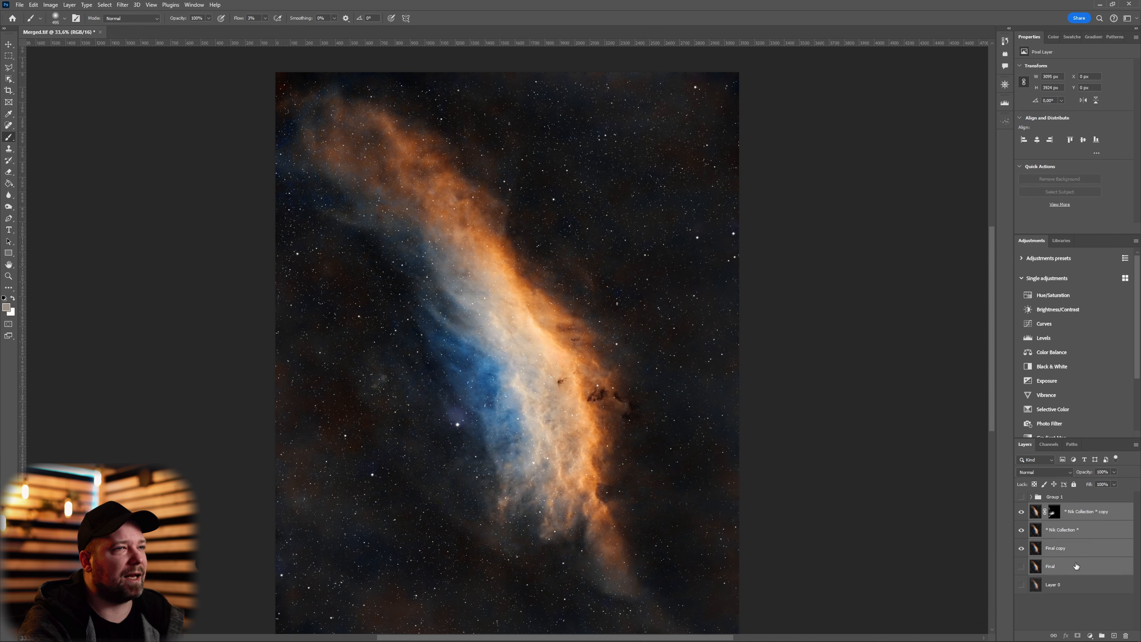
key("ctrl+e")
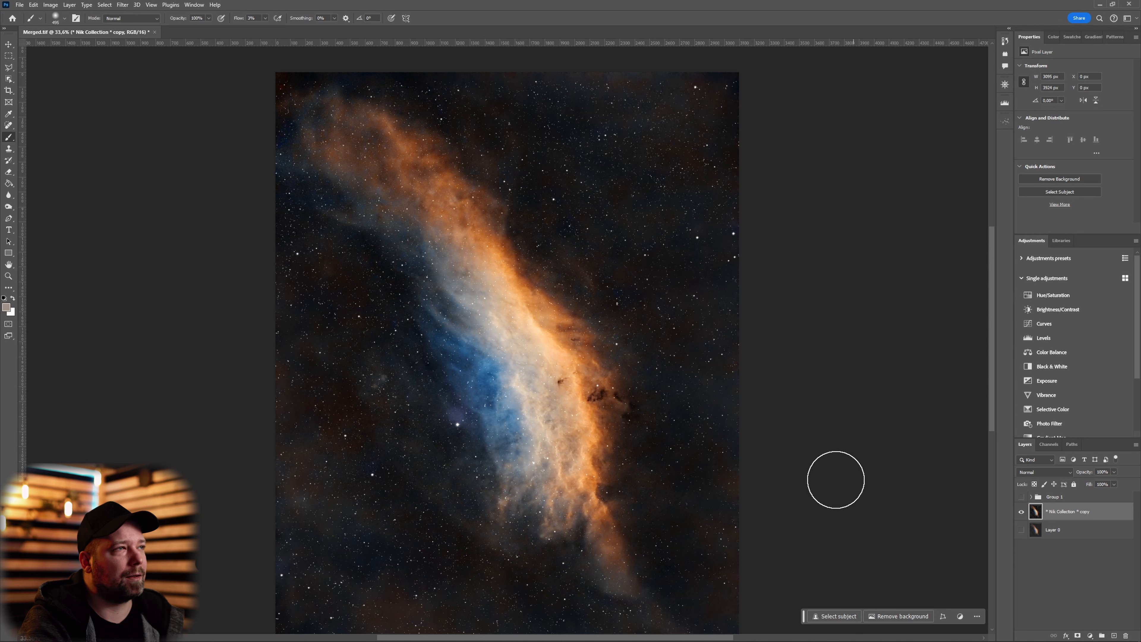
key("ctrl+j")
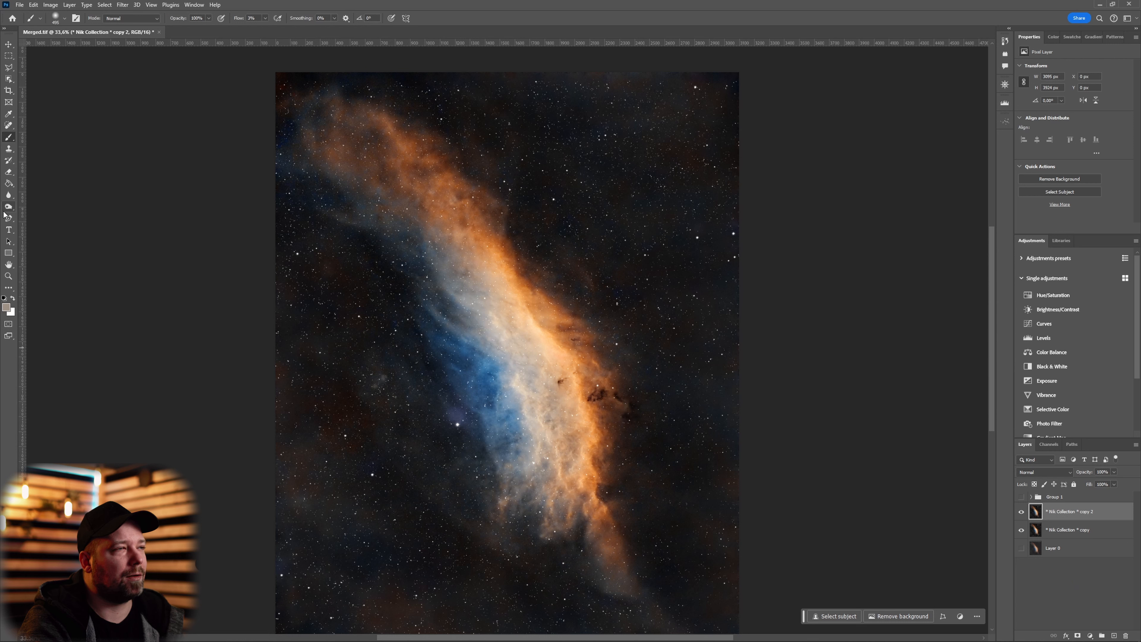
Step: Darken the dark dust structures along the nebula with the Burn tool set to Shadows, and compare the result with the layer beneath
left_click_drag(8, 206, 41, 209)
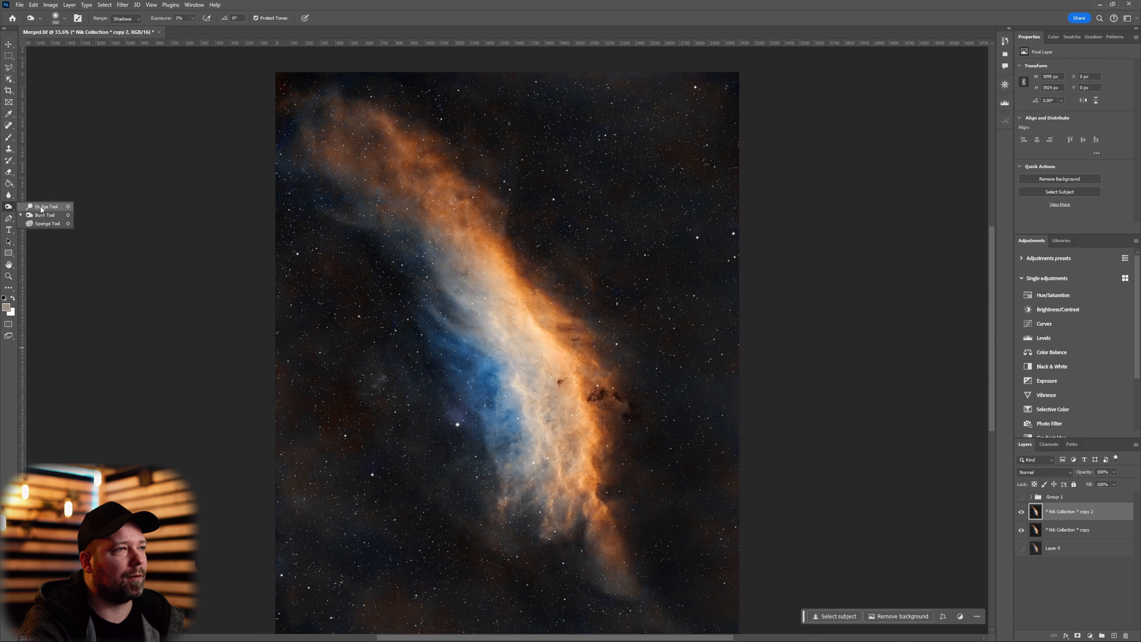
left_click(44, 215)
scroll(624, 509, "up", 8)
mouse_move(611, 499)
left_mouse_down()
mouse_move(643, 499)
mouse_move(523, 500)
left_mouse_up()
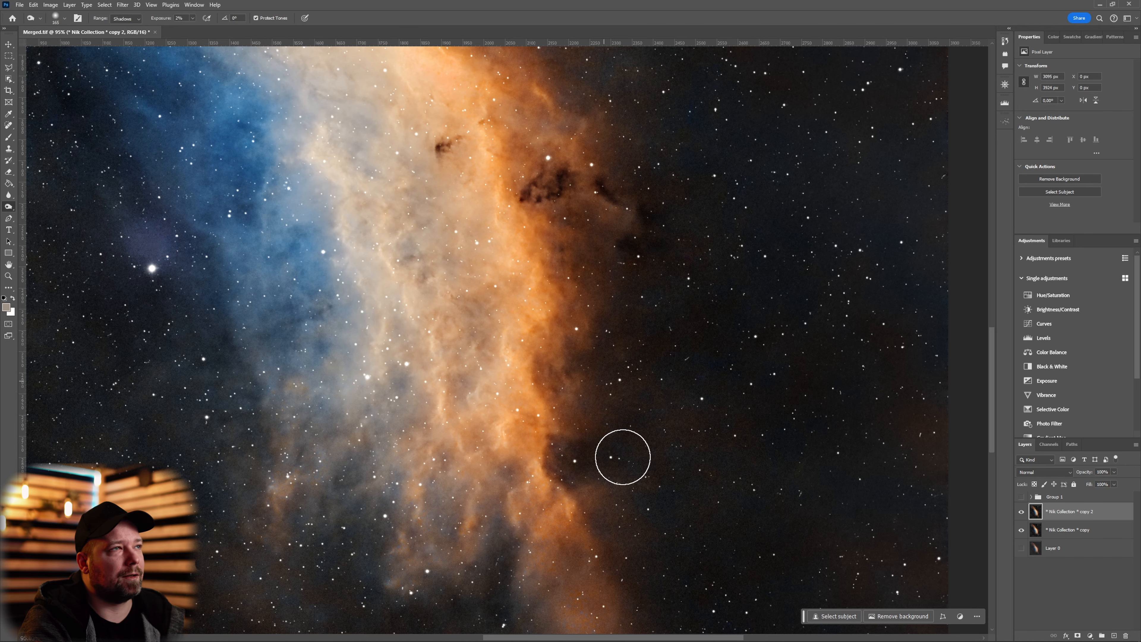
left_click_drag(476, 254, 525, 456)
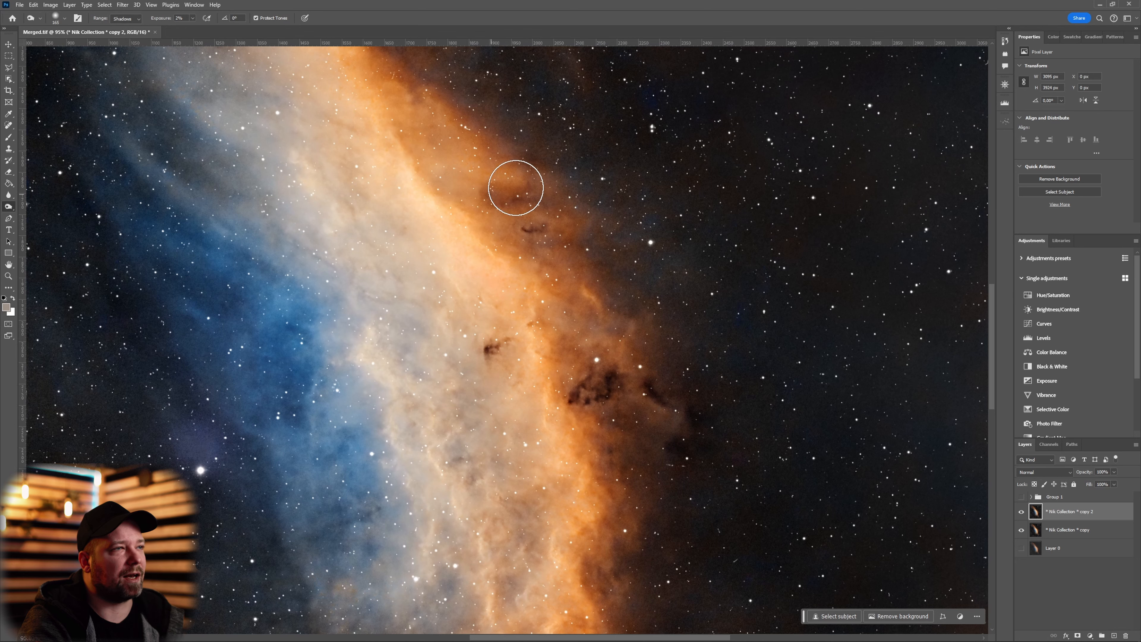
left_click_drag(472, 186, 654, 400)
left_click_drag(537, 257, 660, 440)
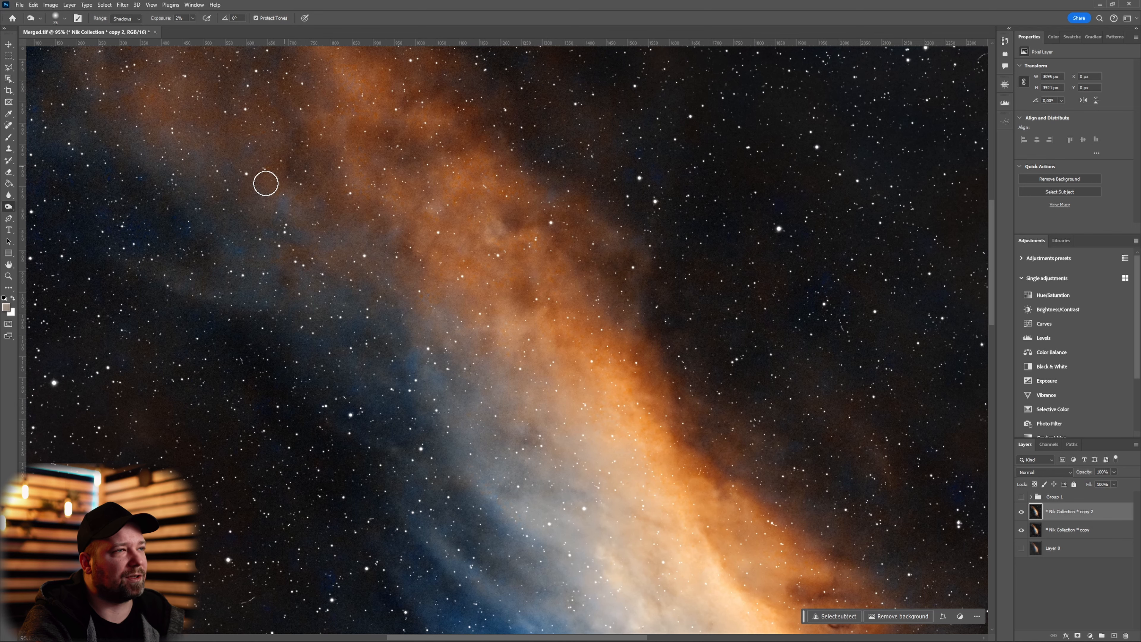
scroll(451, 322, "down", 4)
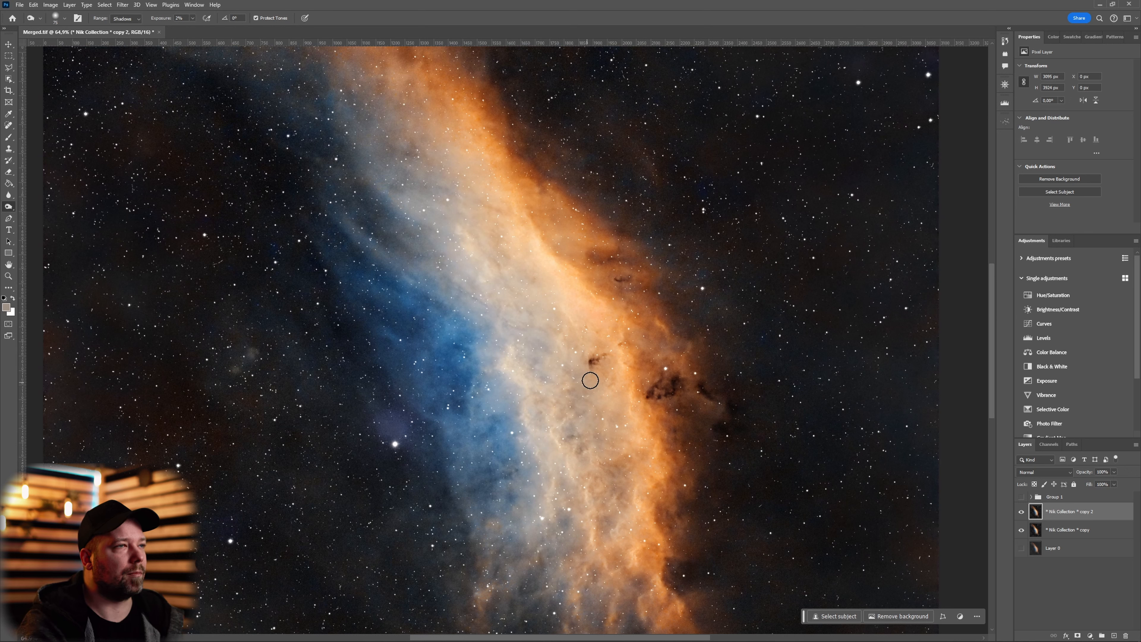
left_click(1022, 512)
scroll(852, 484, "down", 2)
scroll(851, 484, "down", 2)
left_click_drag(947, 506, 749, 417)
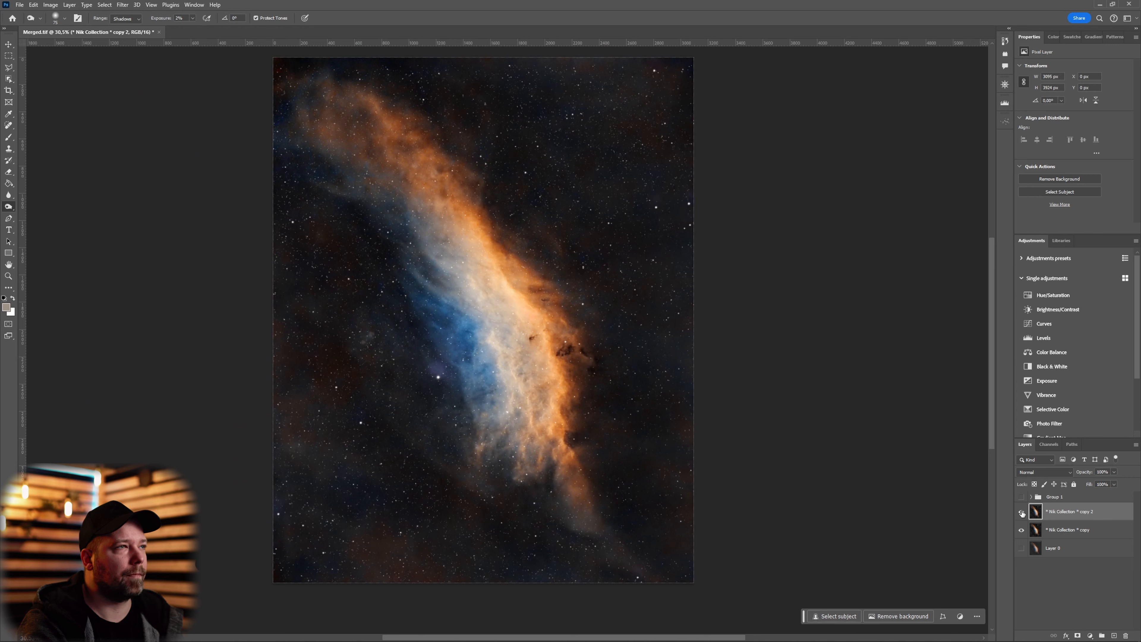
Step: Brighten the nebula's central and lower filaments with the Dodge tool set to Midtones, and compare the copy with the layer beneath
right_click(8, 207)
left_click(45, 205)
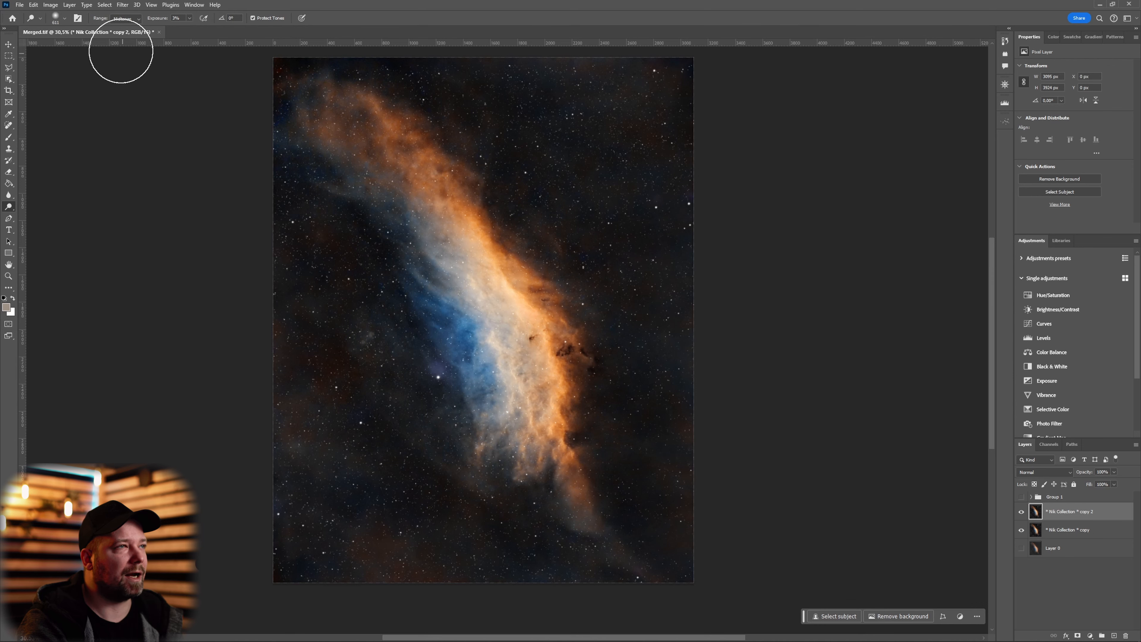
scroll(483, 349, "up", 3)
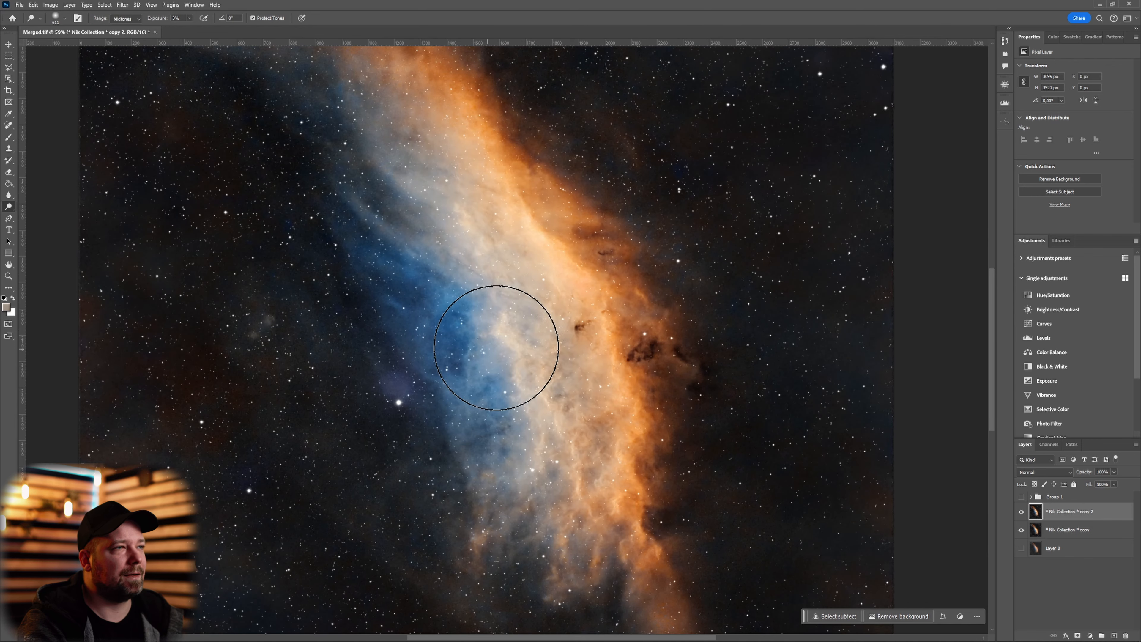
left_click_drag(564, 395, 571, 396)
mouse_move(574, 479)
left_mouse_down()
mouse_move(570, 400)
mouse_move(541, 314)
mouse_move(424, 181)
mouse_move(400, 131)
mouse_move(476, 254)
mouse_move(535, 313)
mouse_move(570, 465)
mouse_move(558, 527)
mouse_move(573, 502)
left_mouse_up()
left_click(1021, 512)
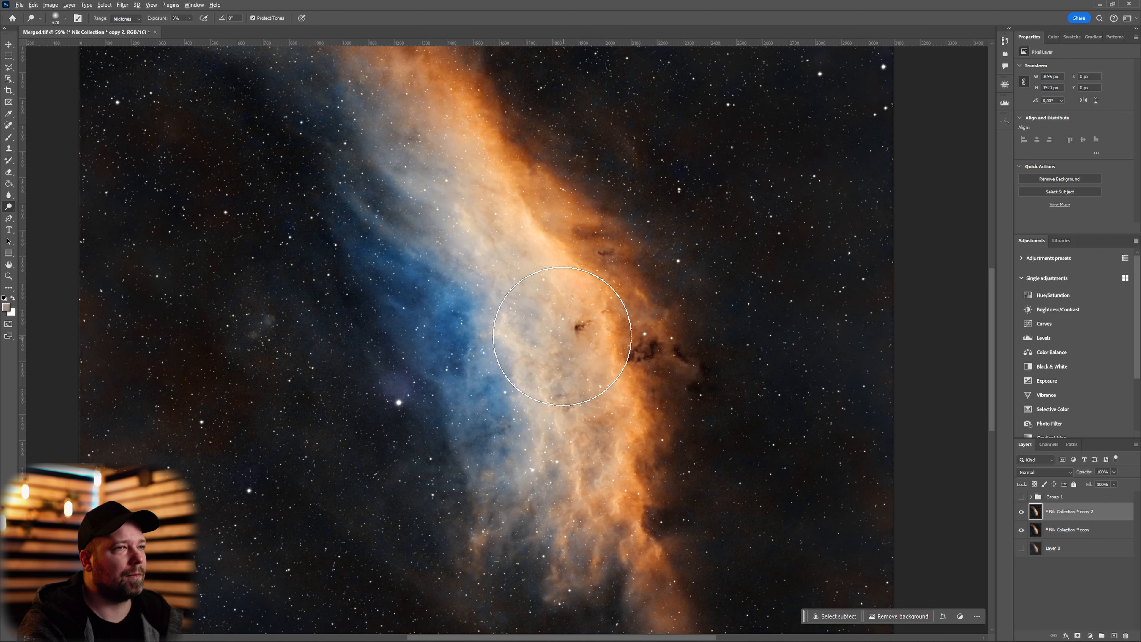
scroll(563, 336, "down", 3)
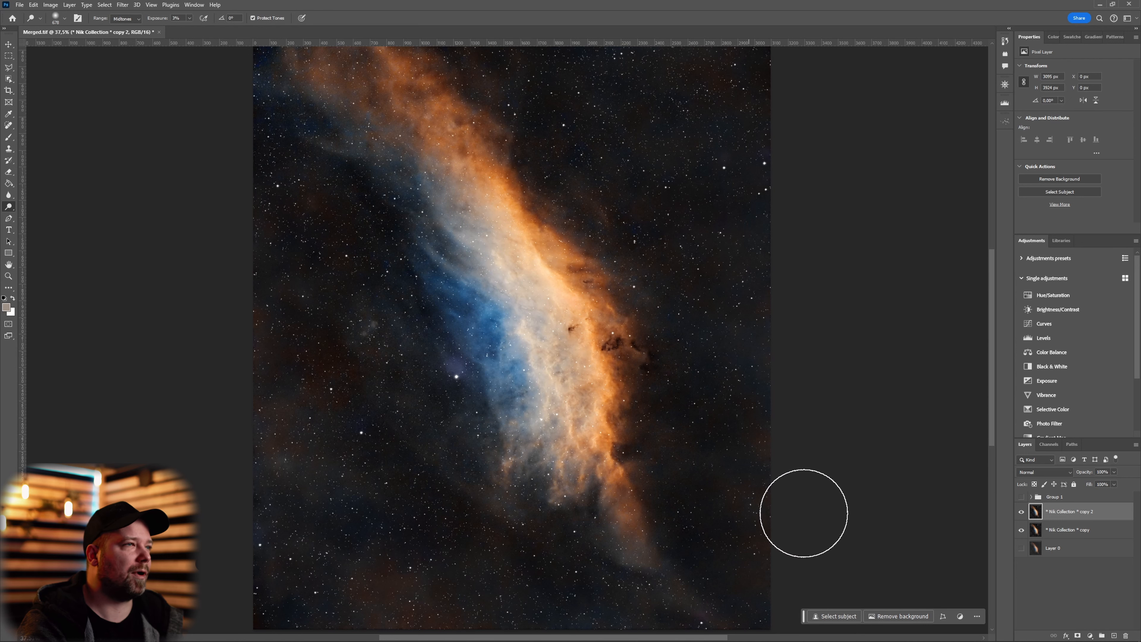
left_click(1022, 512)
left_click(1024, 512)
left_click(1024, 512)
left_click(1025, 513)
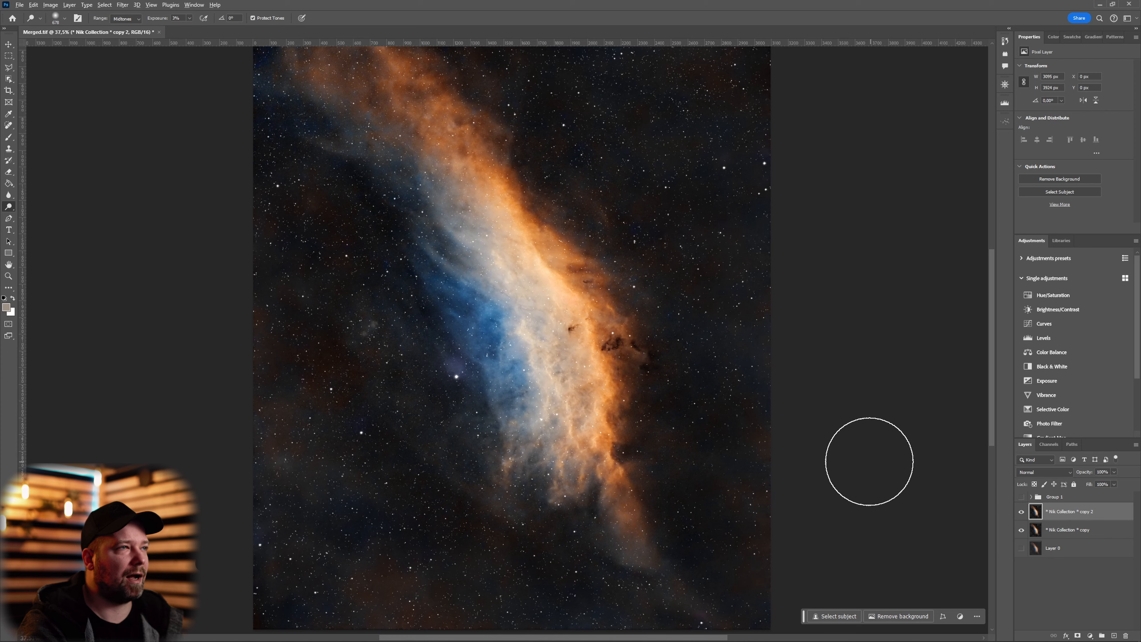
Step: Merge the dodged and burned copy with the layer directly beneath it, and compare the result with Layer 0
scroll(869, 462, "down", 3)
left_click(1079, 529, "shift")
key("ctrl+e")
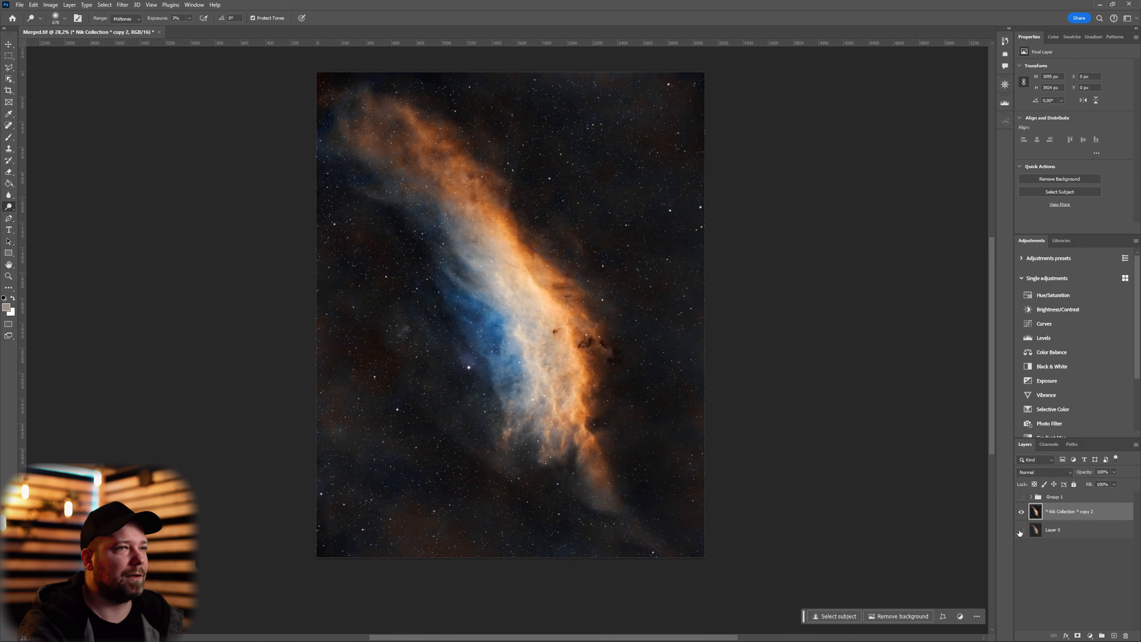
left_click(1022, 512)
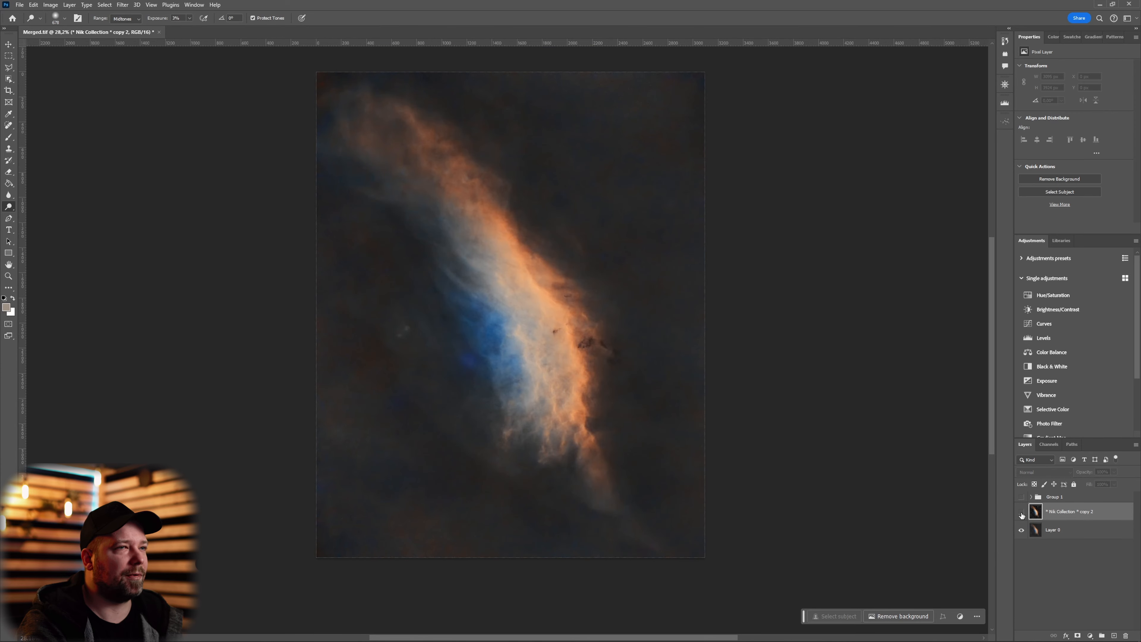
left_click(1021, 513)
left_click(1022, 512)
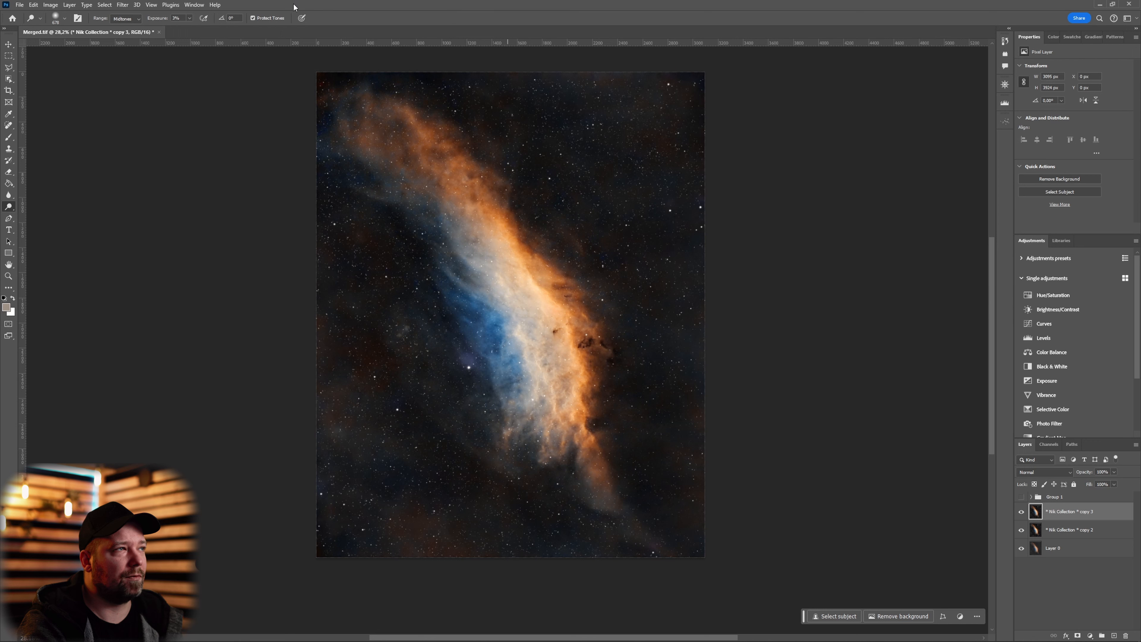
Step: Apply a High Pass filter with a small pixel radius to the top Nik Collection copy and set its blend mode to Overlay
left_click(128, 6)
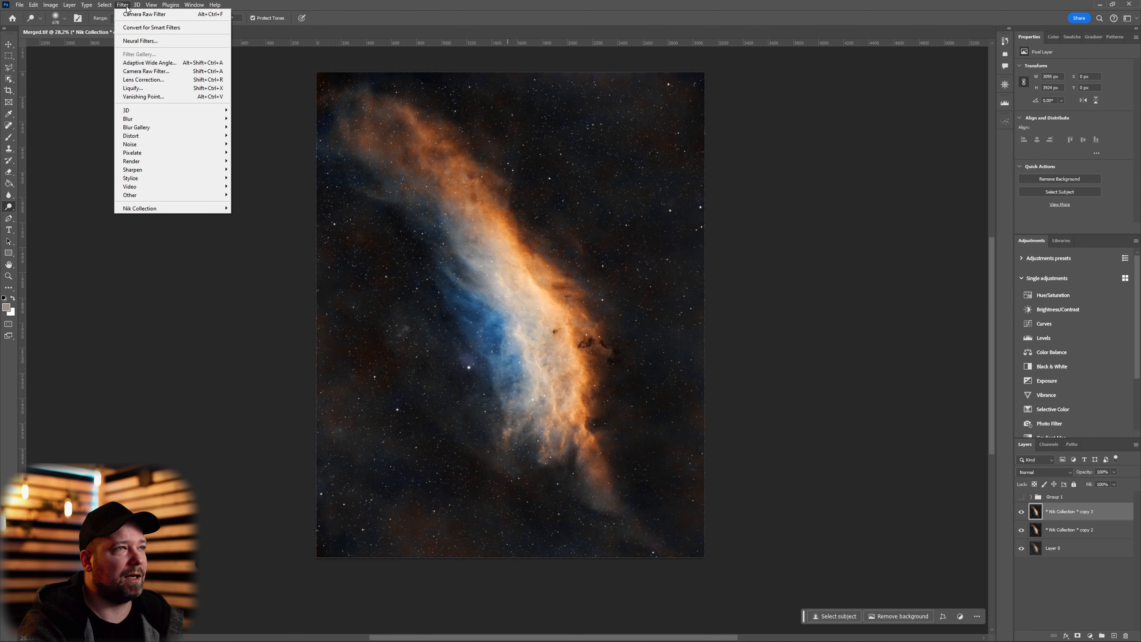
mouse_move(157, 200)
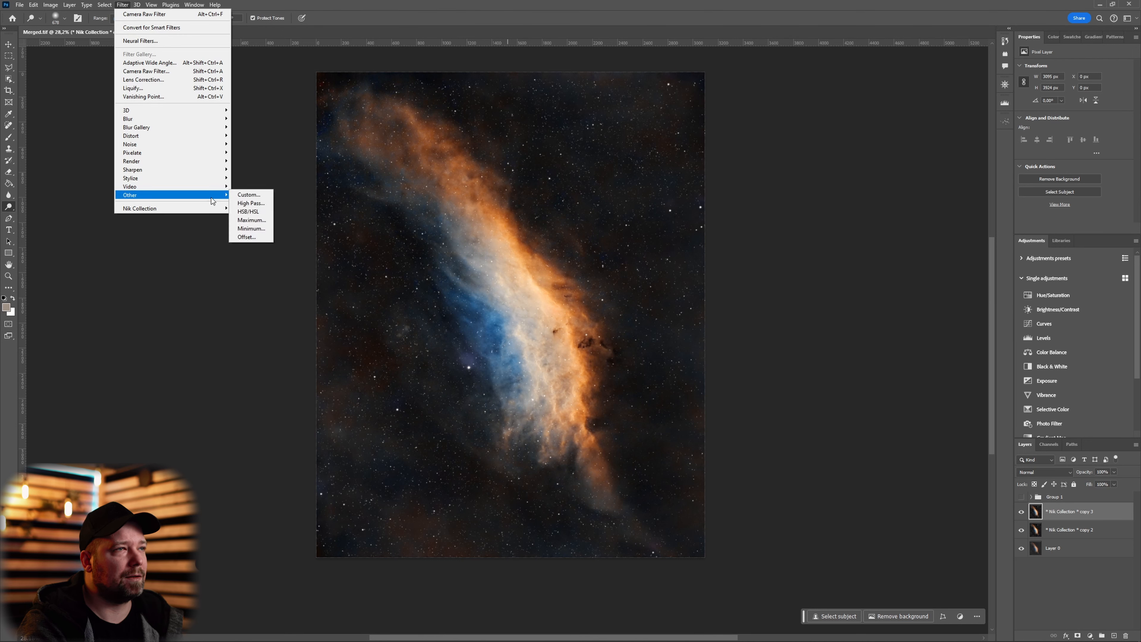
left_click(251, 203)
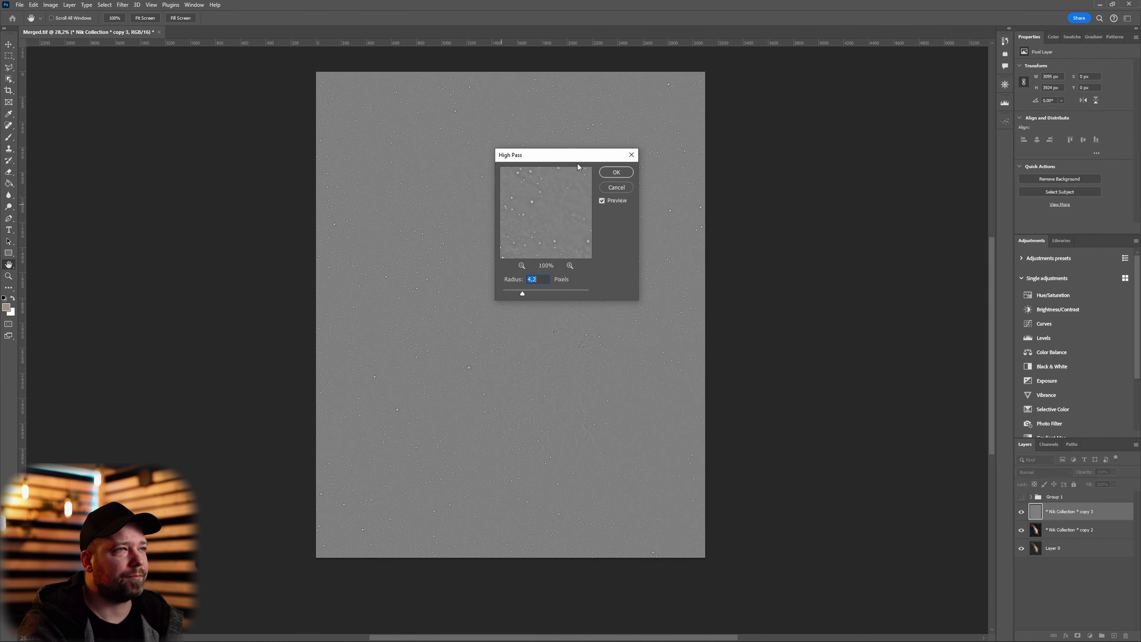
left_click_drag(577, 167, 770, 219)
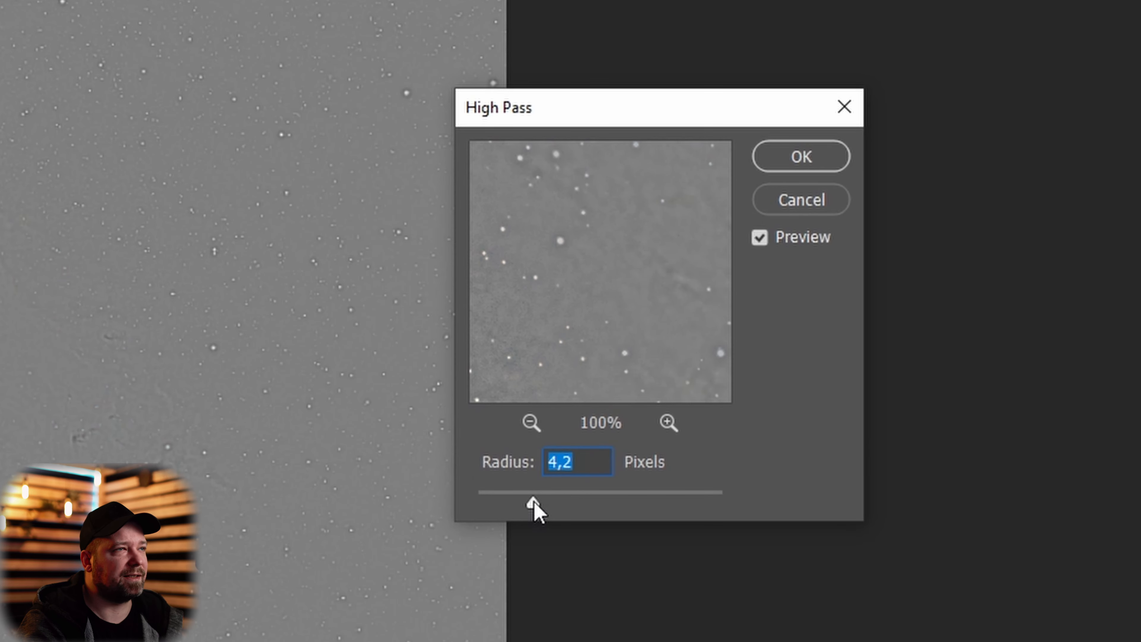
left_click_drag(539, 500, 540, 501)
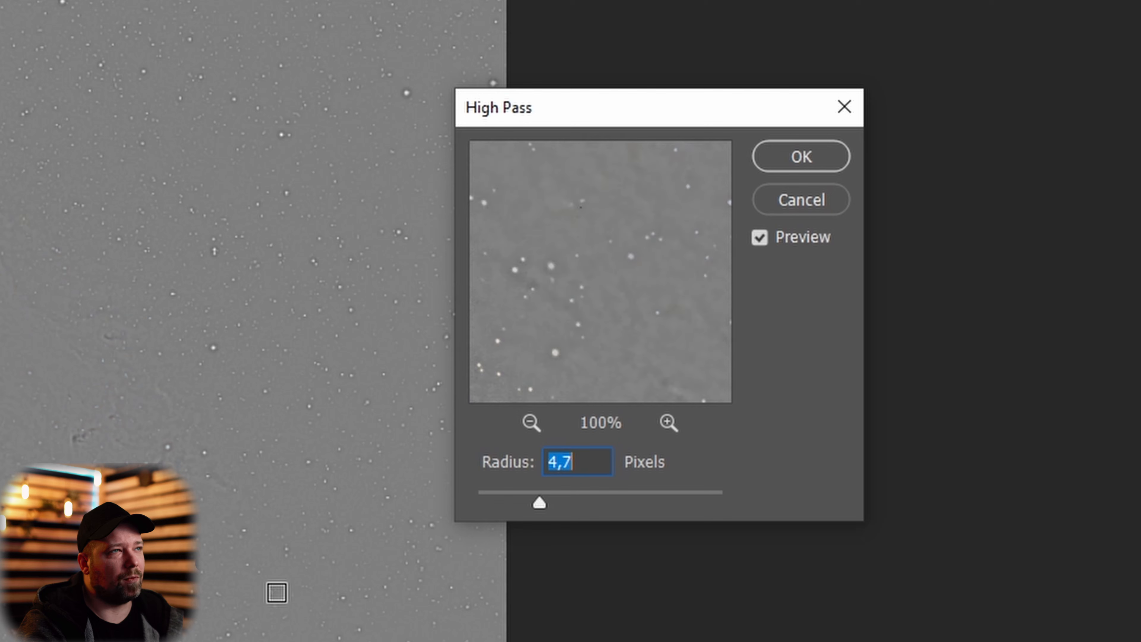
left_click(281, 592)
left_click_drag(547, 492, 519, 504)
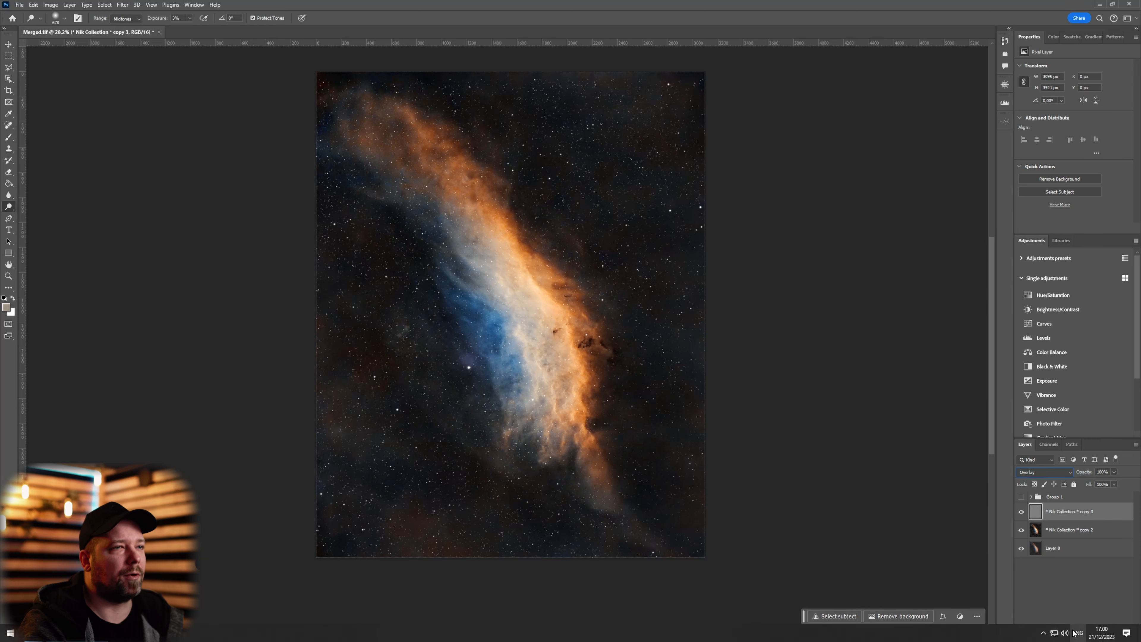
Step: Add a black layer mask to the high-pass layer and paint white along the nebula with the Brush at 10% flow to sharpen it
left_click(1078, 635, "alt")
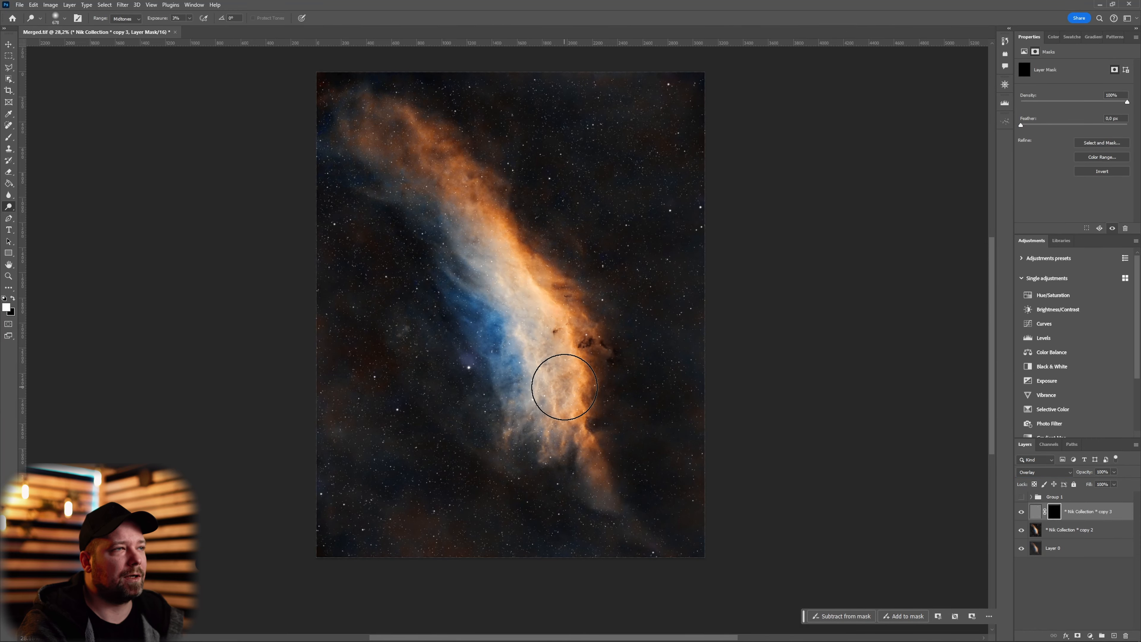
scroll(586, 356, "up", 5)
scroll(611, 401, "up", 2)
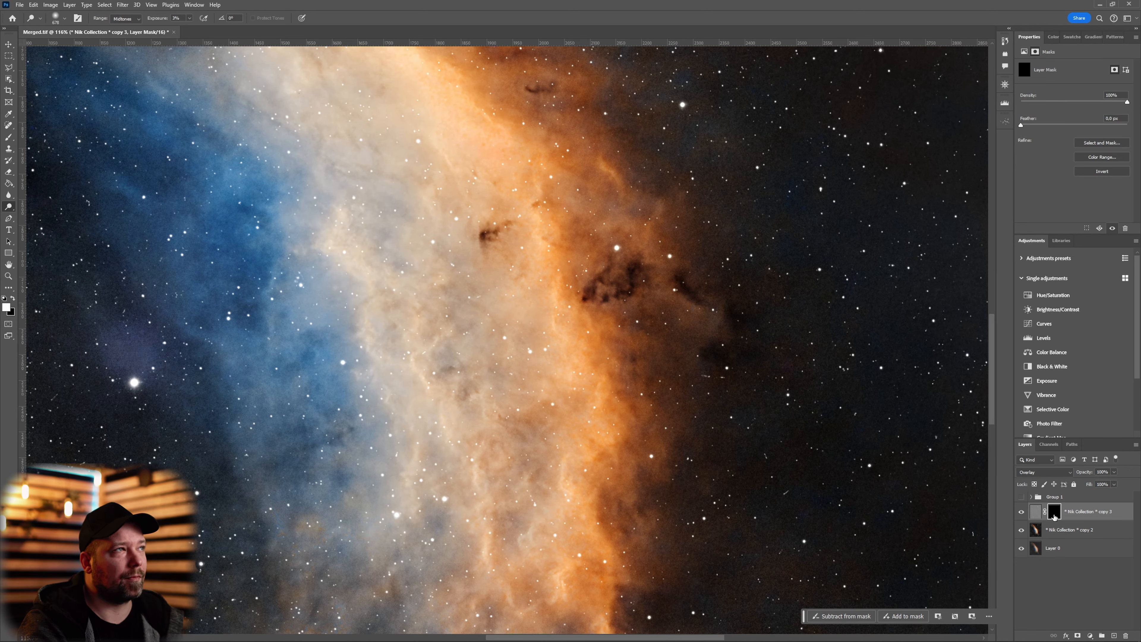
left_click_drag(570, 451, 480, 452)
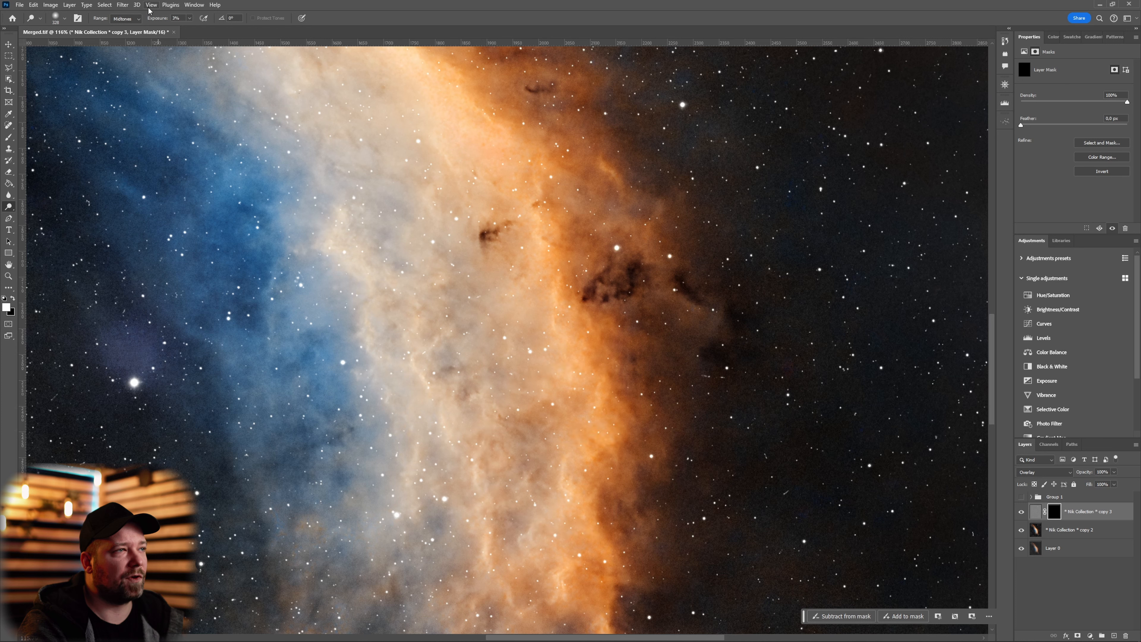
key("b")
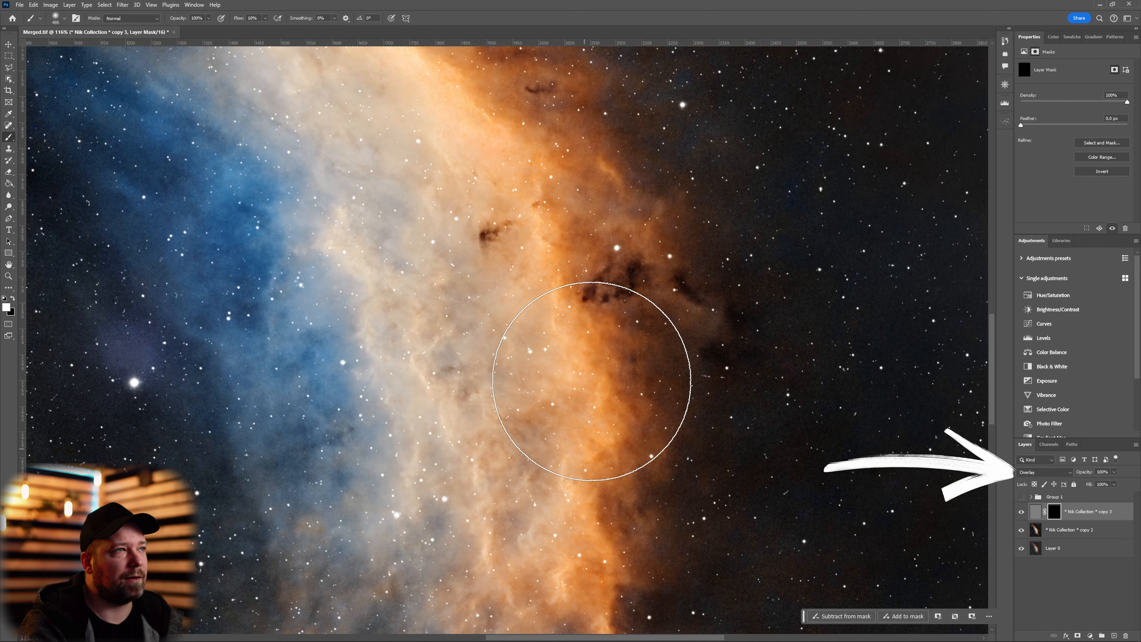
mouse_move(517, 219)
left_mouse_down()
mouse_move(555, 522)
mouse_move(584, 359)
left_mouse_up()
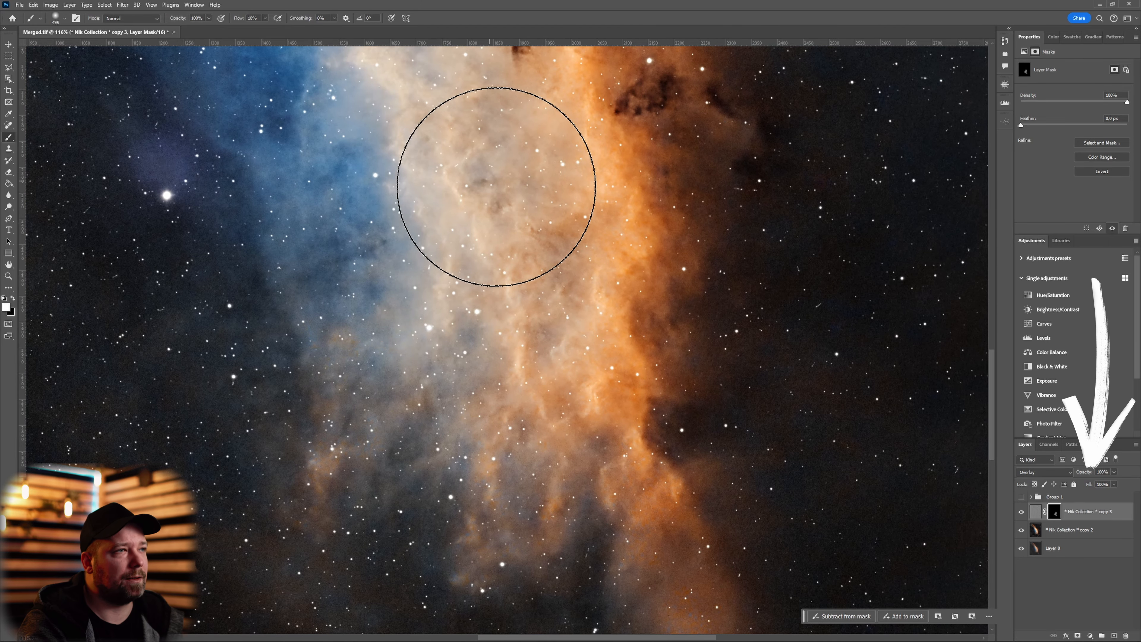
scroll(530, 209, "down", 8)
left_click_drag(518, 174, 536, 304)
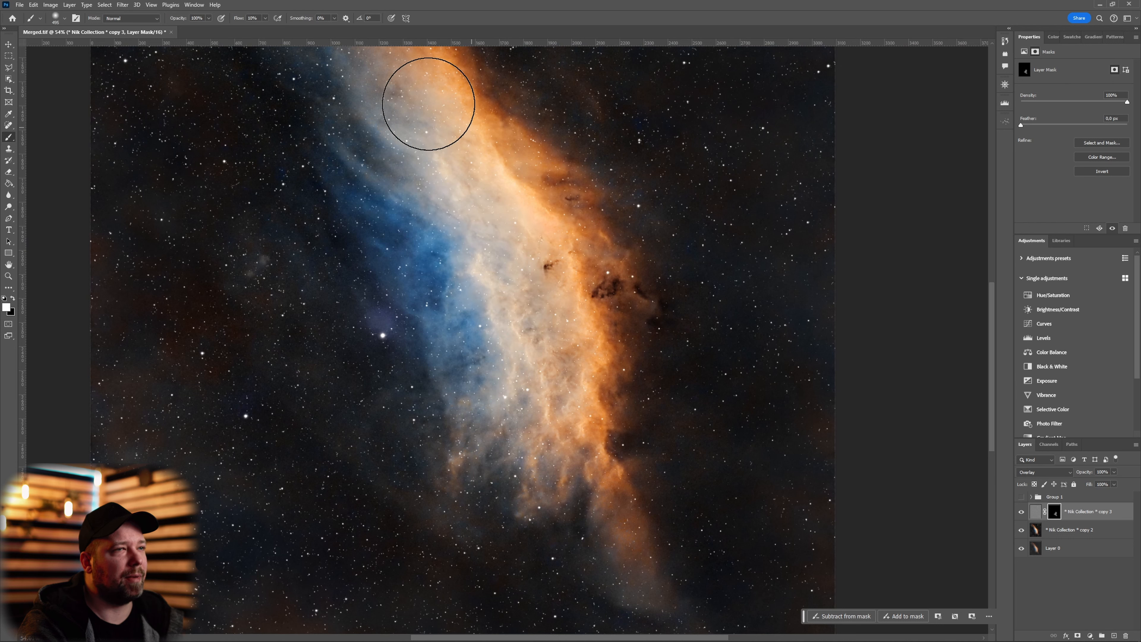
mouse_move(457, 179)
left_mouse_down()
mouse_move(411, 122)
mouse_move(513, 210)
mouse_move(365, 61)
mouse_move(608, 257)
mouse_move(613, 439)
mouse_move(530, 247)
mouse_move(509, 494)
mouse_move(586, 459)
mouse_move(545, 266)
mouse_move(602, 419)
left_mouse_up()
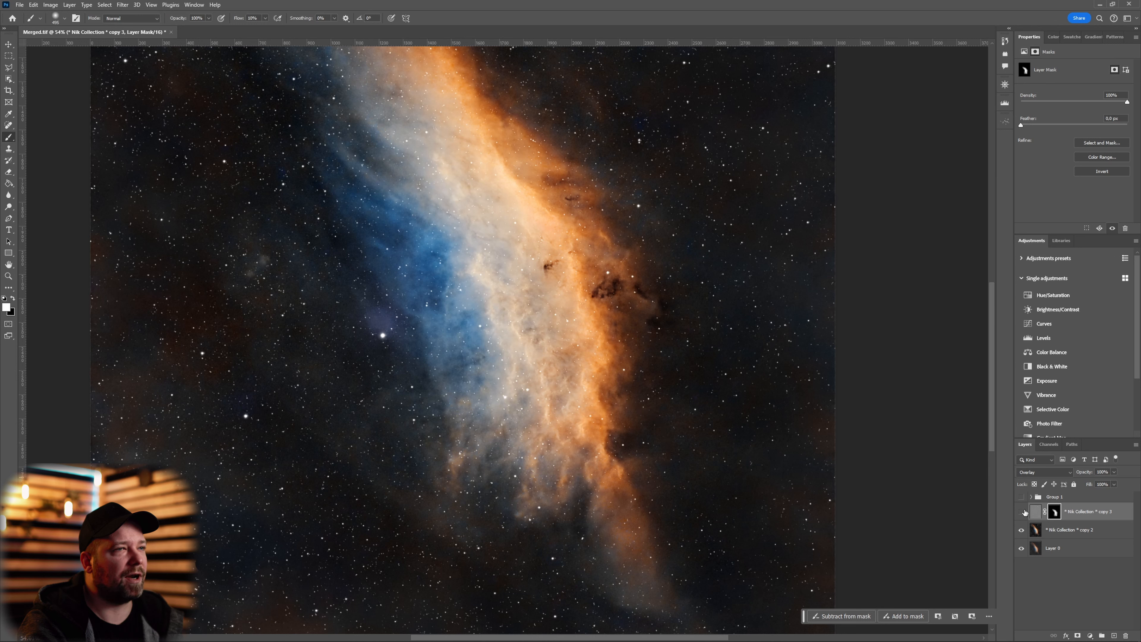
Step: Merge the masked high-pass layer with the Nik Collection layer directly beneath it
scroll(782, 397, "down", 5)
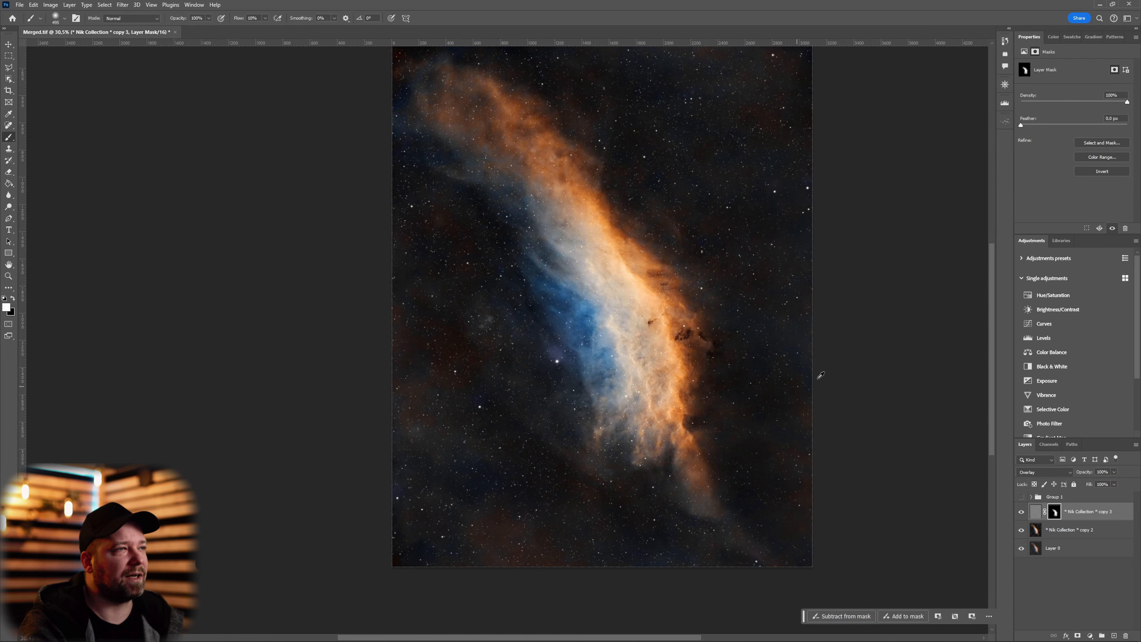
left_click_drag(889, 303, 860, 312)
key("ctrl+e")
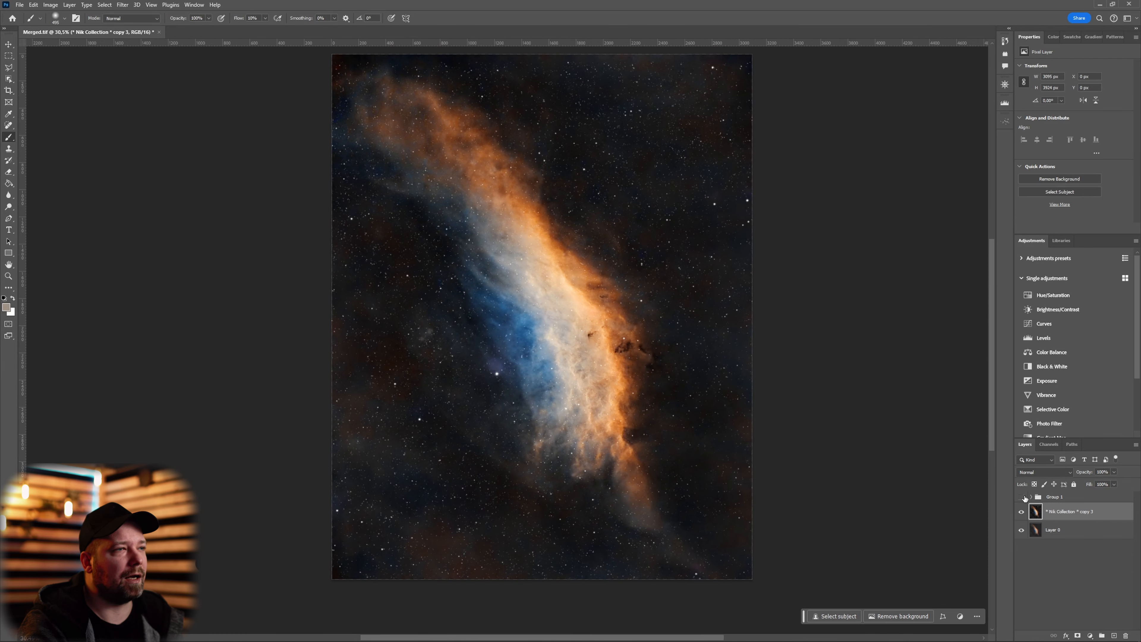
Step: Show Group 1 with the NGC 1499 title and signature, and examine the lettering and the whole image
scroll(738, 566, "up", 5)
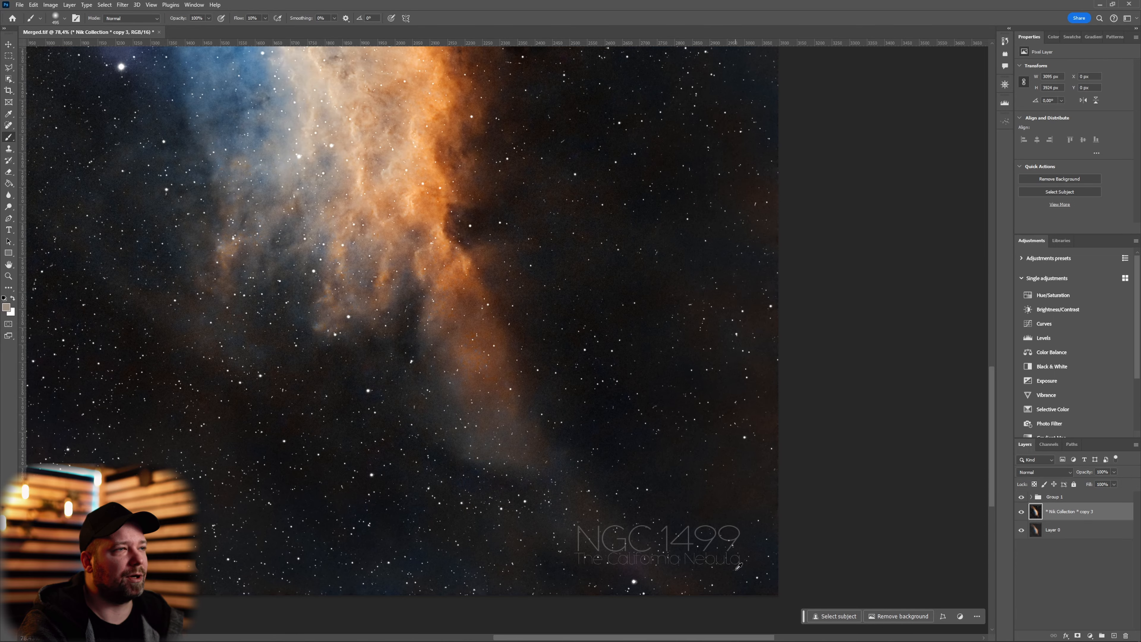
scroll(774, 563, "down", 5)
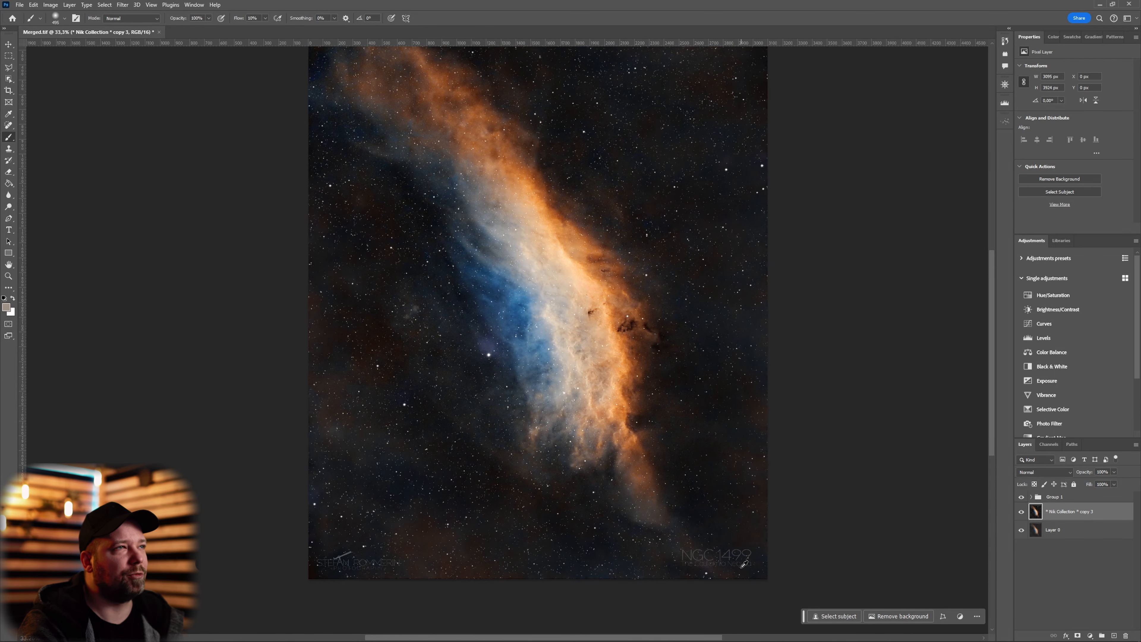
scroll(773, 535, "down", 1)
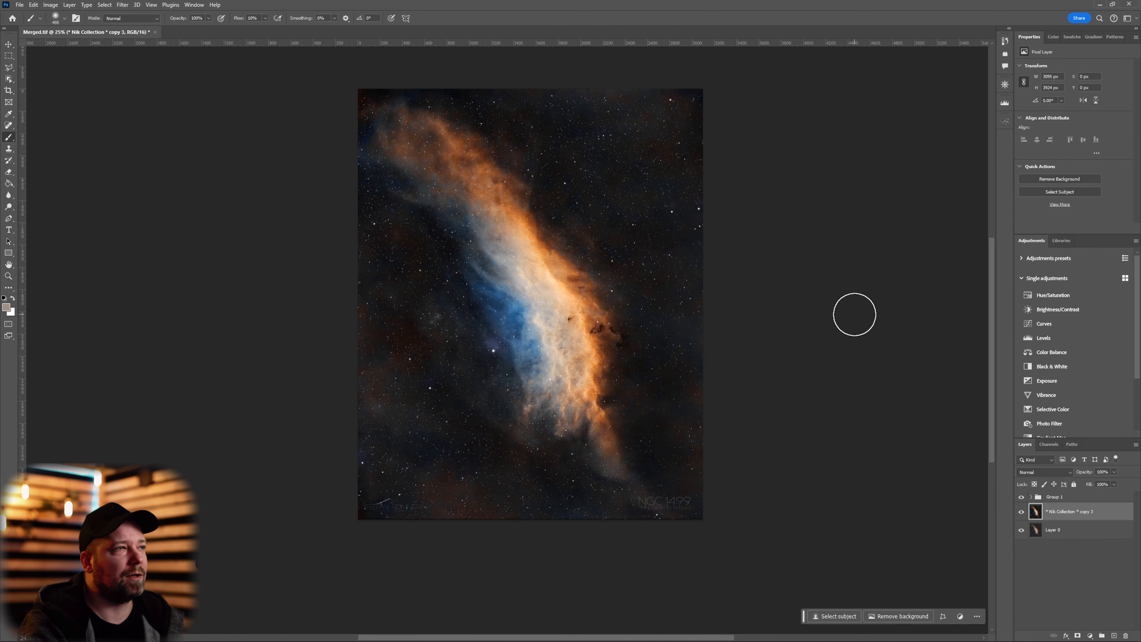
left_click_drag(873, 299, 822, 339)
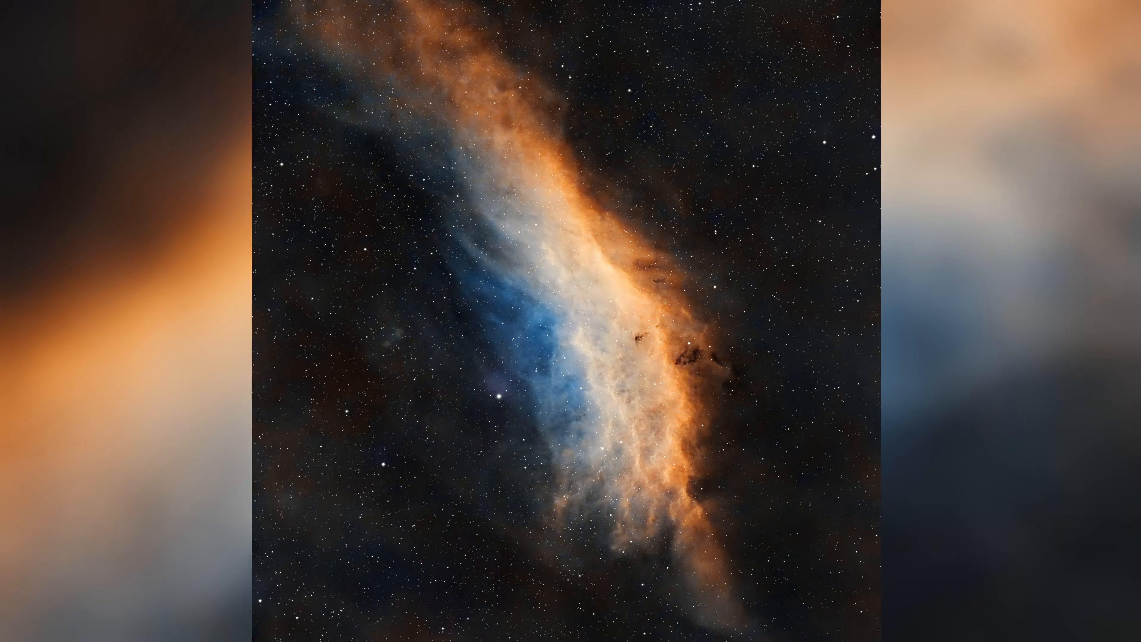